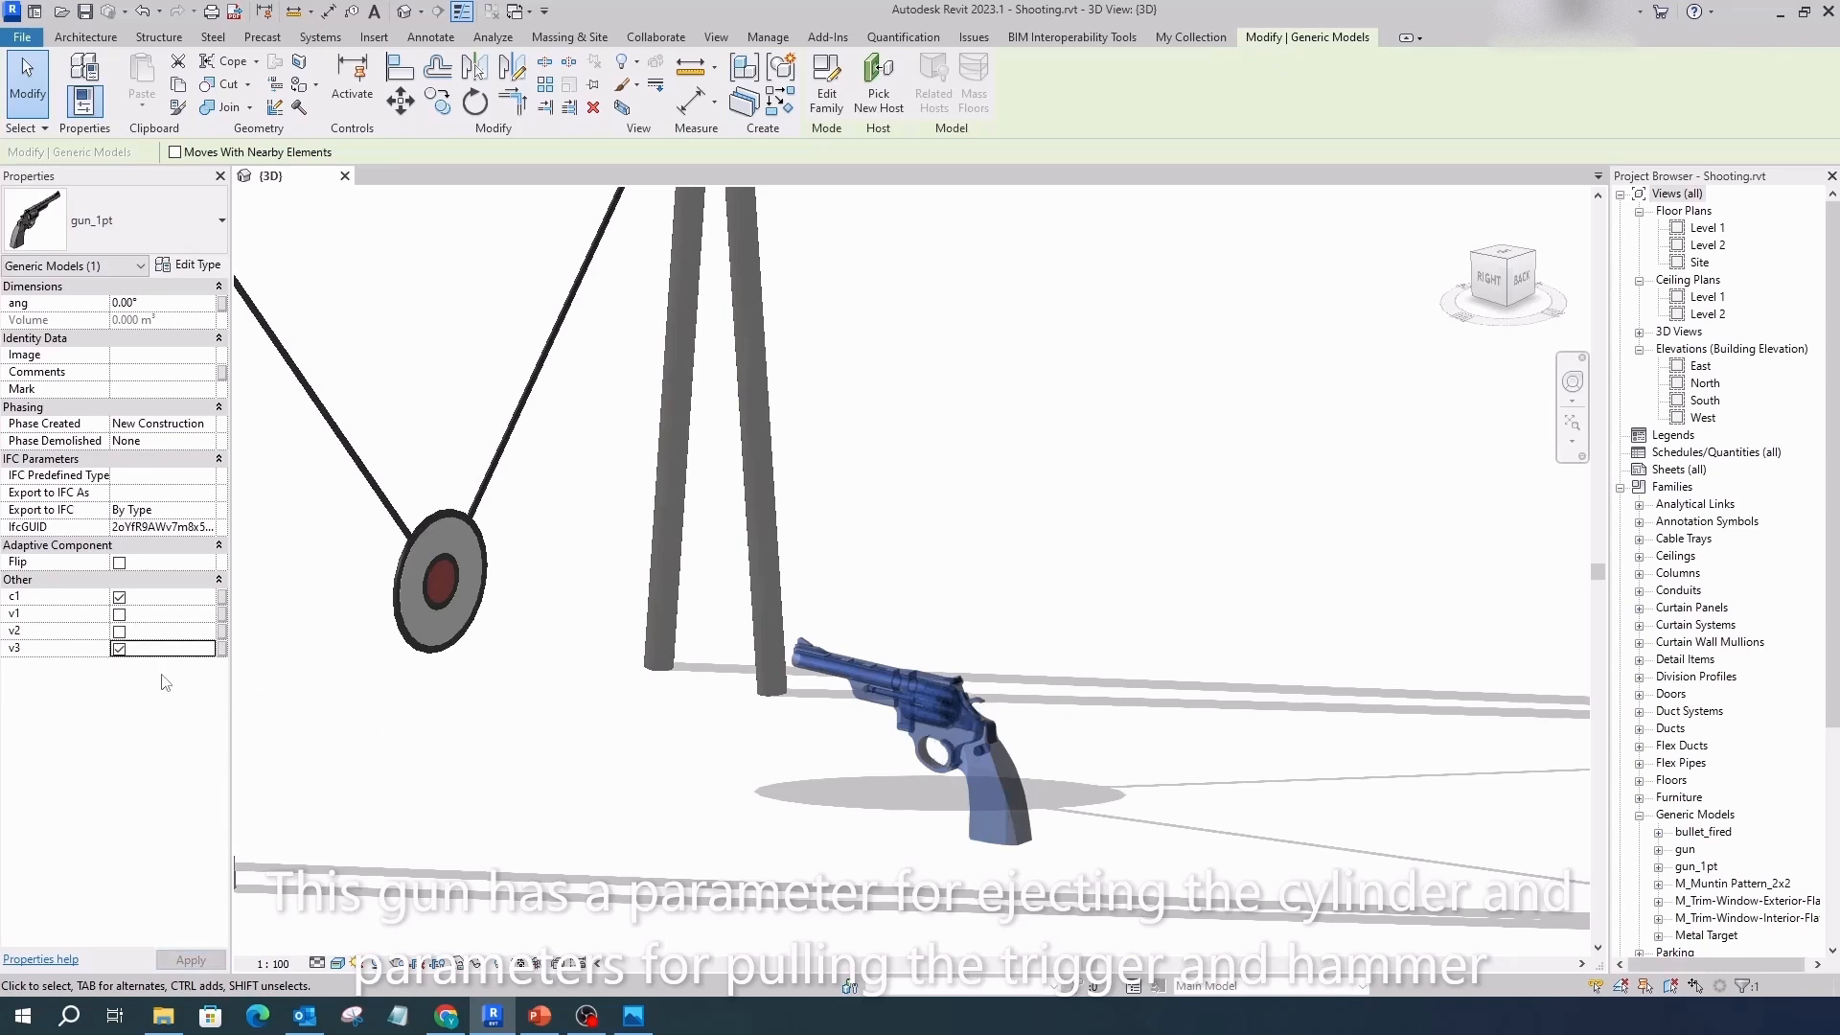
Try the metal target's swing angle at 10° and return it to 0°.
{"action": "left_click", "coordinate": [677, 835]}
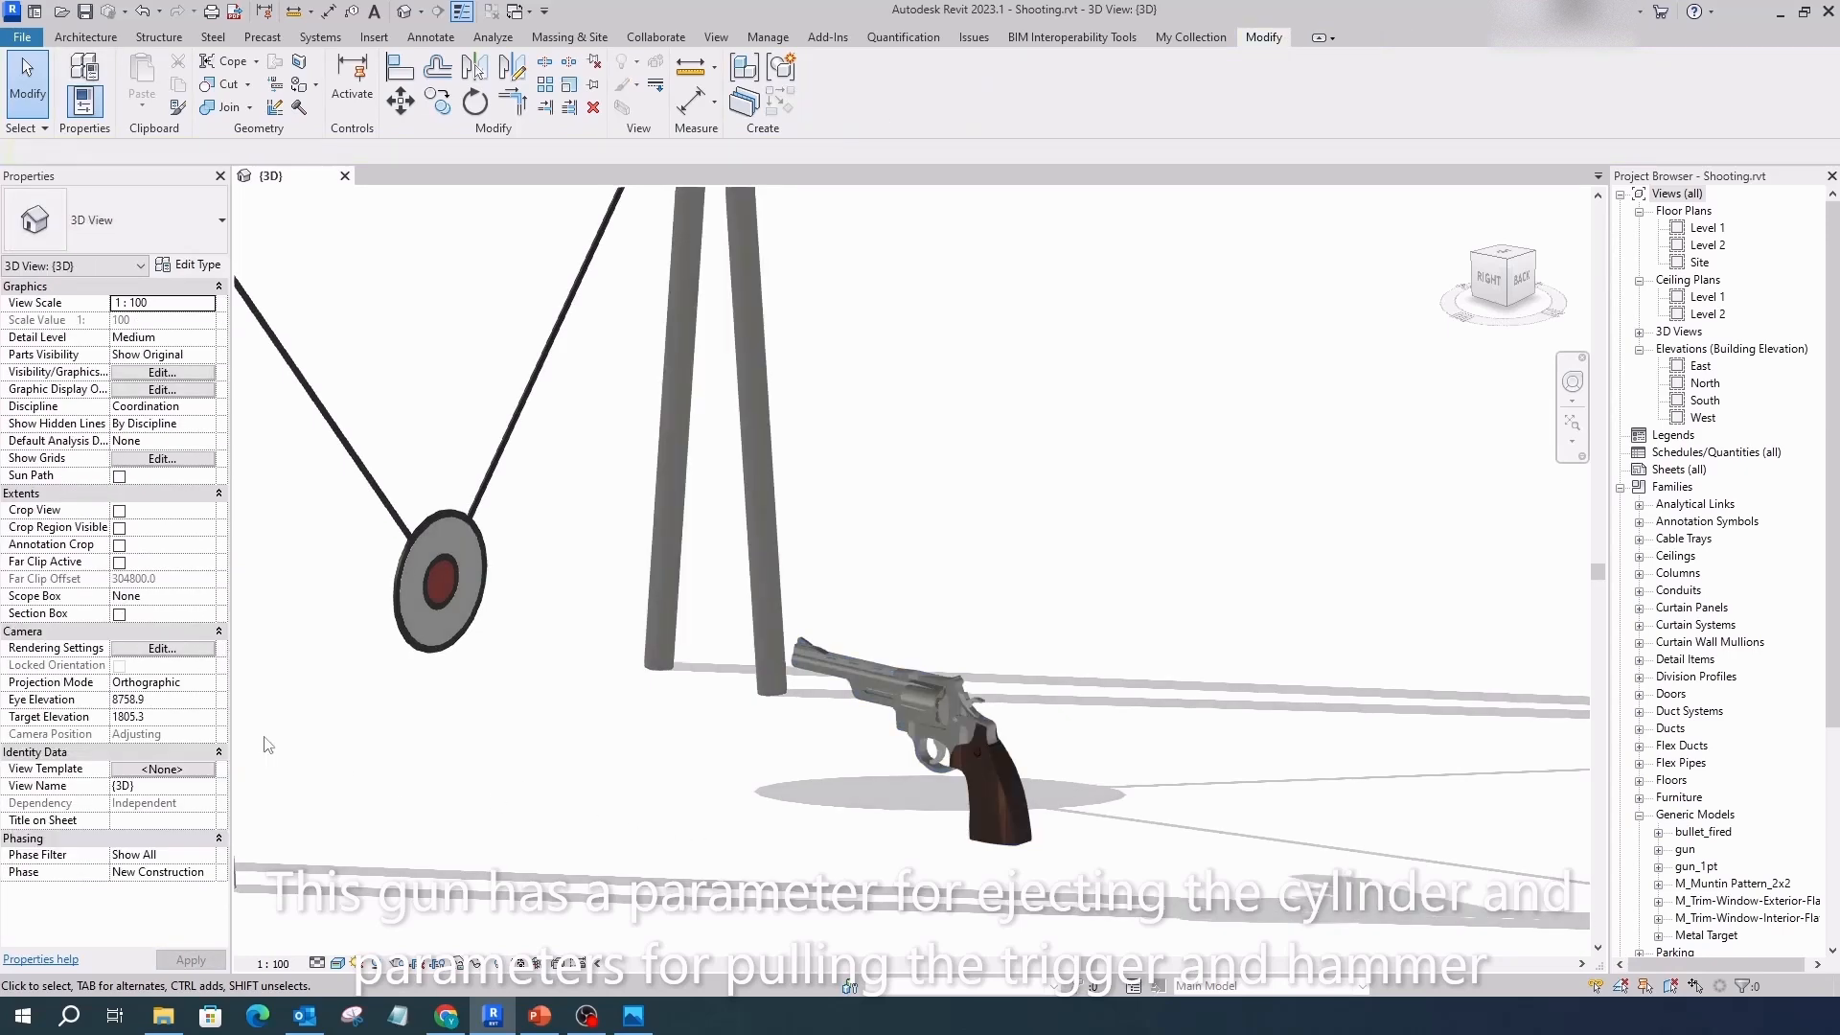
{"action": "left_click", "coordinate": [446, 658]}
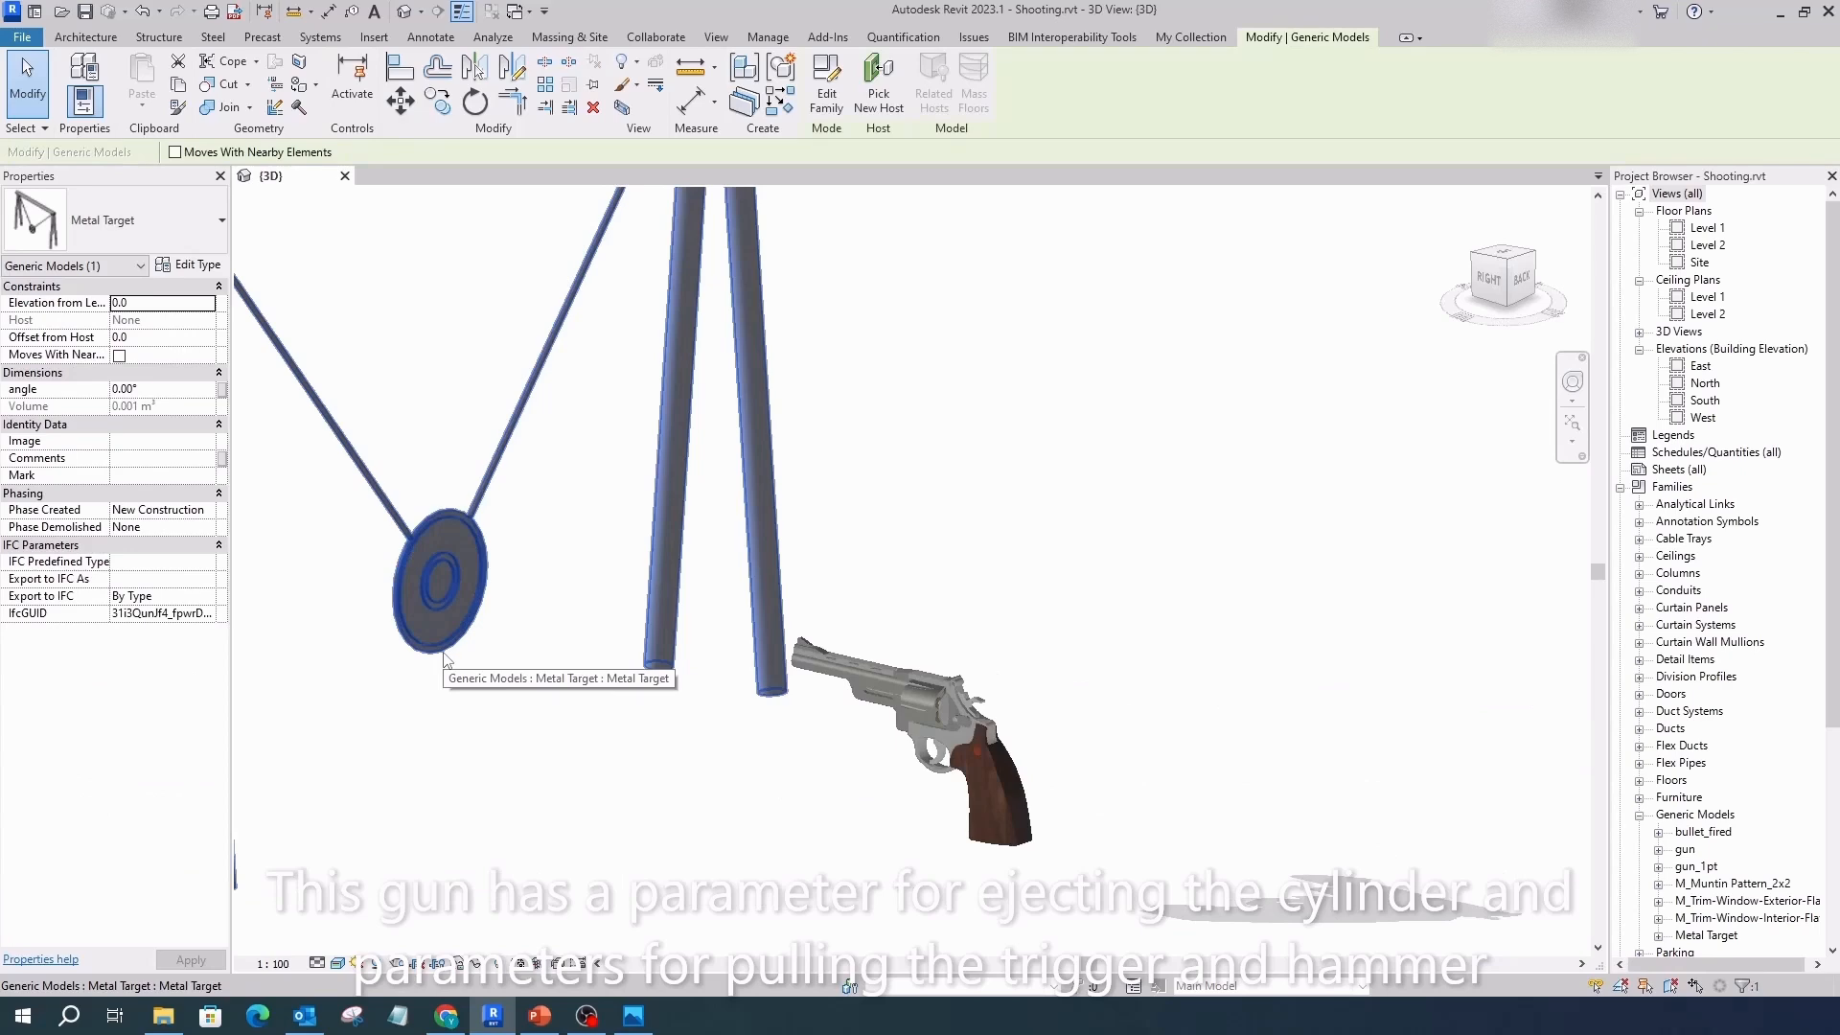
{"action": "type", "text": "20"}
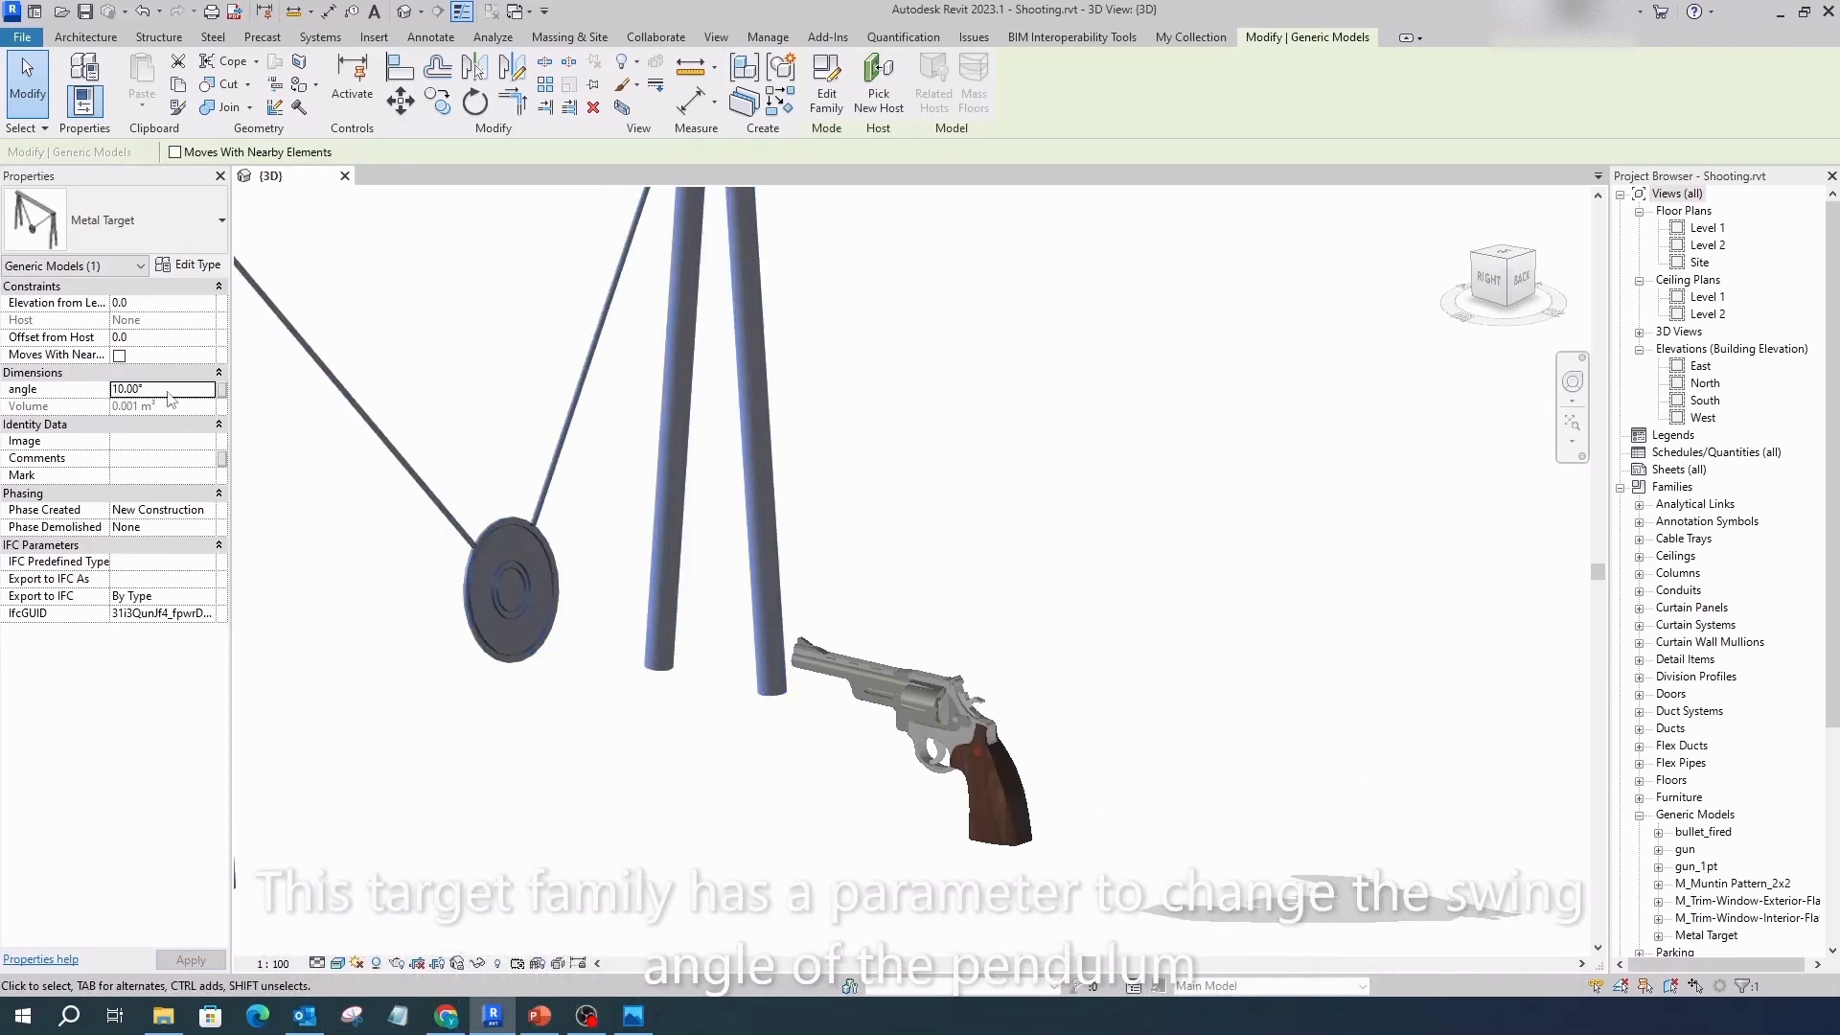
{"action": "left_click", "coordinate": [187, 393]}
{"action": "type", "text": "0"}
{"action": "left_click", "coordinate": [412, 703]}
Set the revolver's parameters to c1 off, v1 on and v3 off so the cylinder swings out of the frame.
{"action": "middle_click_drag", "start_coordinate": [825, 824], "coordinate": [984, 811], "text": "shift"}
{"action": "left_click", "coordinate": [981, 810]}
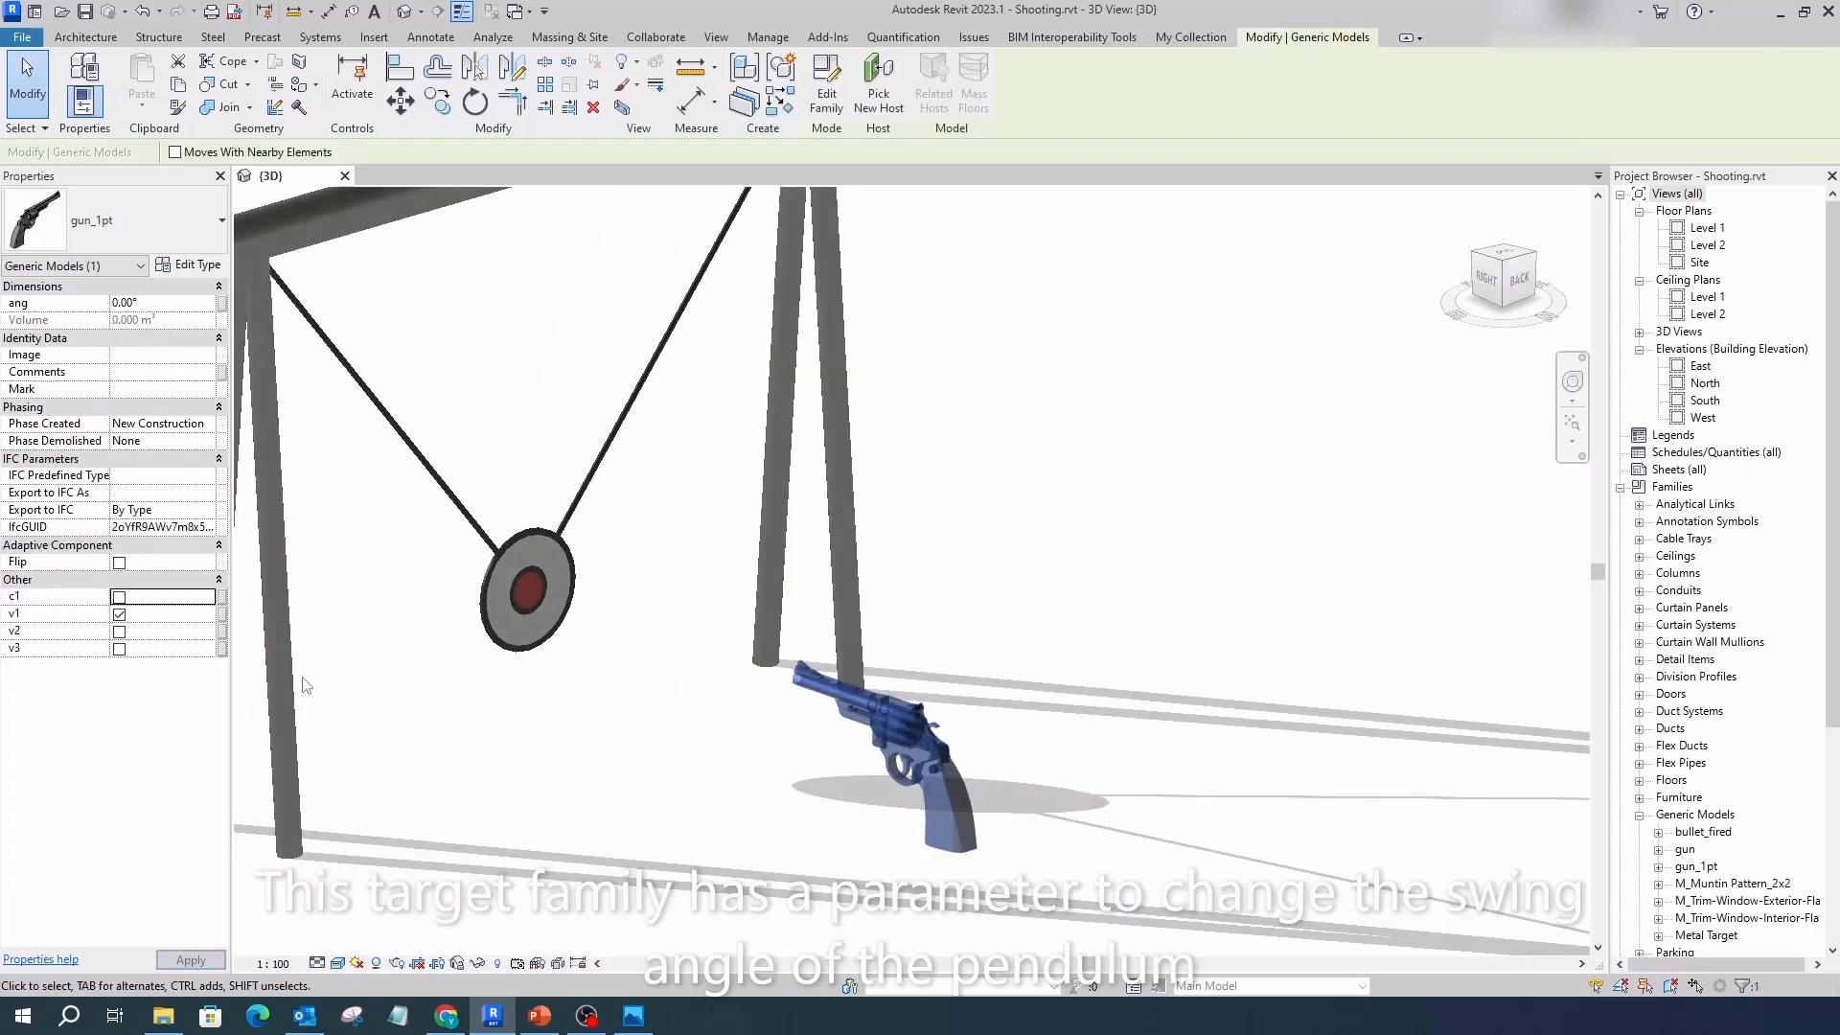
{"action": "left_click", "coordinate": [897, 801]}
{"action": "scroll", "coordinate": [897, 795], "scroll_direction": "up", "scroll_amount": 6}
{"action": "left_click", "coordinate": [883, 750]}
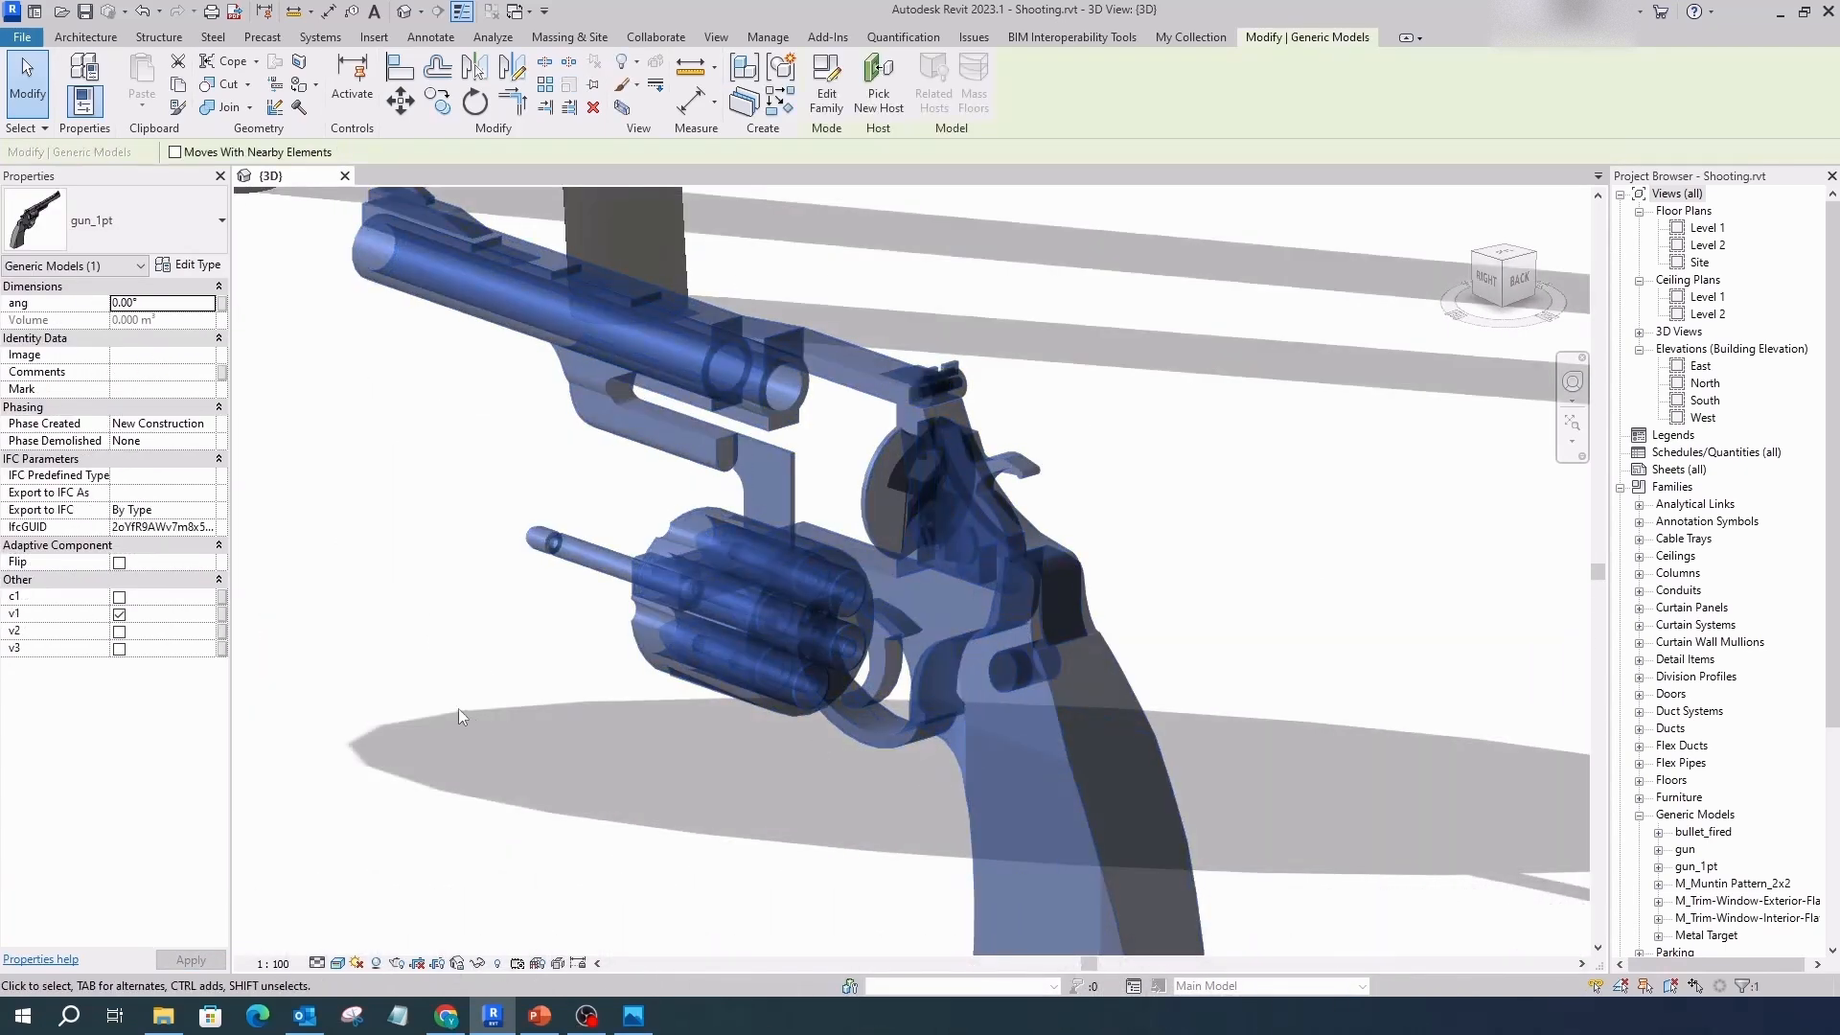
Set the revolver's ang parameter to 20° to rotate the cylinder.
{"action": "type", "text": "5"}
{"action": "key", "text": "Return"}
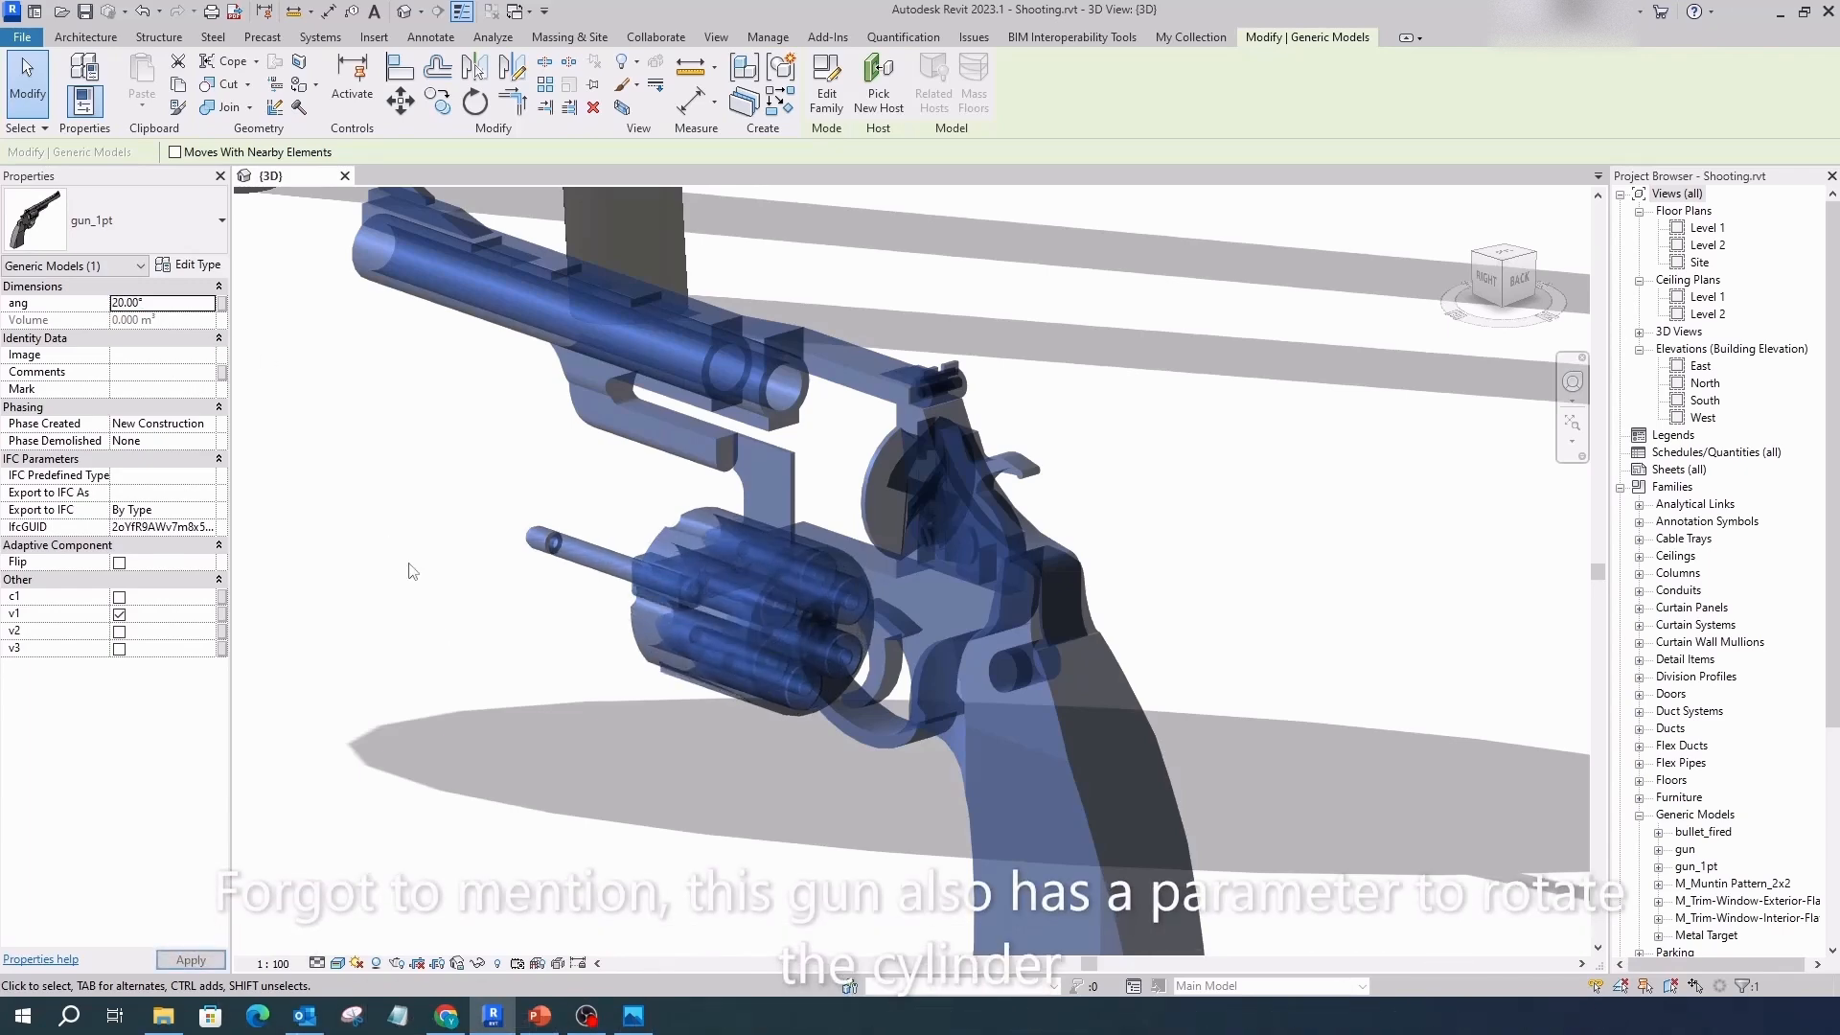
{"action": "left_click", "coordinate": [411, 571]}
Open the Metal Target family for editing from the hanging target in the project.
{"action": "scroll", "coordinate": [479, 671], "scroll_direction": "down", "scroll_amount": 8}
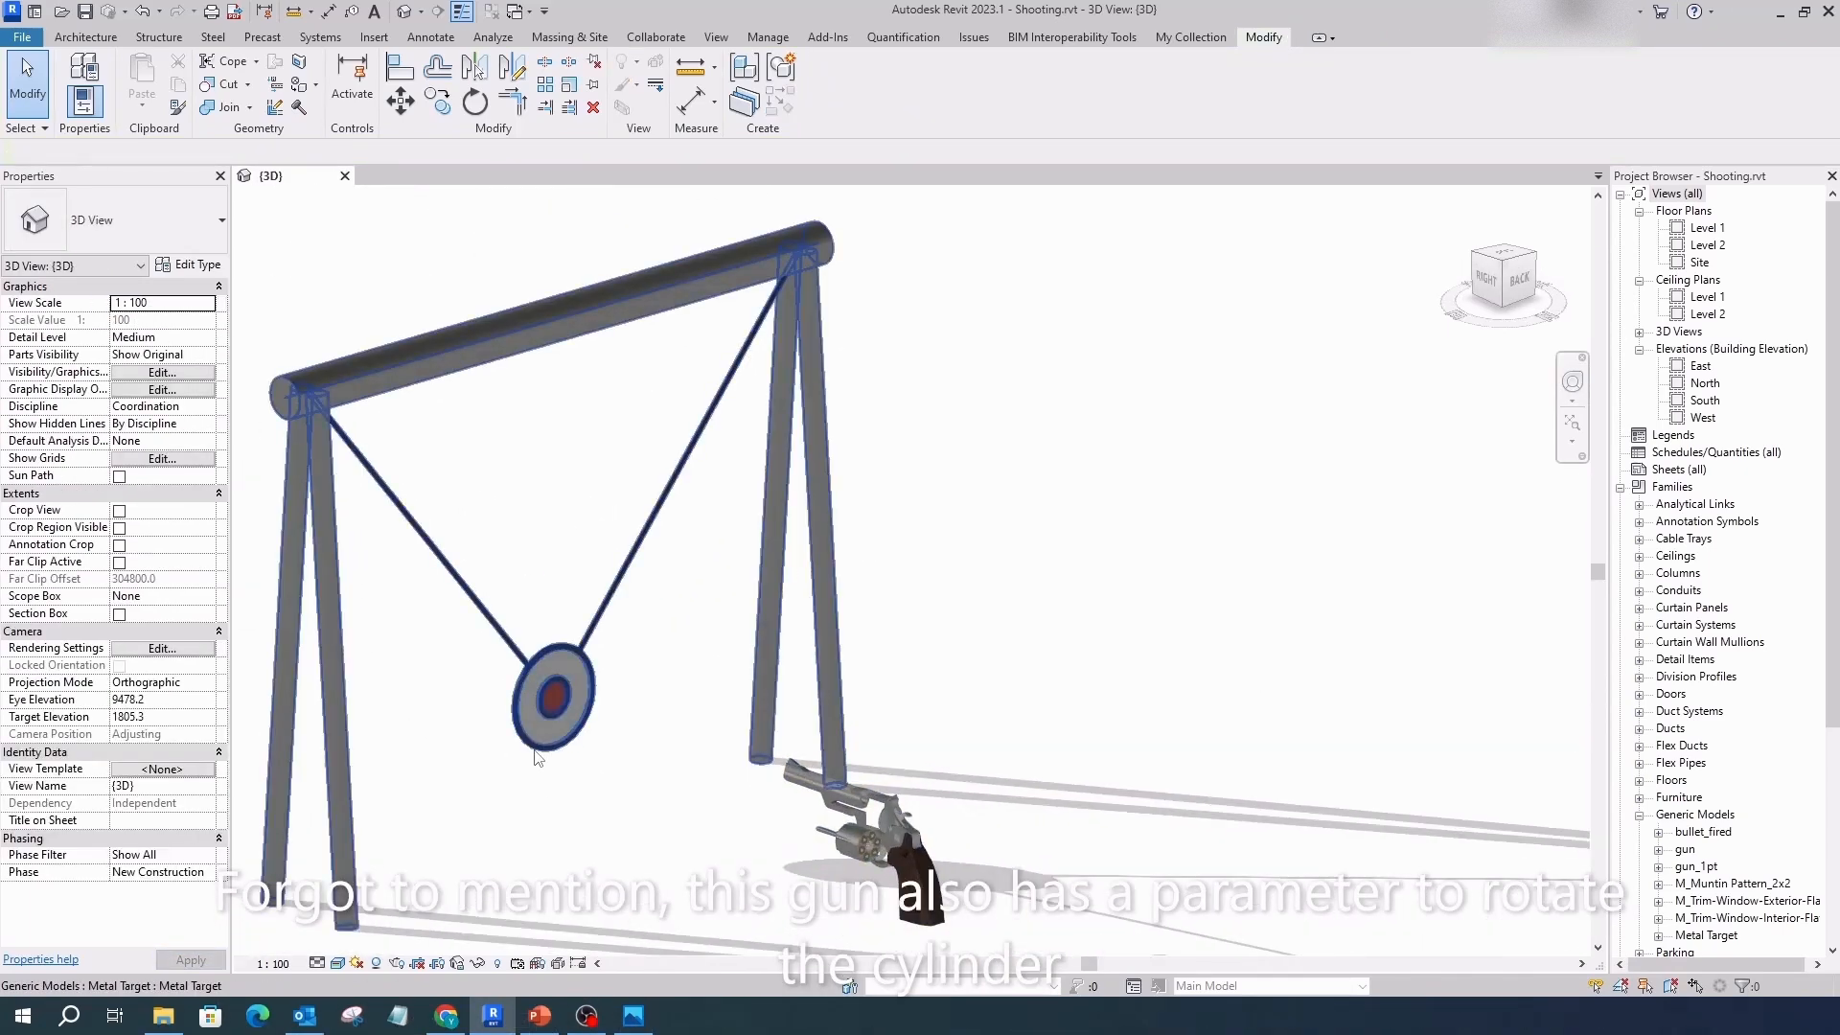
{"action": "double_click", "coordinate": [538, 753]}
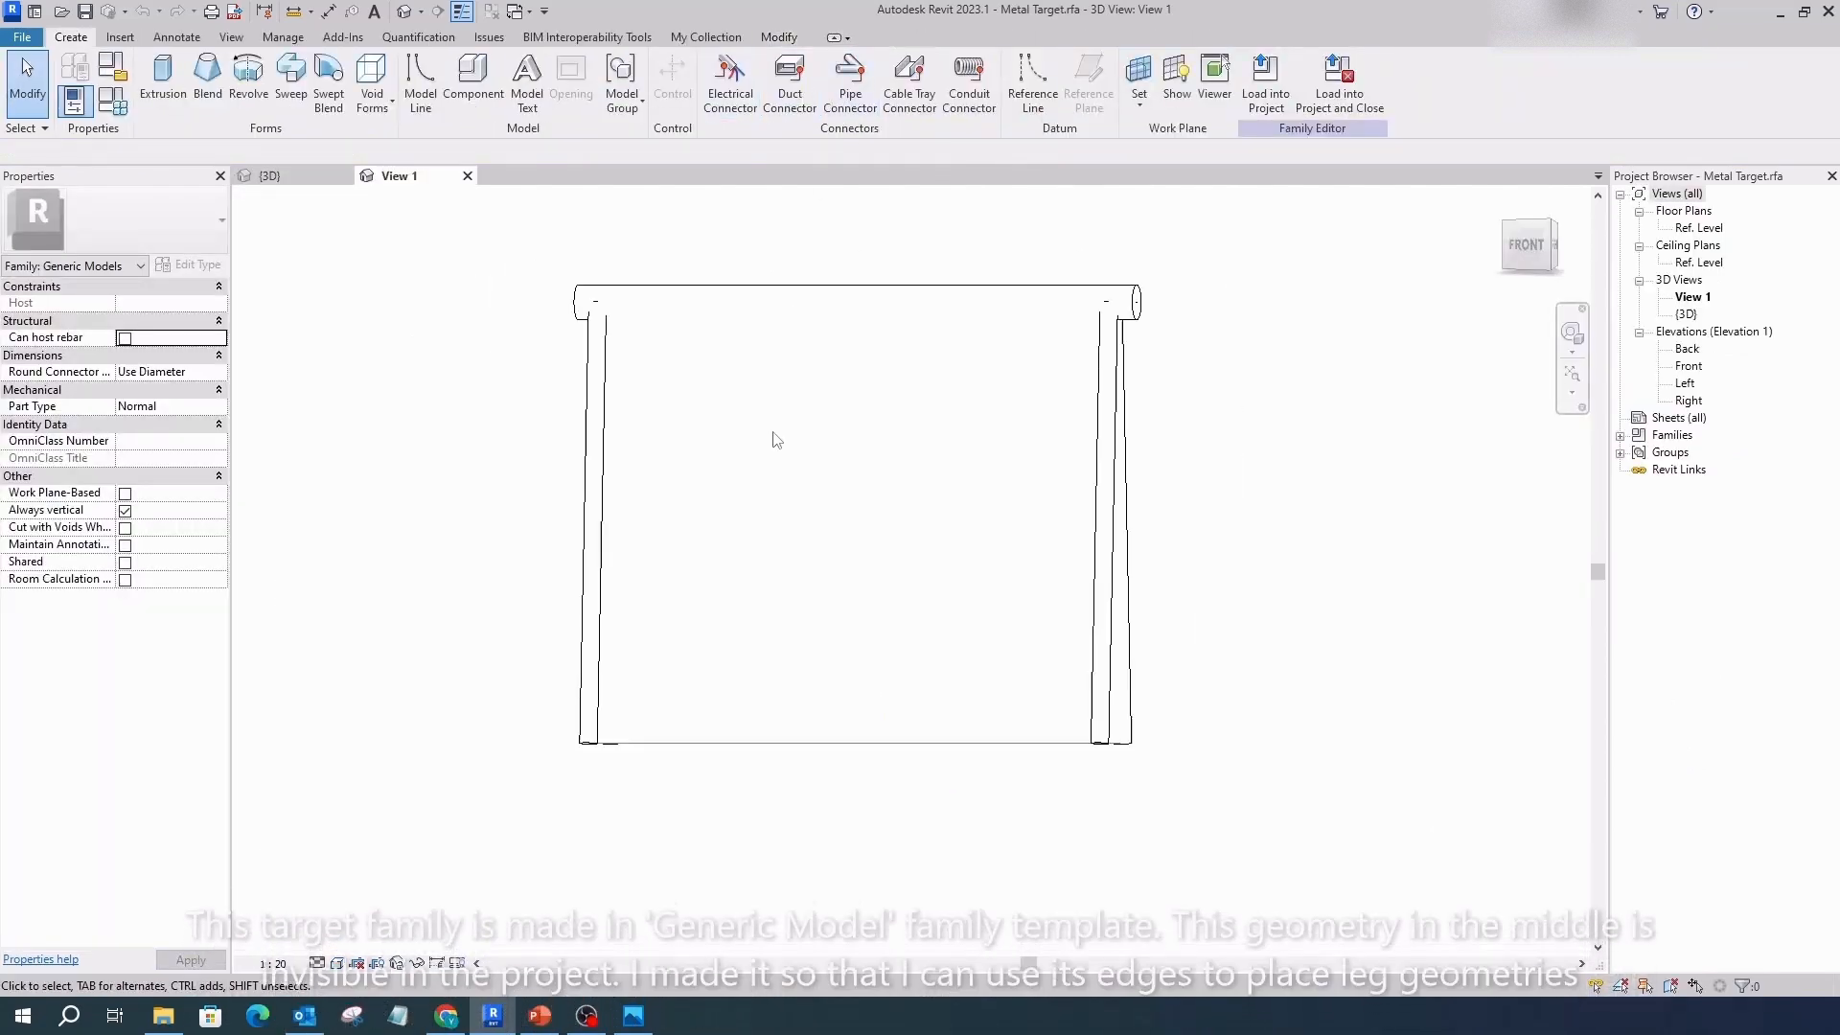
{"action": "scroll", "coordinate": [776, 434], "scroll_direction": "down", "scroll_amount": 3}
{"action": "scroll", "coordinate": [781, 676], "scroll_direction": "up", "scroll_amount": 2}
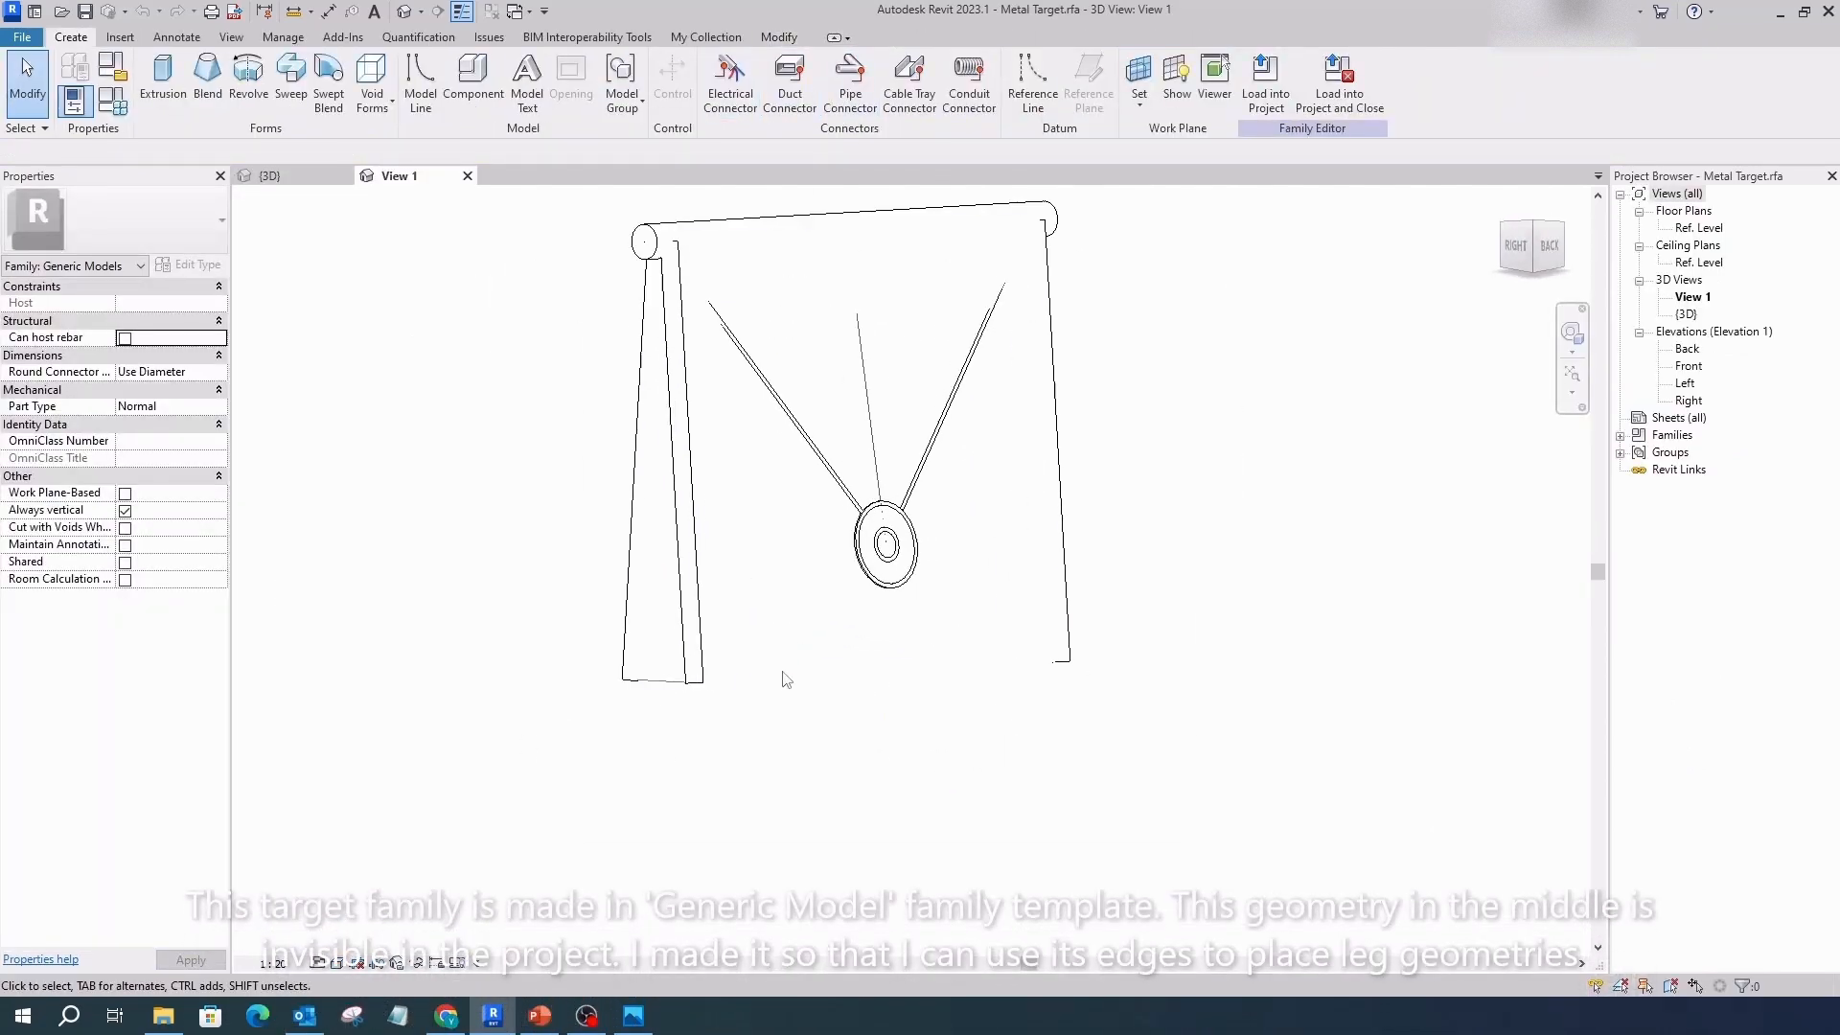
Temporarily hide the solid blend between the support legs in the family's View 1.
{"action": "left_click", "coordinate": [786, 687]}
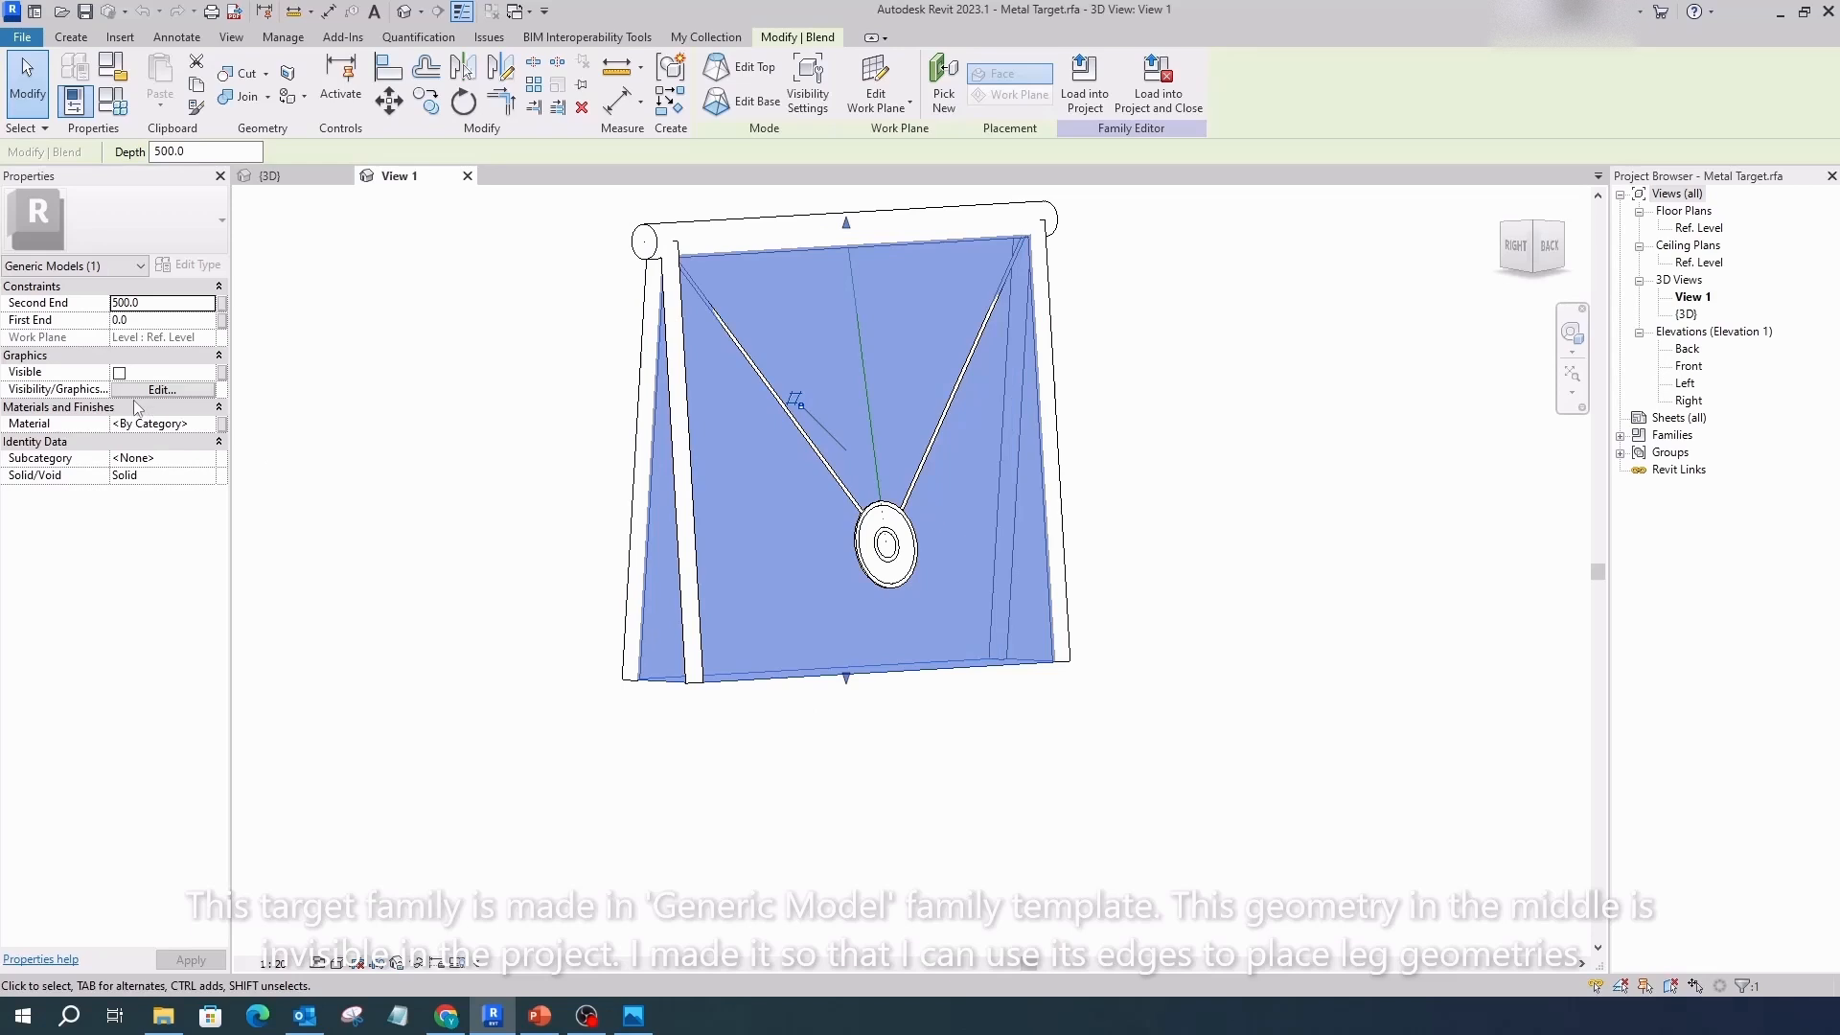
{"action": "left_click", "coordinate": [418, 964]}
{"action": "left_click", "coordinate": [442, 916]}
{"action": "middle_click_drag", "start_coordinate": [805, 748], "coordinate": [1131, 723], "text": "shift"}
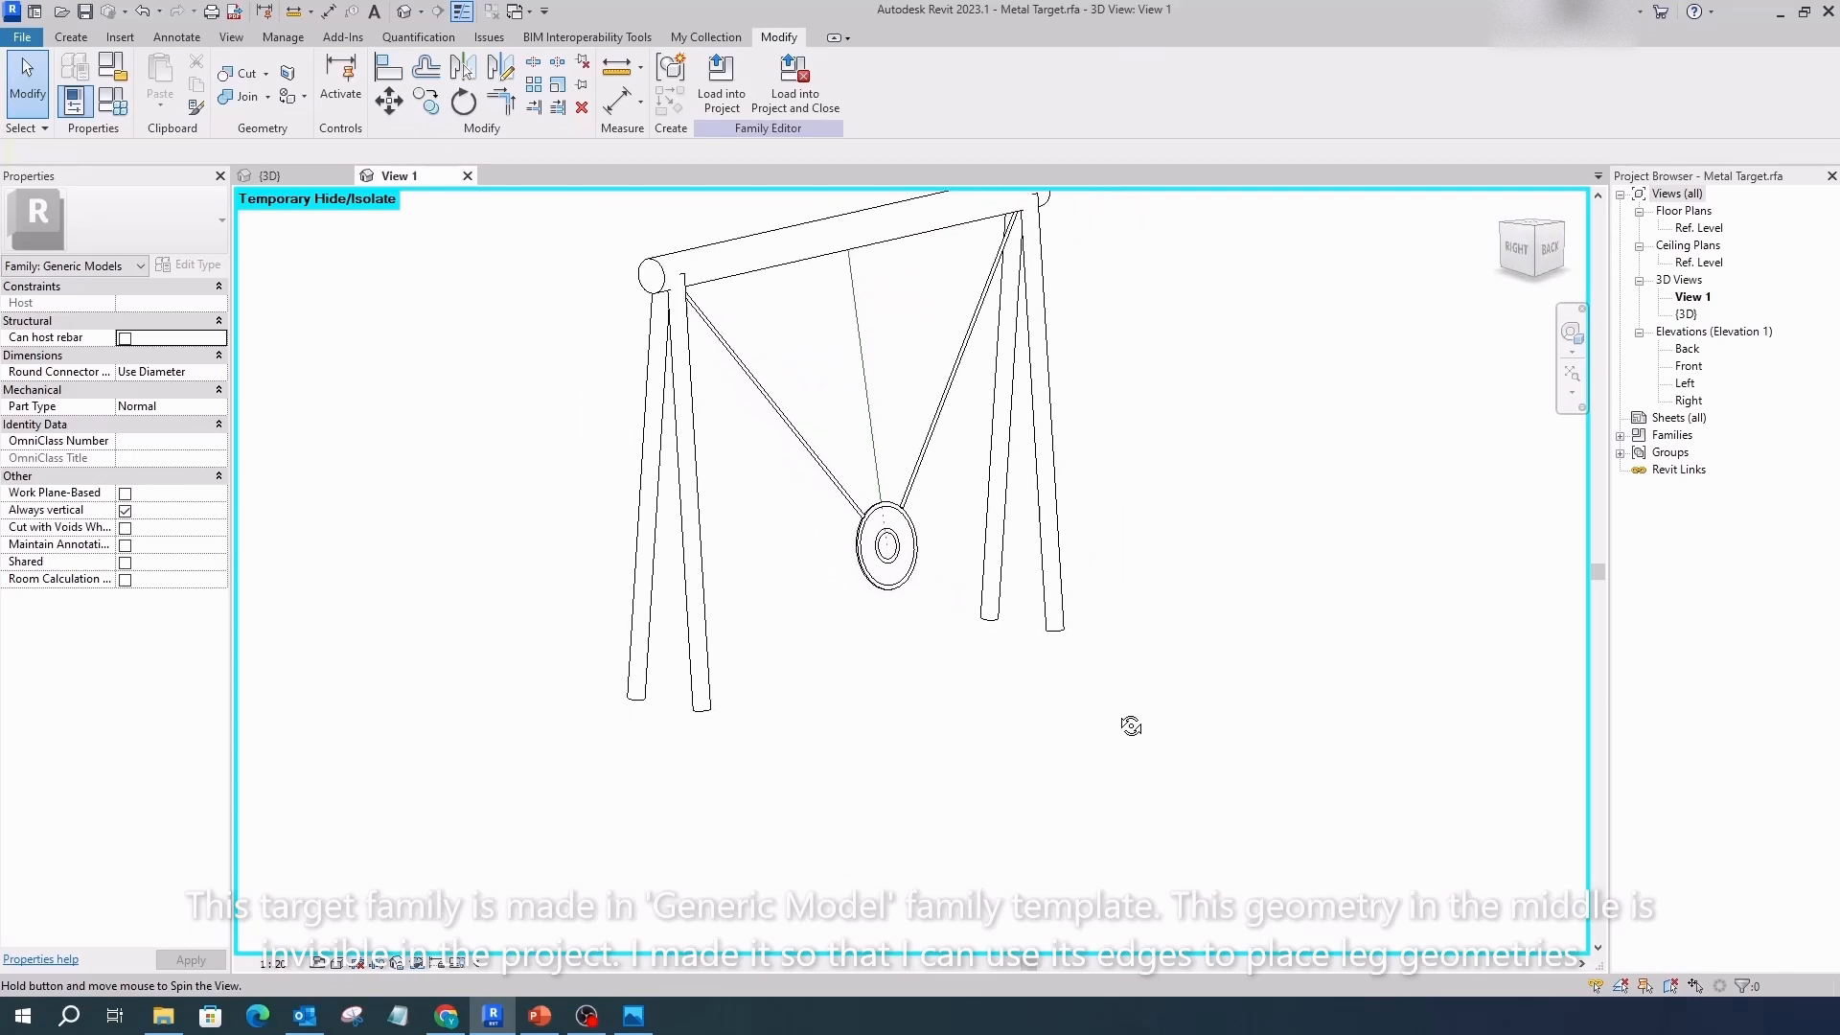
{"action": "scroll", "coordinate": [1237, 441], "scroll_direction": "up", "scroll_amount": 3}
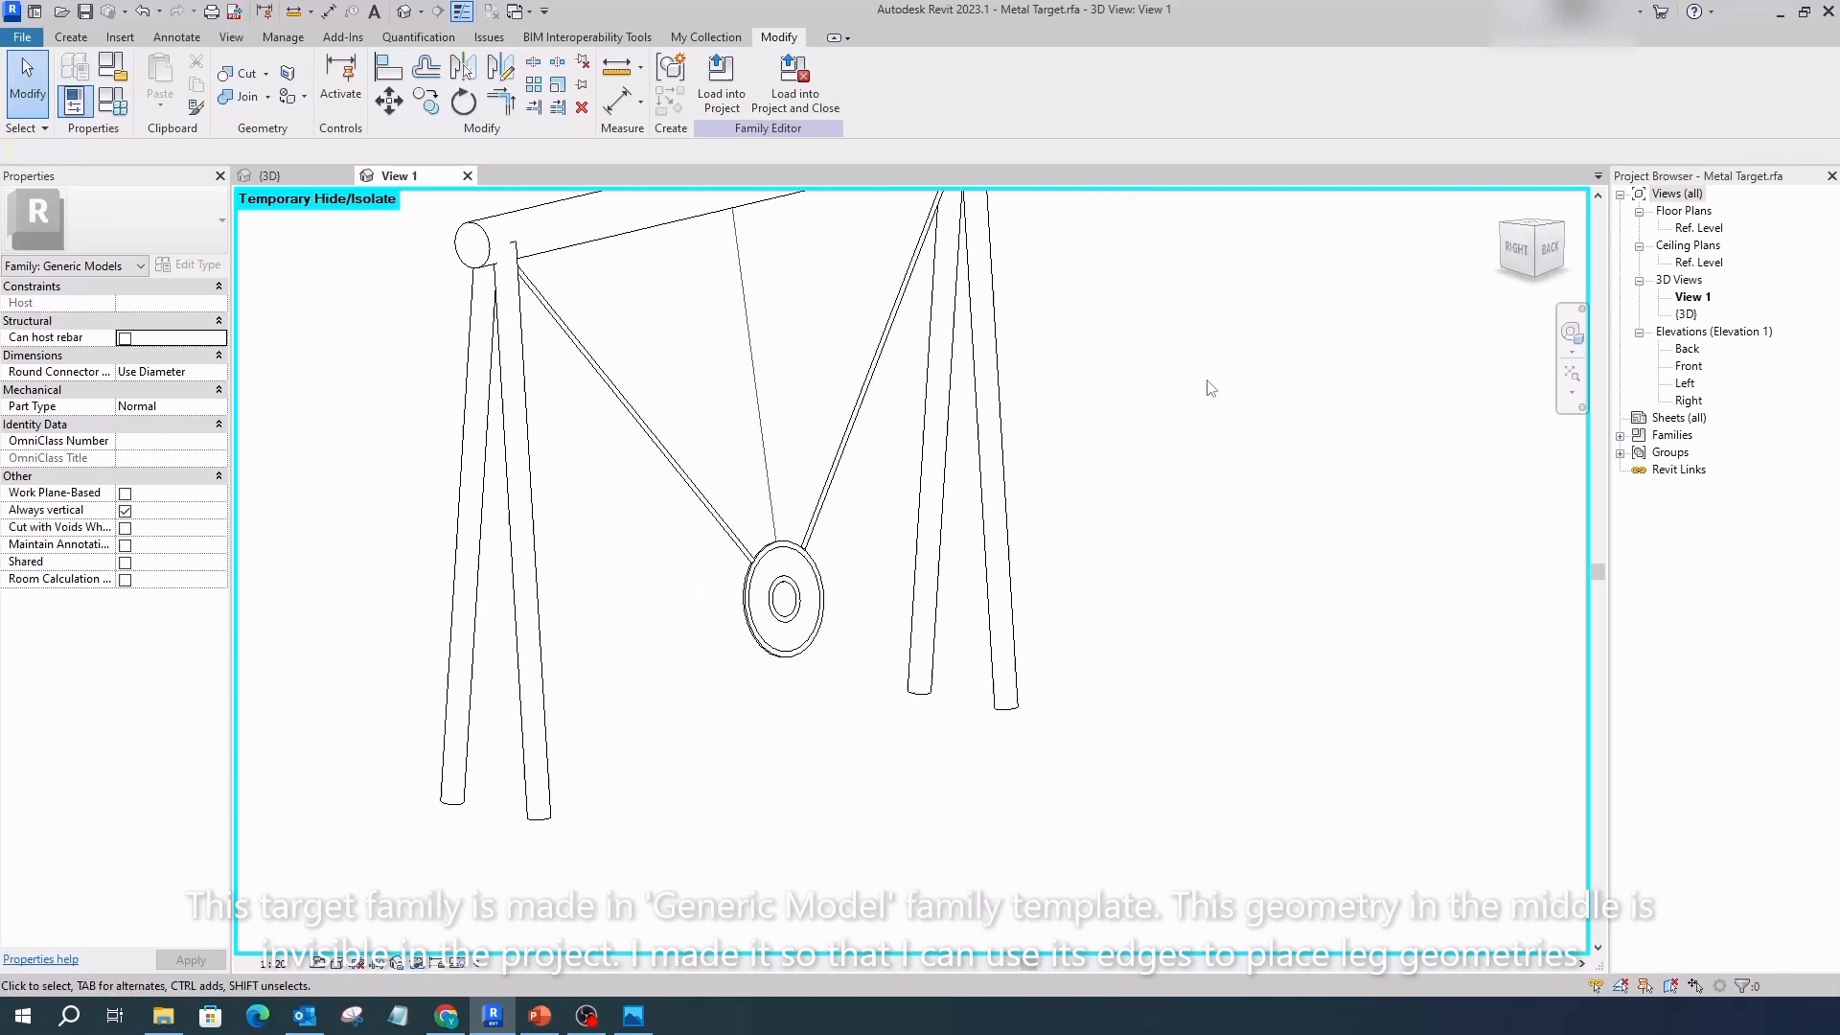
Examine the pivoted reference line and its angle parameter in the Right elevation of the Metal Target family.
{"action": "double_click", "coordinate": [1690, 400]}
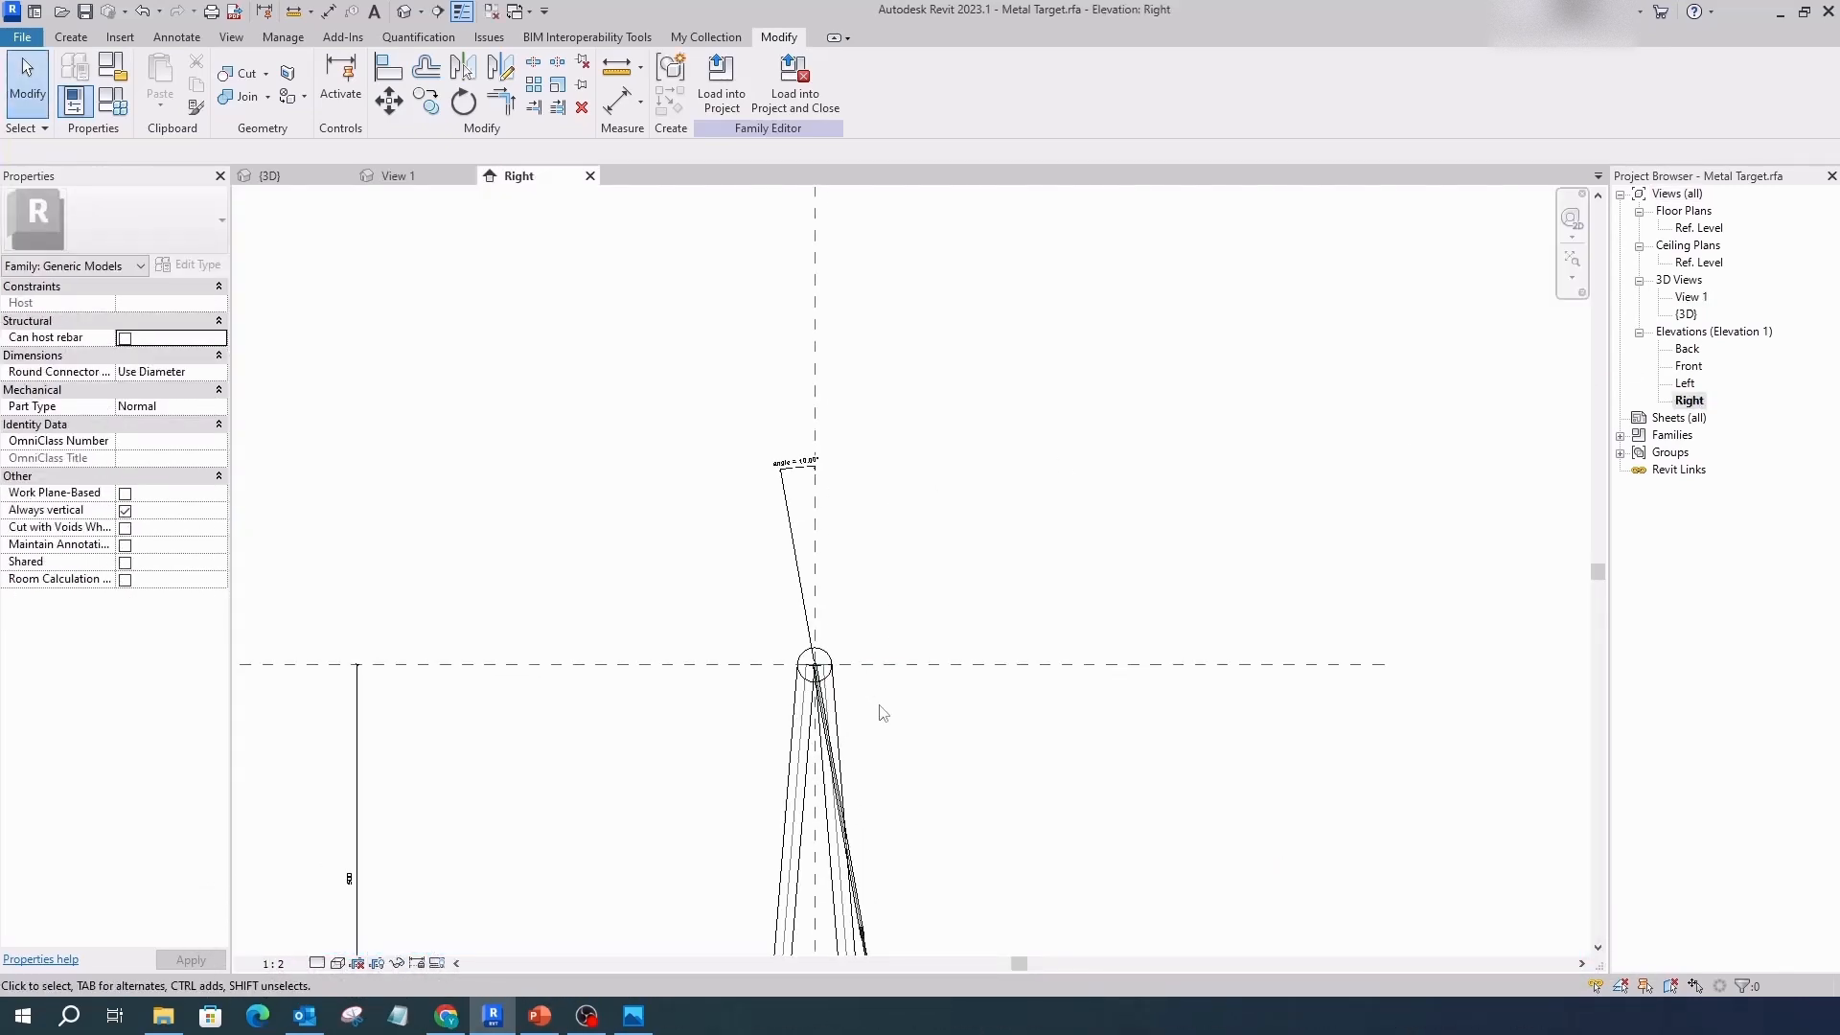
{"action": "scroll", "coordinate": [843, 644], "scroll_direction": "up", "scroll_amount": 3}
{"action": "scroll", "coordinate": [733, 354], "scroll_direction": "down", "scroll_amount": 5}
{"action": "scroll", "coordinate": [773, 617], "scroll_direction": "up", "scroll_amount": 8}
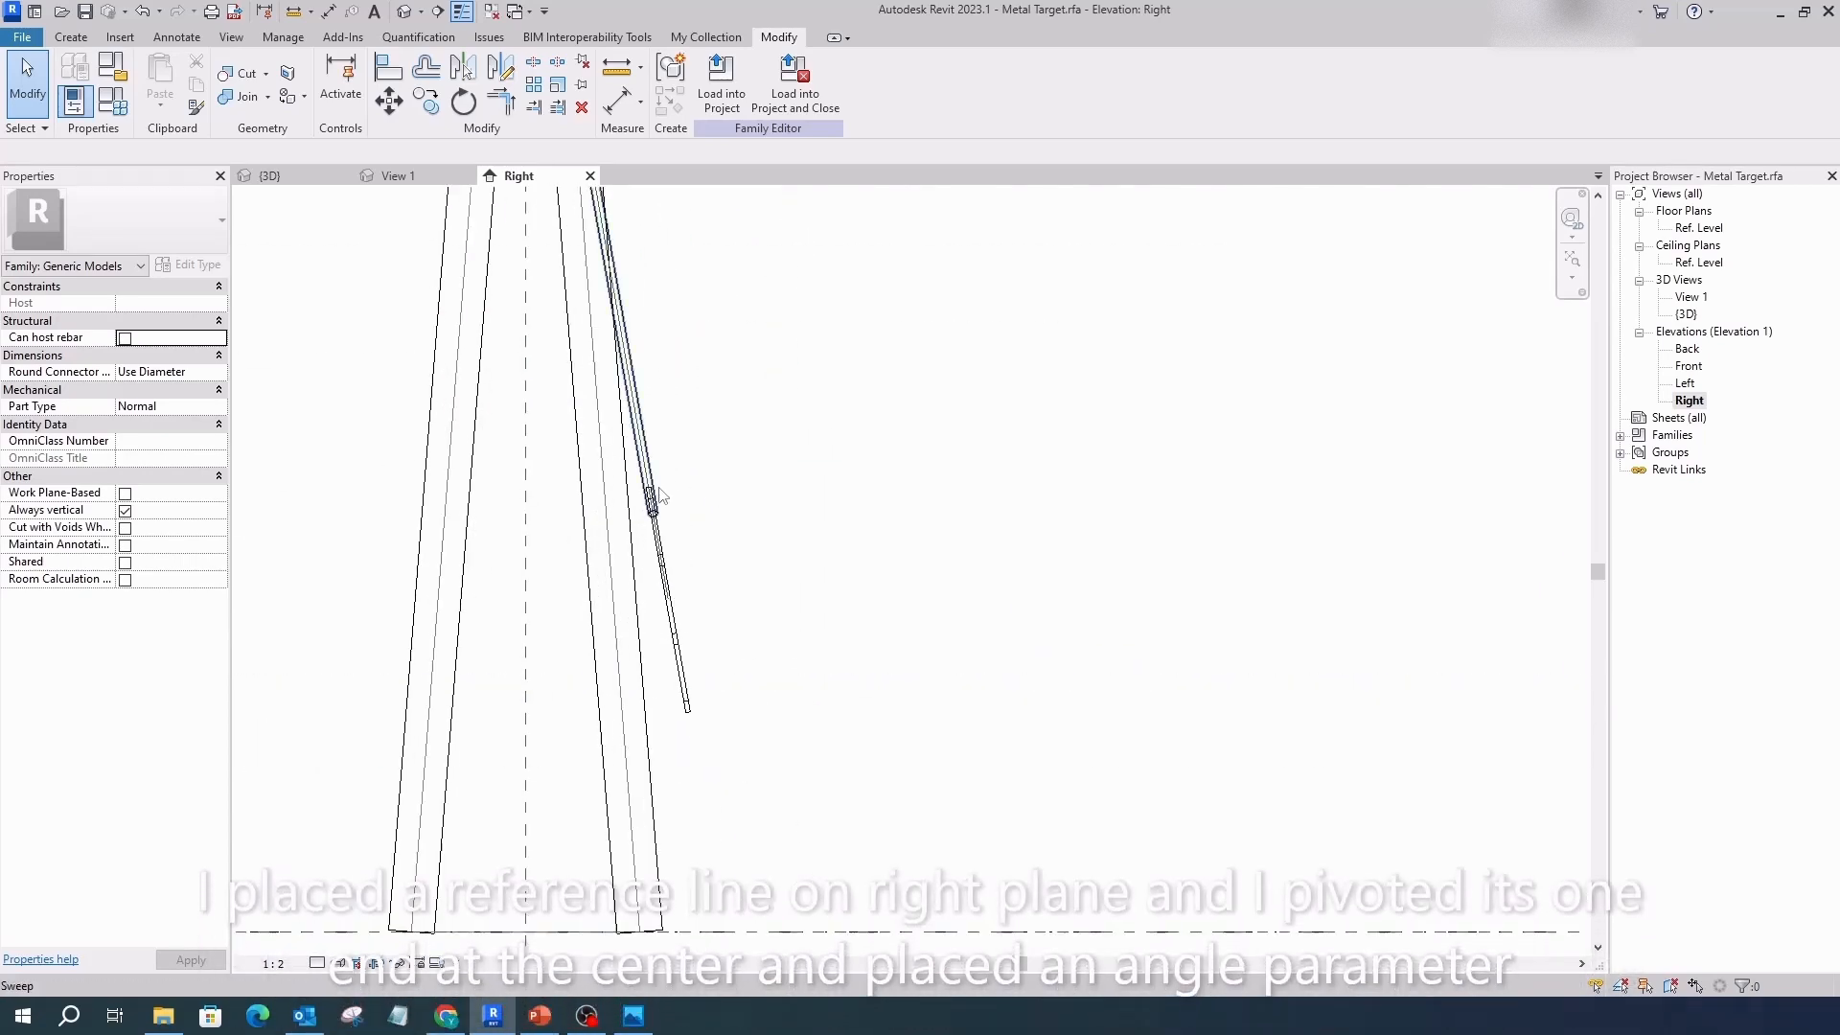
{"action": "scroll", "coordinate": [848, 765], "scroll_direction": "down", "scroll_amount": 2}
{"action": "scroll", "coordinate": [959, 747], "scroll_direction": "down", "scroll_amount": 3}
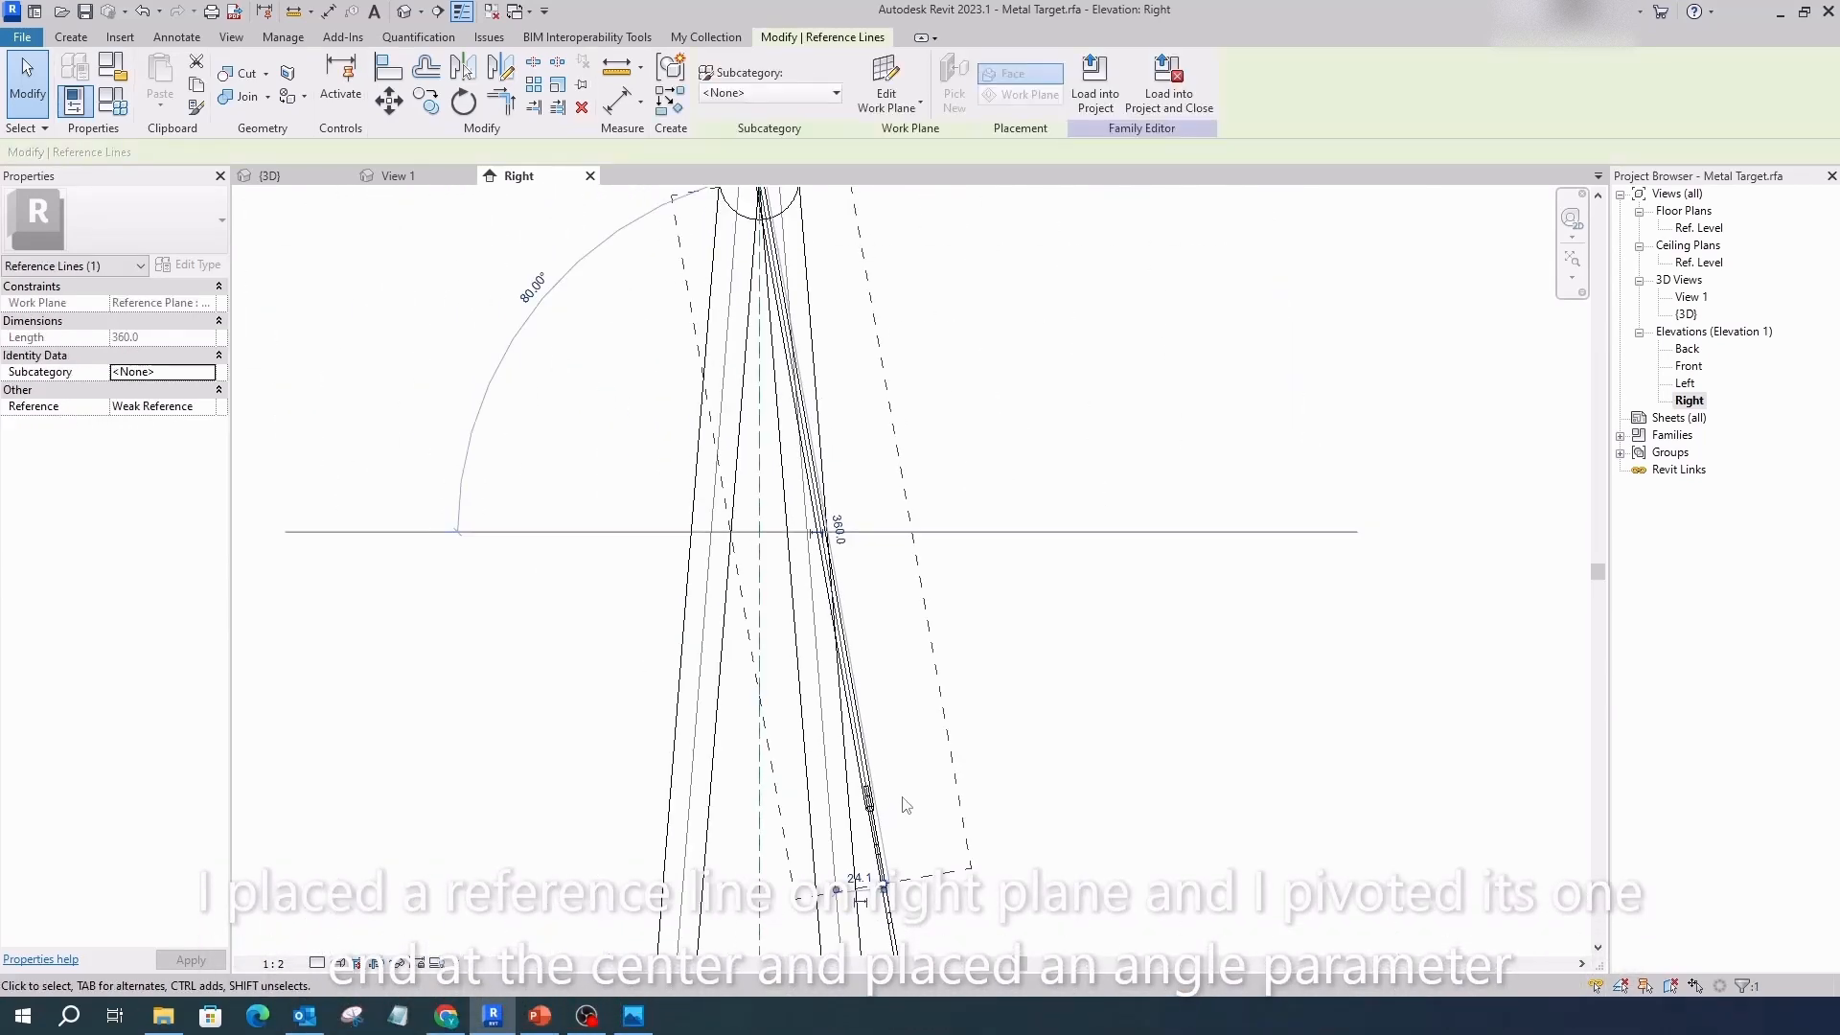
{"action": "key", "text": "Escape"}
{"action": "scroll", "coordinate": [1064, 729], "scroll_direction": "up", "scroll_amount": 4}
{"action": "scroll", "coordinate": [1064, 728], "scroll_direction": "down", "scroll_amount": 2}
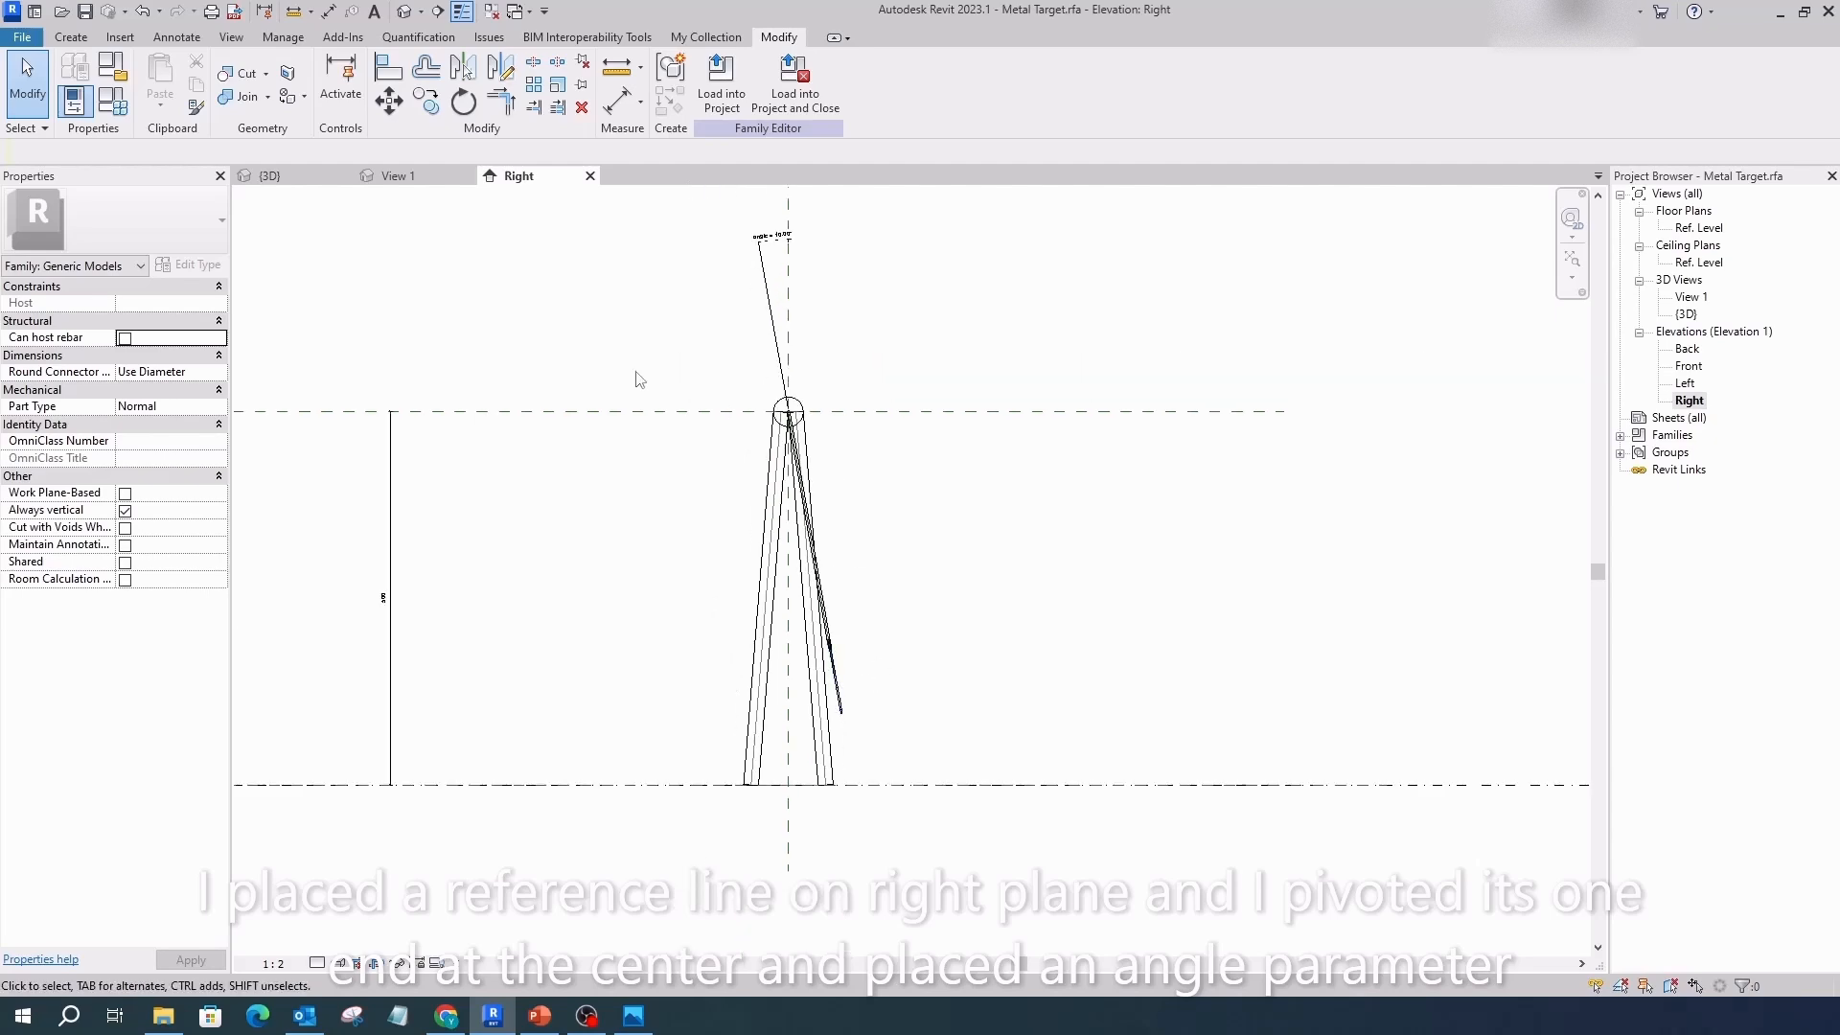
Open the family's default 3D view and temporarily hide the blend between the support legs.
{"action": "left_click", "coordinate": [405, 12]}
{"action": "middle_click_drag", "start_coordinate": [939, 537], "coordinate": [994, 645], "text": "shift"}
{"action": "scroll", "coordinate": [802, 492], "scroll_direction": "up", "scroll_amount": 5}
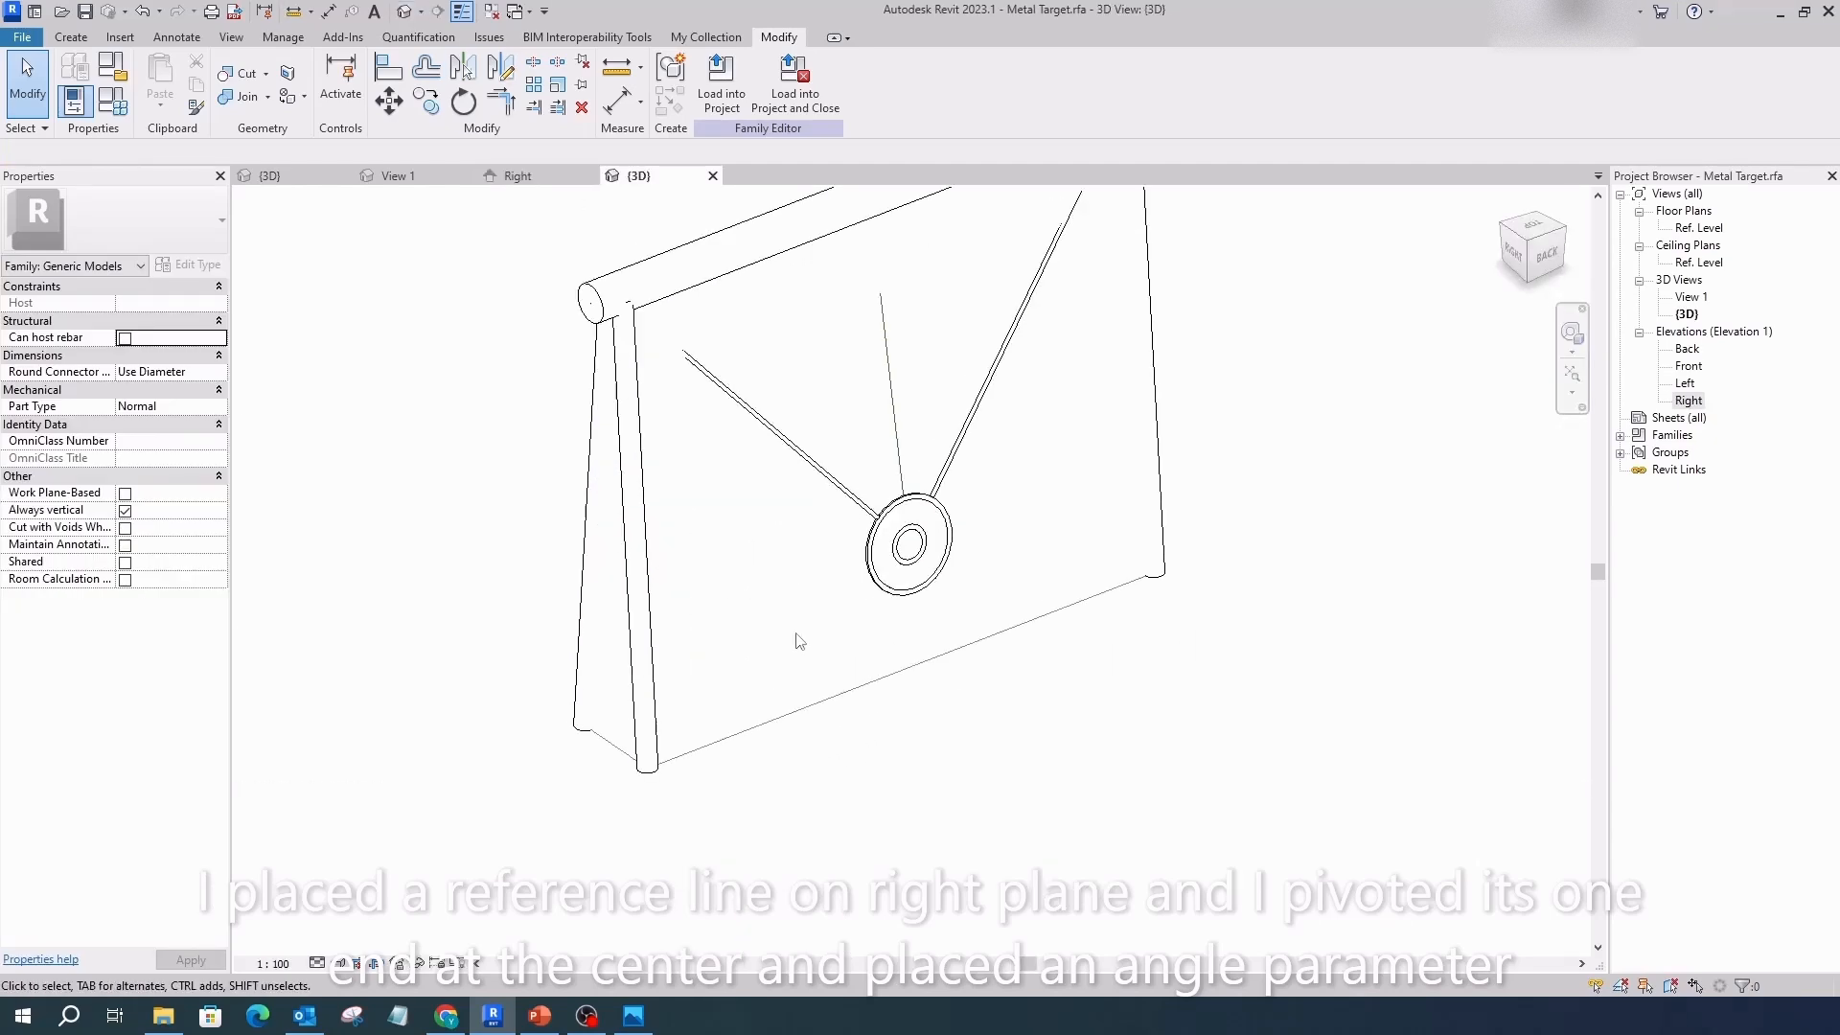
{"action": "left_click", "coordinate": [784, 728]}
{"action": "left_click", "coordinate": [465, 916]}
Inspect the outer ring extrusion of the hanging target and the reference line above it.
{"action": "scroll", "coordinate": [738, 767], "scroll_direction": "up", "scroll_amount": 3}
{"action": "left_click", "coordinate": [633, 805]}
{"action": "scroll", "coordinate": [936, 658], "scroll_direction": "down", "scroll_amount": 5}
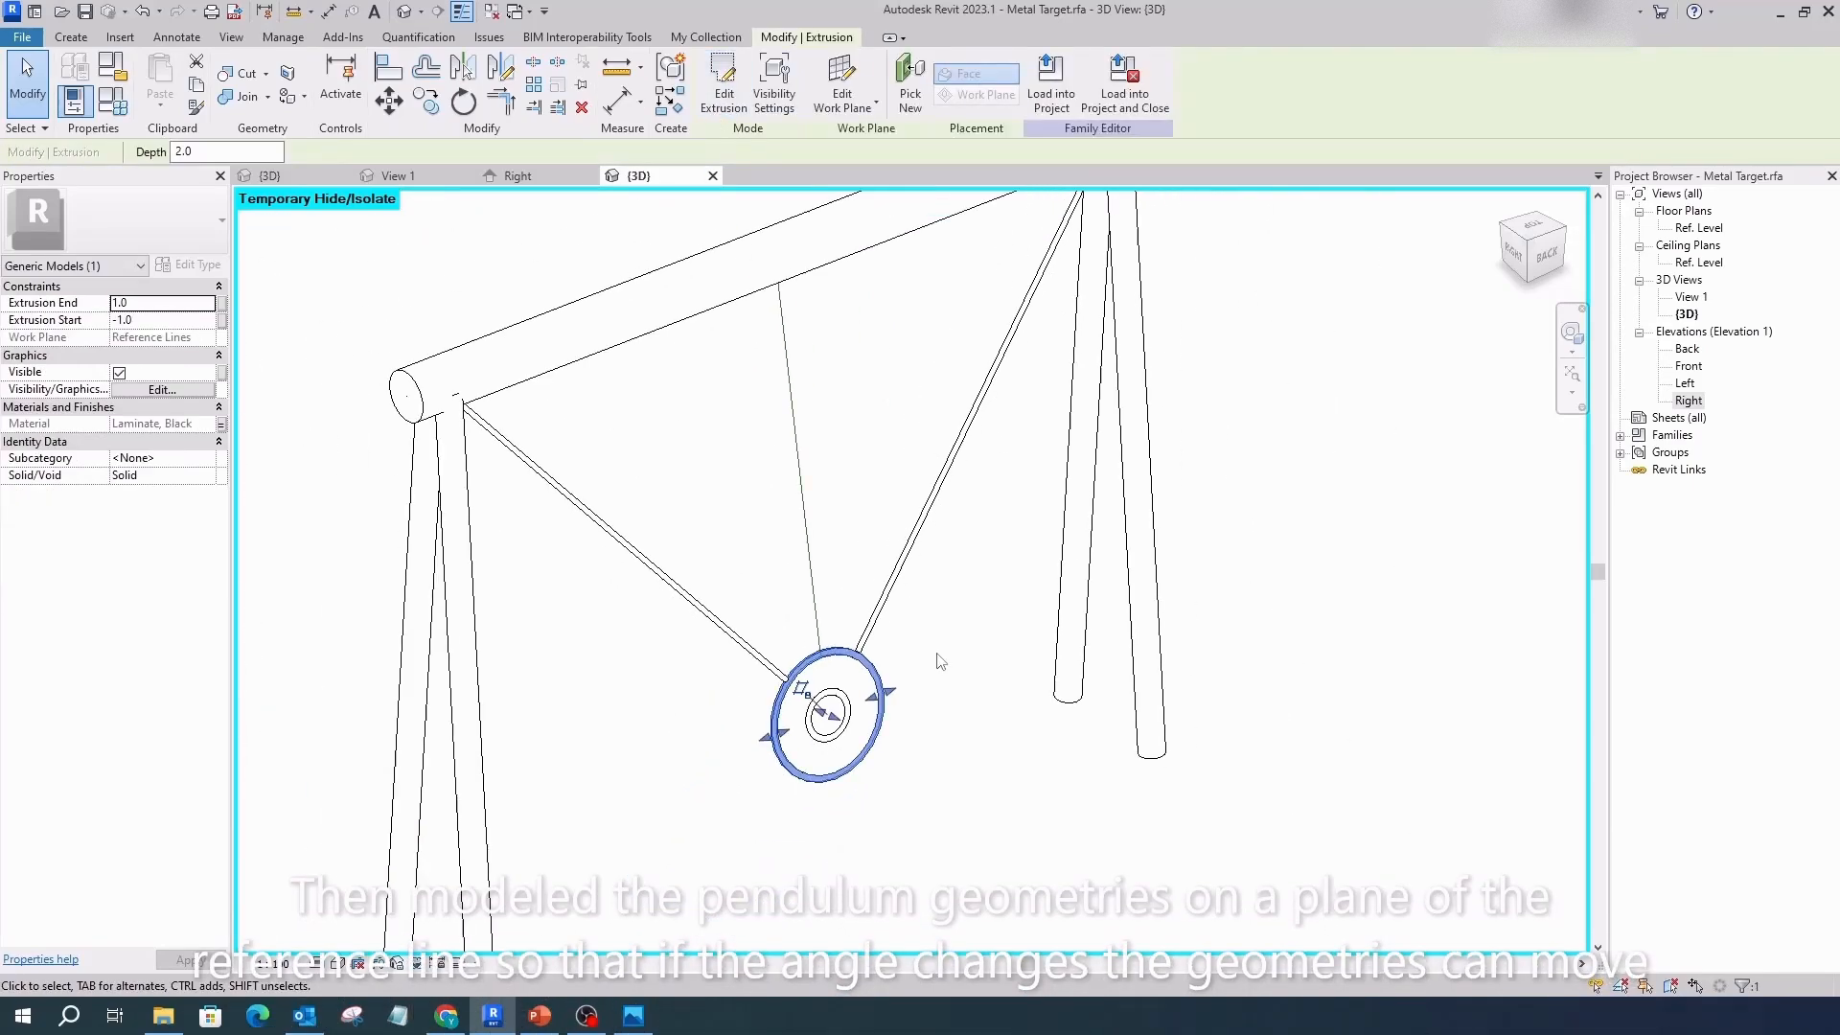
{"action": "scroll", "coordinate": [920, 613], "scroll_direction": "up", "scroll_amount": 1}
{"action": "left_click", "coordinate": [813, 619]}
{"action": "mouse_move", "coordinate": [812, 618]}
{"action": "middle_mouse_down", "text": "shift"}
{"action": "mouse_move", "coordinate": [1084, 497]}
{"action": "mouse_move", "coordinate": [877, 510]}
{"action": "middle_mouse_up", "text": "shift"}
Check the work plane of one hanging cable's sweep path sketch and cancel the edit.
{"action": "double_click", "coordinate": [726, 526]}
{"action": "left_click", "coordinate": [892, 75]}
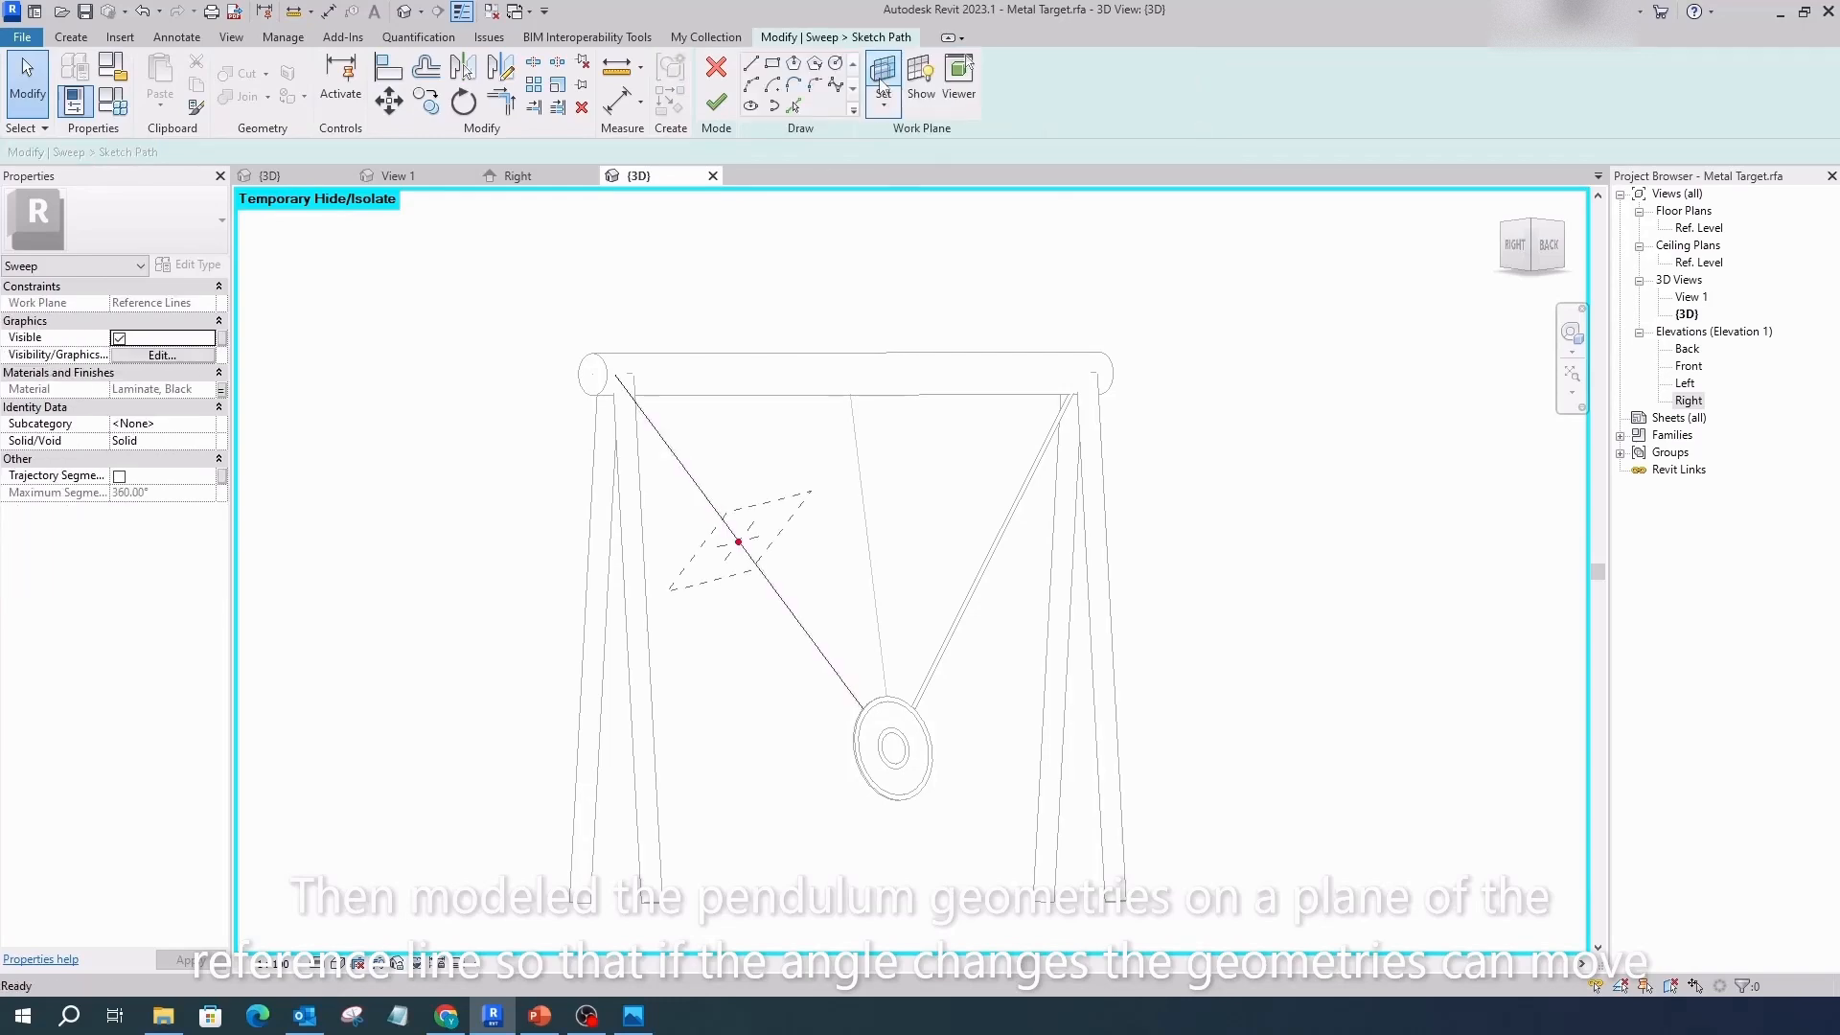
{"action": "left_click", "coordinate": [716, 69]}
{"action": "left_click", "coordinate": [717, 69]}
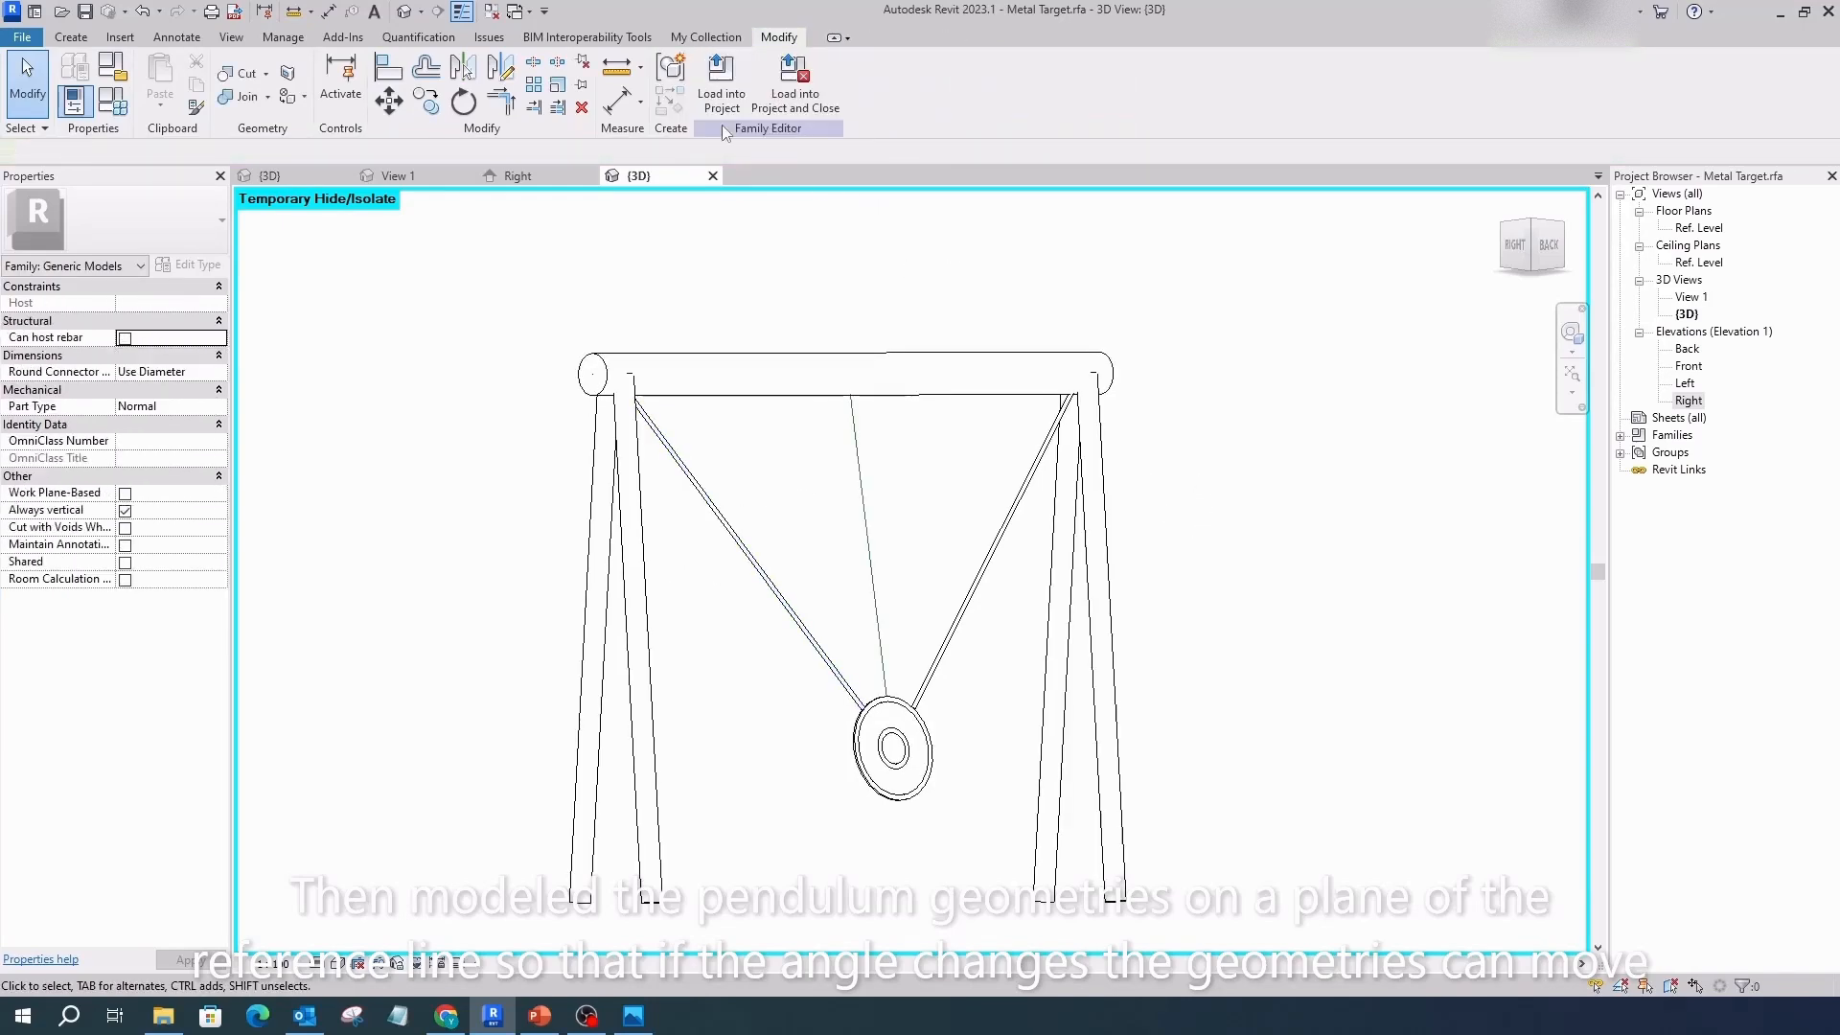
Review the Metal Target family's type parameters and change the 3D view's visual style to show material colours.
{"action": "left_click", "coordinate": [125, 105]}
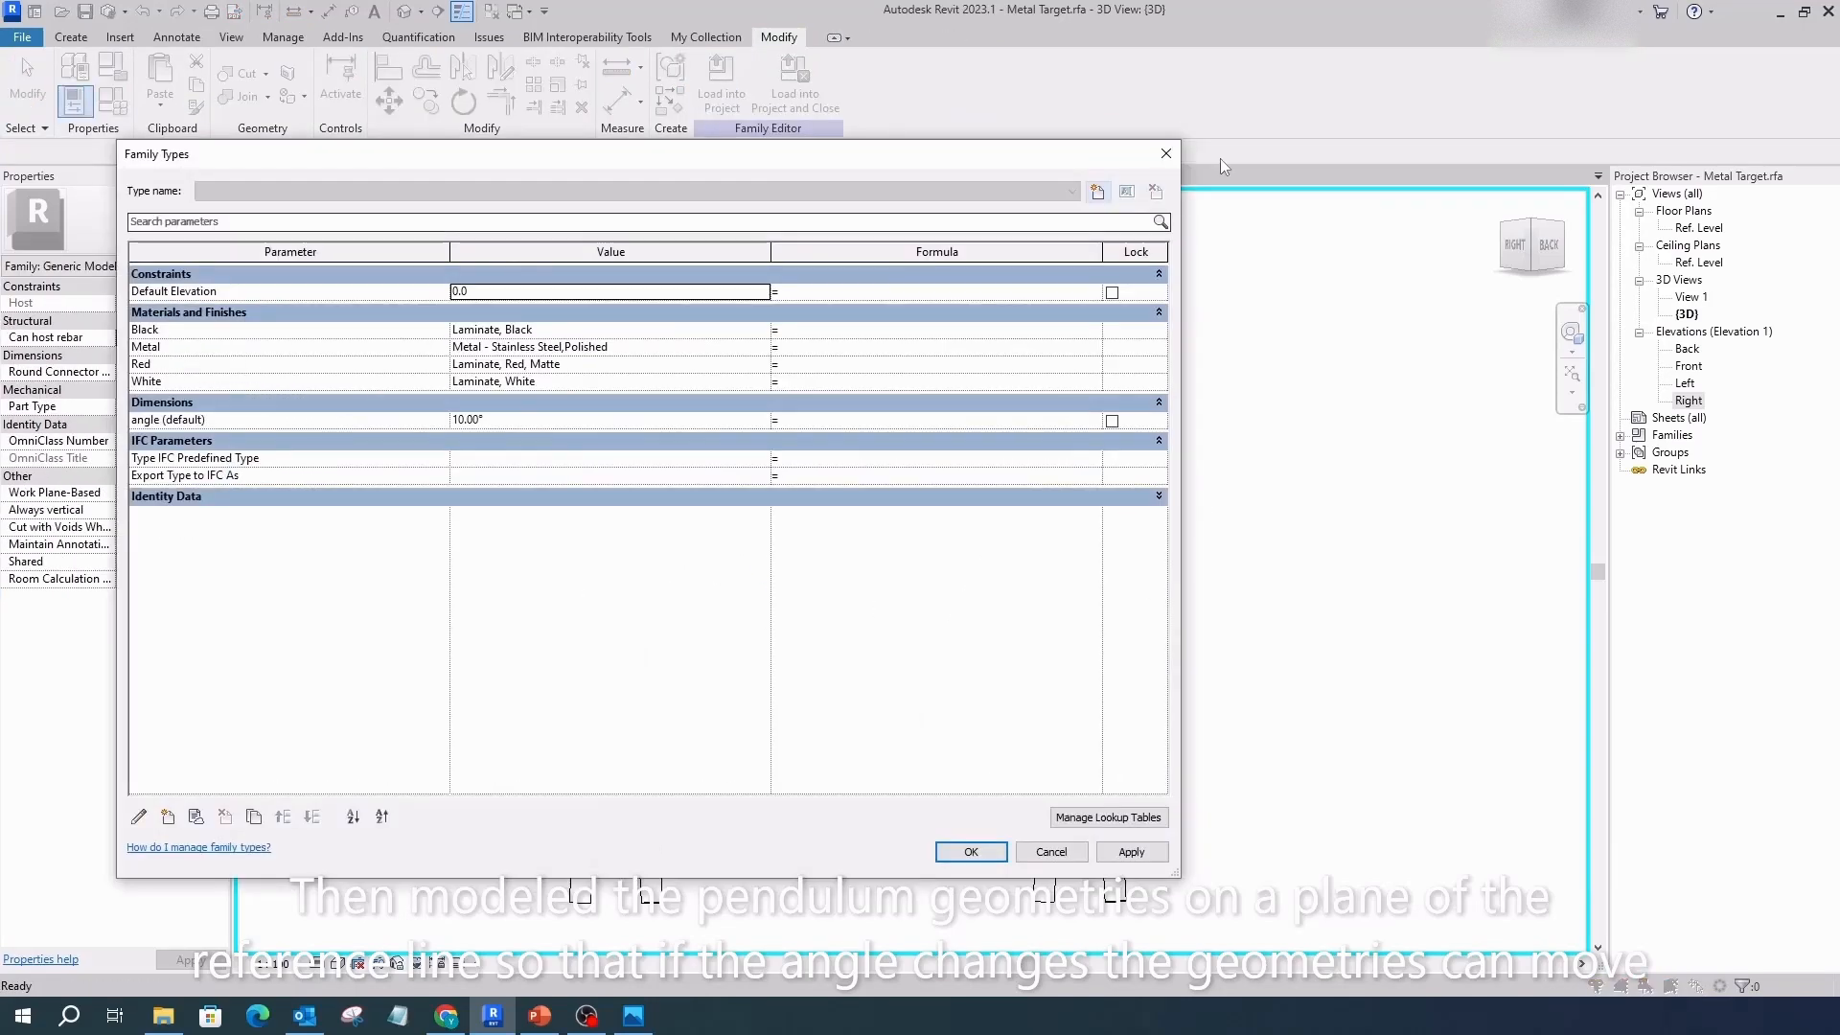
{"action": "left_click", "coordinate": [1166, 153]}
{"action": "left_click", "coordinate": [338, 964]}
{"action": "left_click", "coordinate": [414, 945]}
{"action": "mouse_move", "coordinate": [956, 508]}
{"action": "middle_mouse_down", "text": "shift"}
{"action": "mouse_move", "coordinate": [969, 534]}
{"action": "mouse_move", "coordinate": [735, 584]}
{"action": "mouse_move", "coordinate": [949, 656]}
{"action": "middle_mouse_up", "text": "shift"}
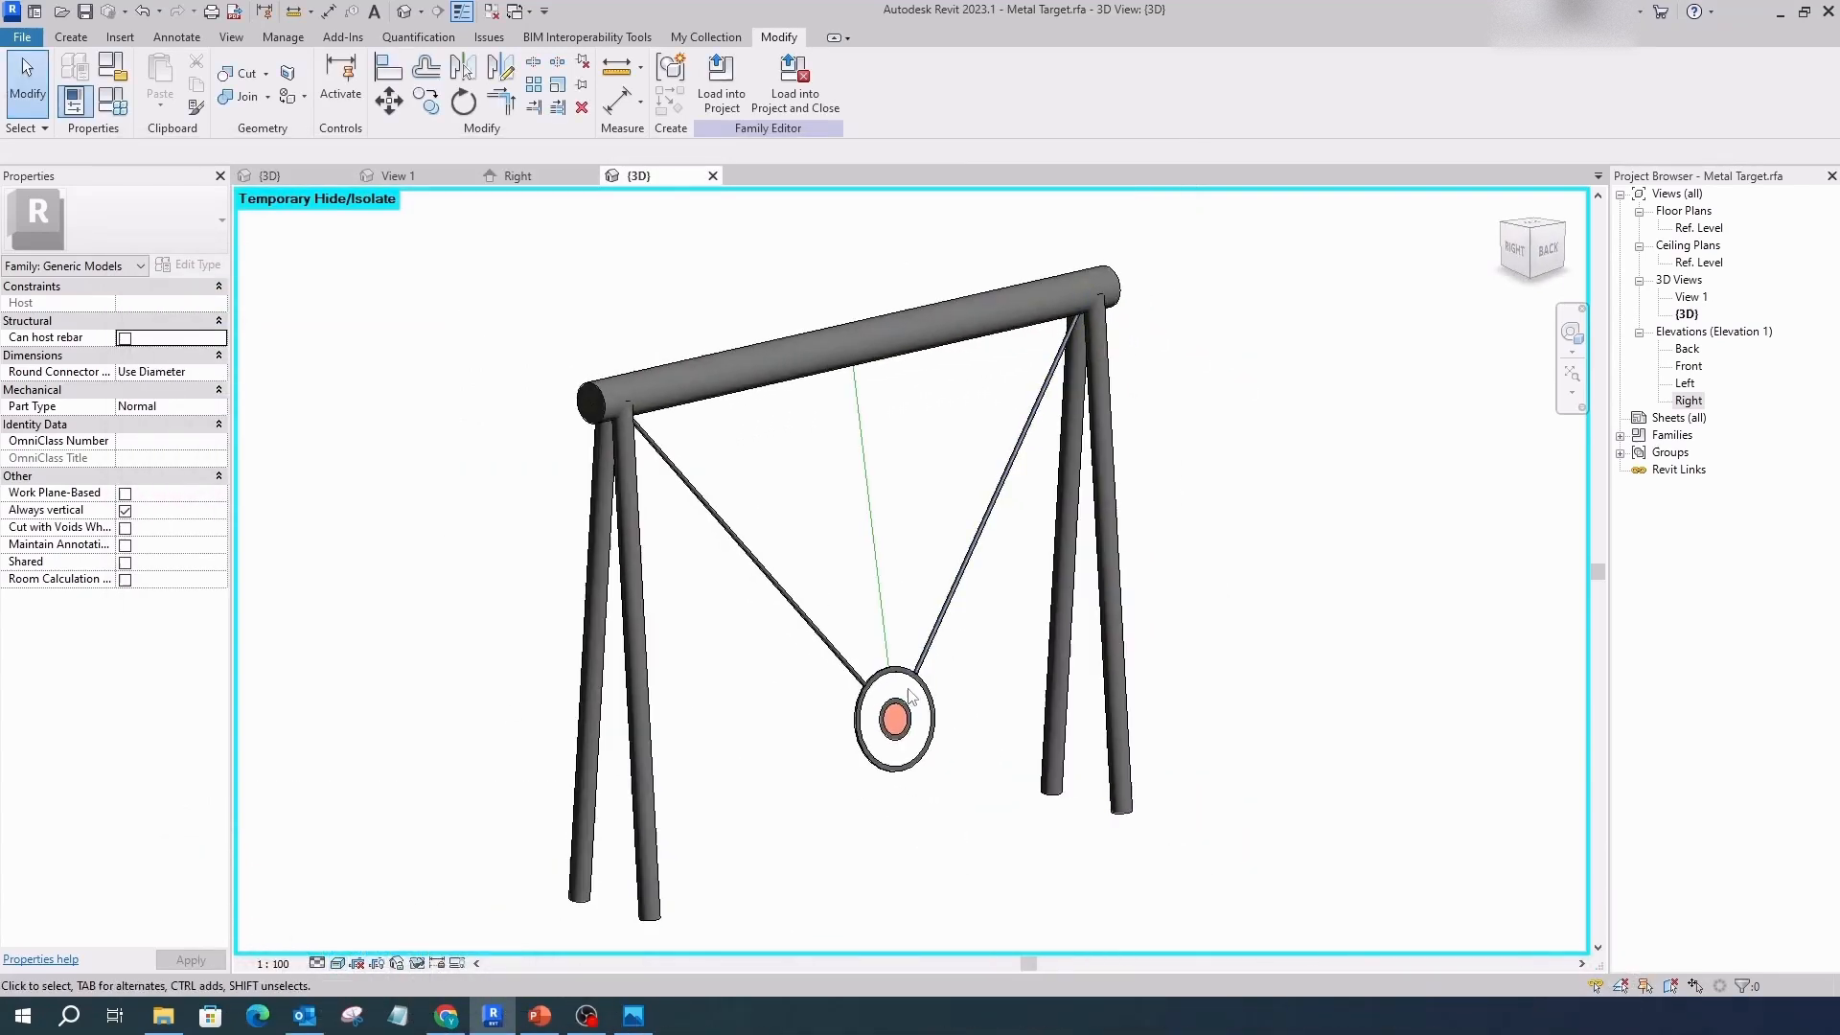
Close all open views of the Metal Target family and return to the Shooting project's 3D view.
{"action": "left_click", "coordinate": [713, 175]}
{"action": "left_click", "coordinate": [590, 176]}
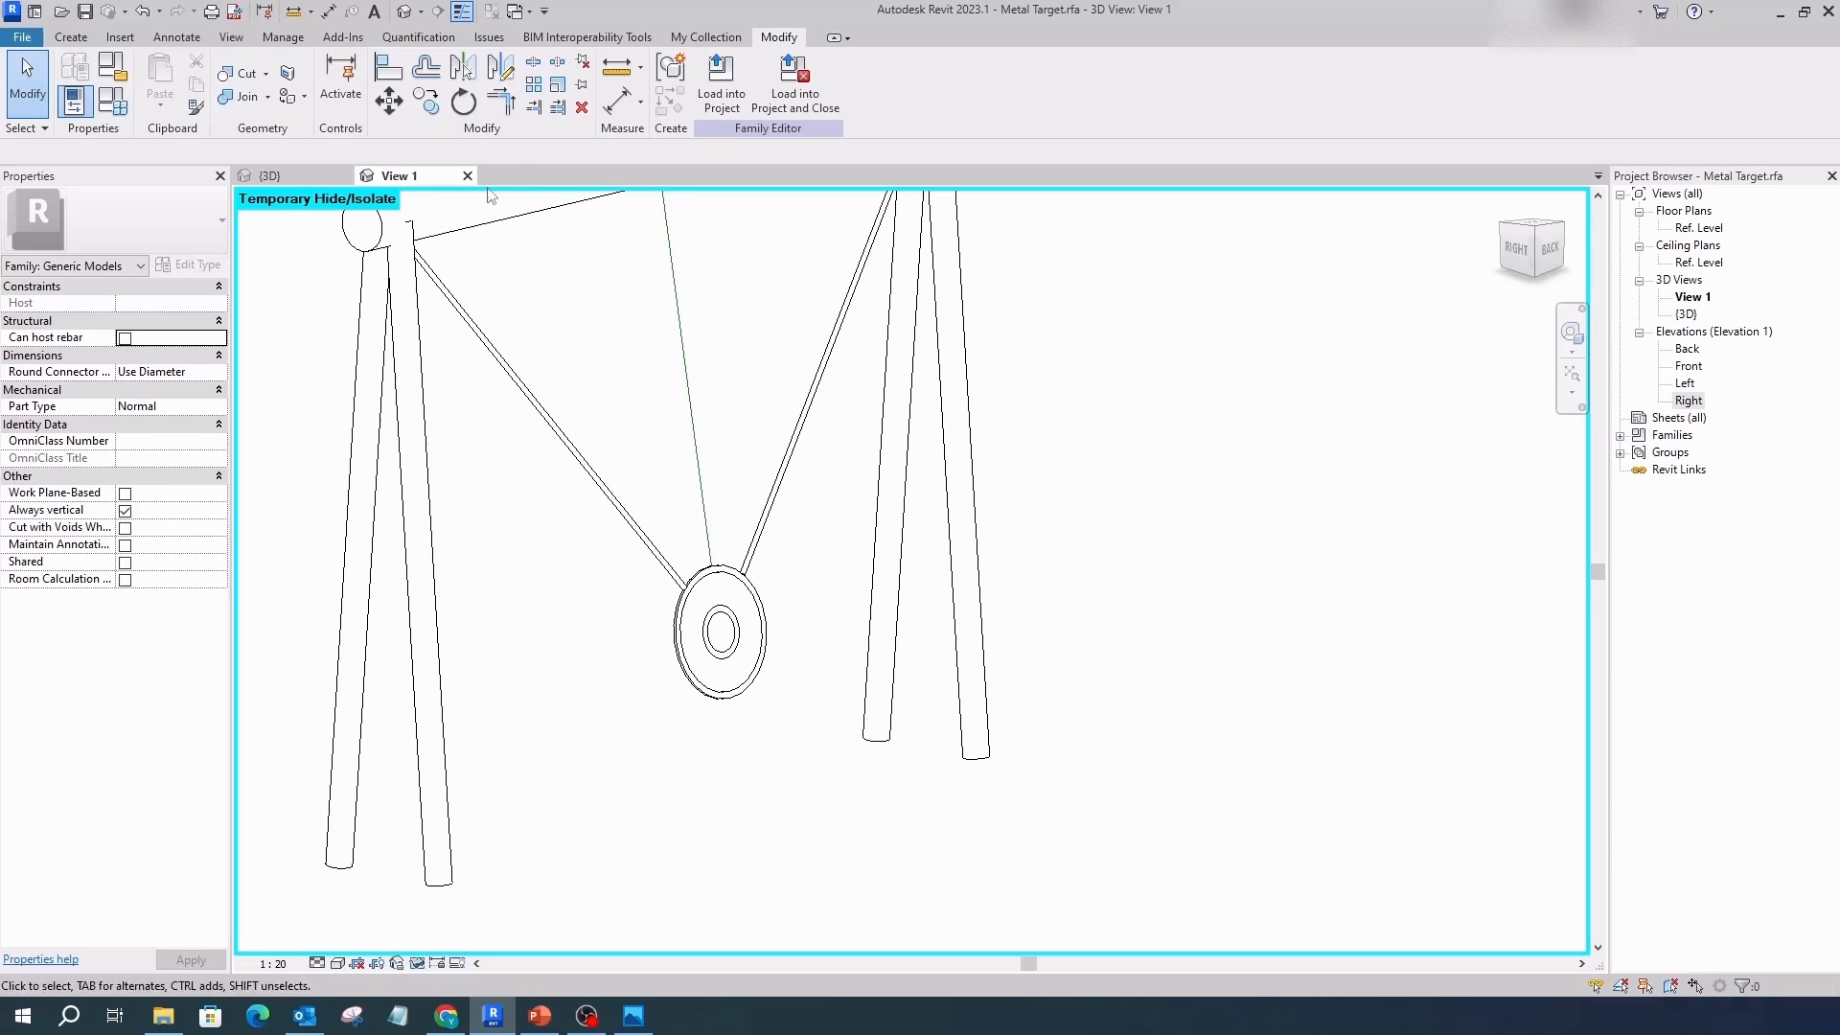
{"action": "left_click", "coordinate": [468, 175]}
{"action": "left_click", "coordinate": [953, 632]}
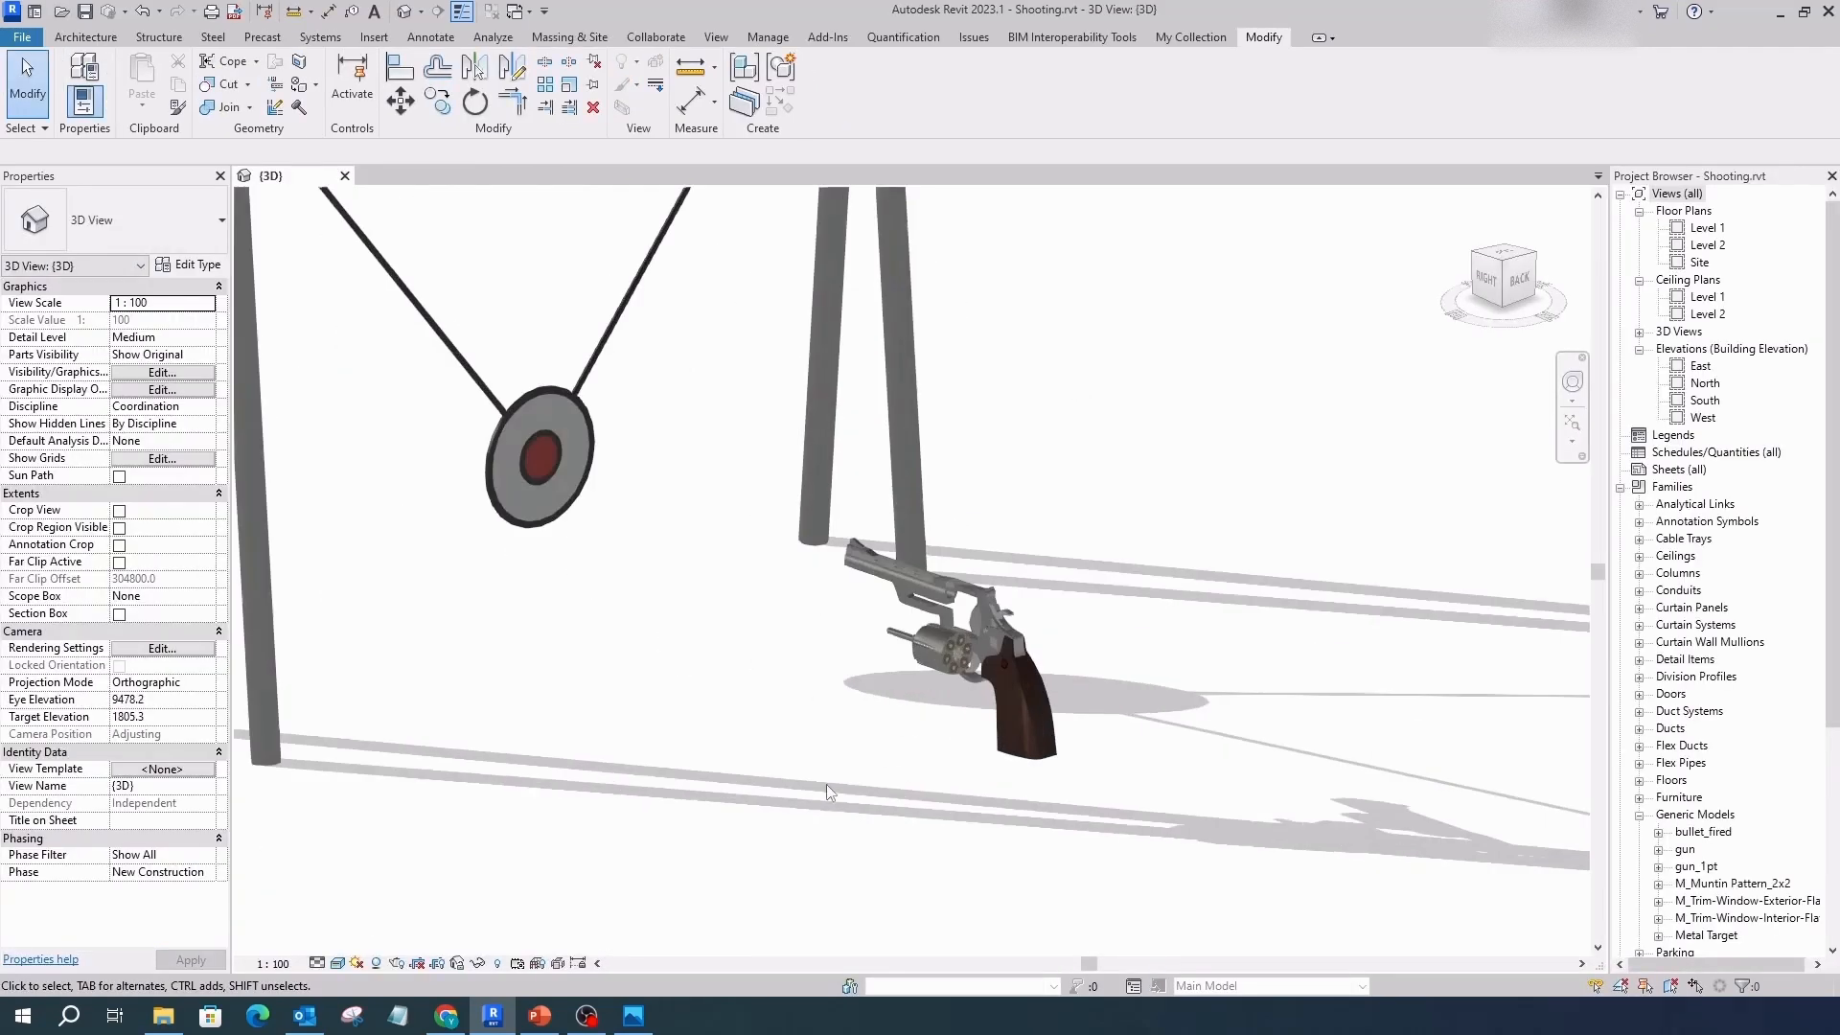
Open the revolver's gun_1pt family for editing.
{"action": "scroll", "coordinate": [853, 762], "scroll_direction": "up", "scroll_amount": 2}
{"action": "left_click", "coordinate": [983, 580]}
{"action": "left_click", "coordinate": [819, 88]}
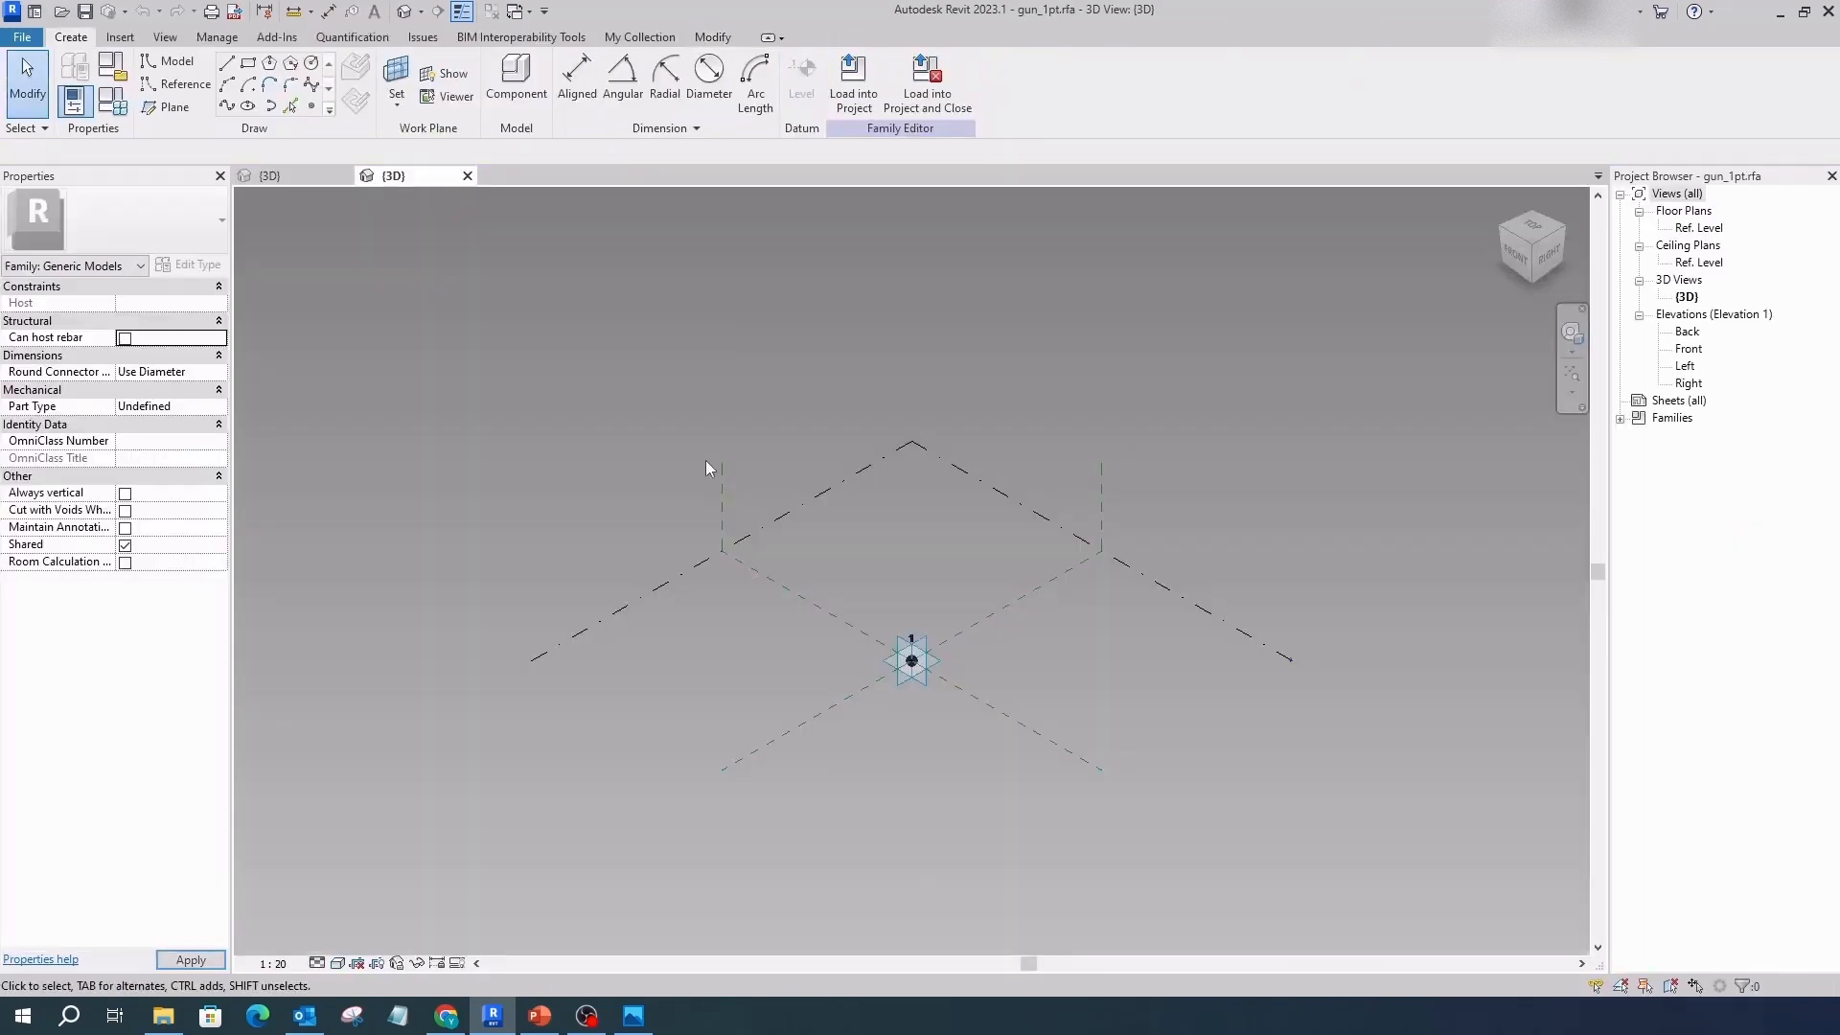
Switch the gun_1pt 3D view to wireframe and examine the adaptive point at the base of the grip.
{"action": "scroll", "coordinate": [721, 391], "scroll_direction": "up", "scroll_amount": 12}
{"action": "scroll", "coordinate": [652, 695], "scroll_direction": "down", "scroll_amount": 2}
{"action": "mouse_move", "coordinate": [659, 706]}
{"action": "middle_mouse_down", "text": "shift"}
{"action": "mouse_move", "coordinate": [671, 740]}
{"action": "mouse_move", "coordinate": [683, 717]}
{"action": "middle_mouse_up", "text": "shift"}
{"action": "left_click", "coordinate": [357, 963]}
{"action": "left_click", "coordinate": [383, 860]}
{"action": "scroll", "coordinate": [928, 266], "scroll_direction": "up", "scroll_amount": 5}
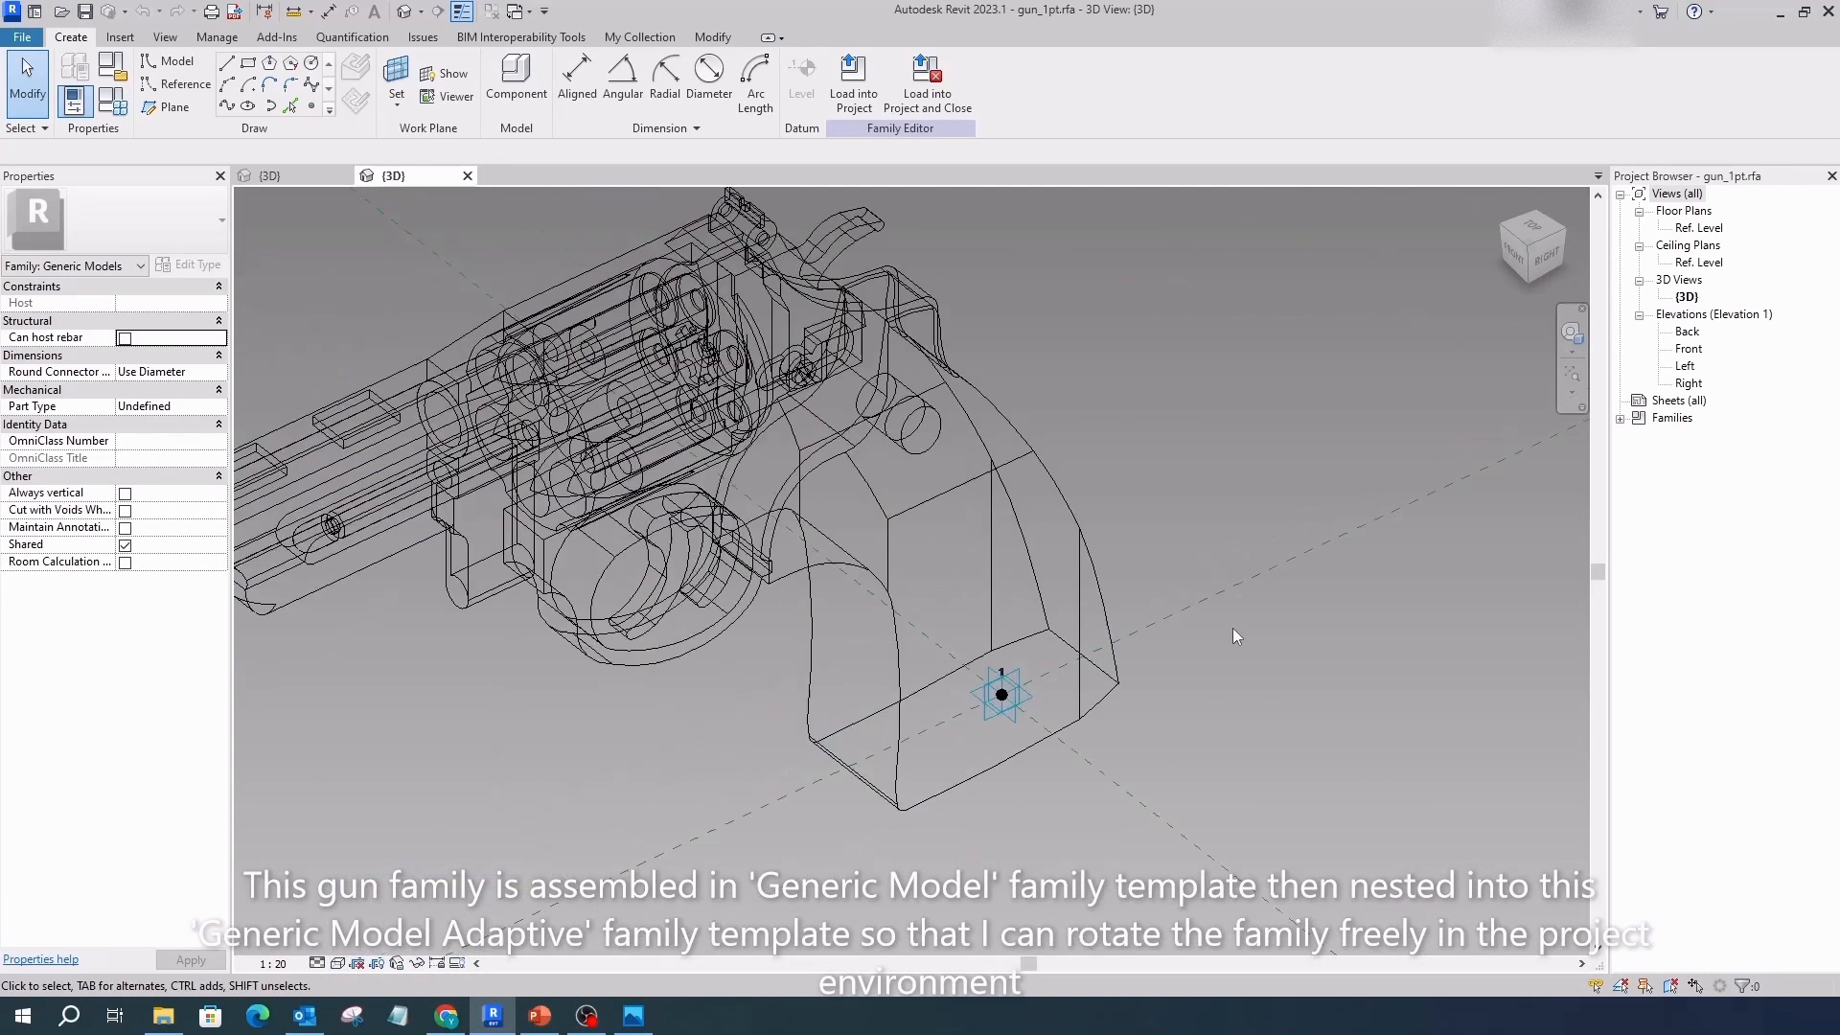
Set the gun_1pt 3D view to a shaded visual style and review the family's type parameters.
{"action": "scroll", "coordinate": [1217, 632], "scroll_direction": "down", "scroll_amount": 5}
{"action": "left_click", "coordinate": [338, 966]}
{"action": "left_click", "coordinate": [368, 897]}
{"action": "left_click", "coordinate": [113, 102]}
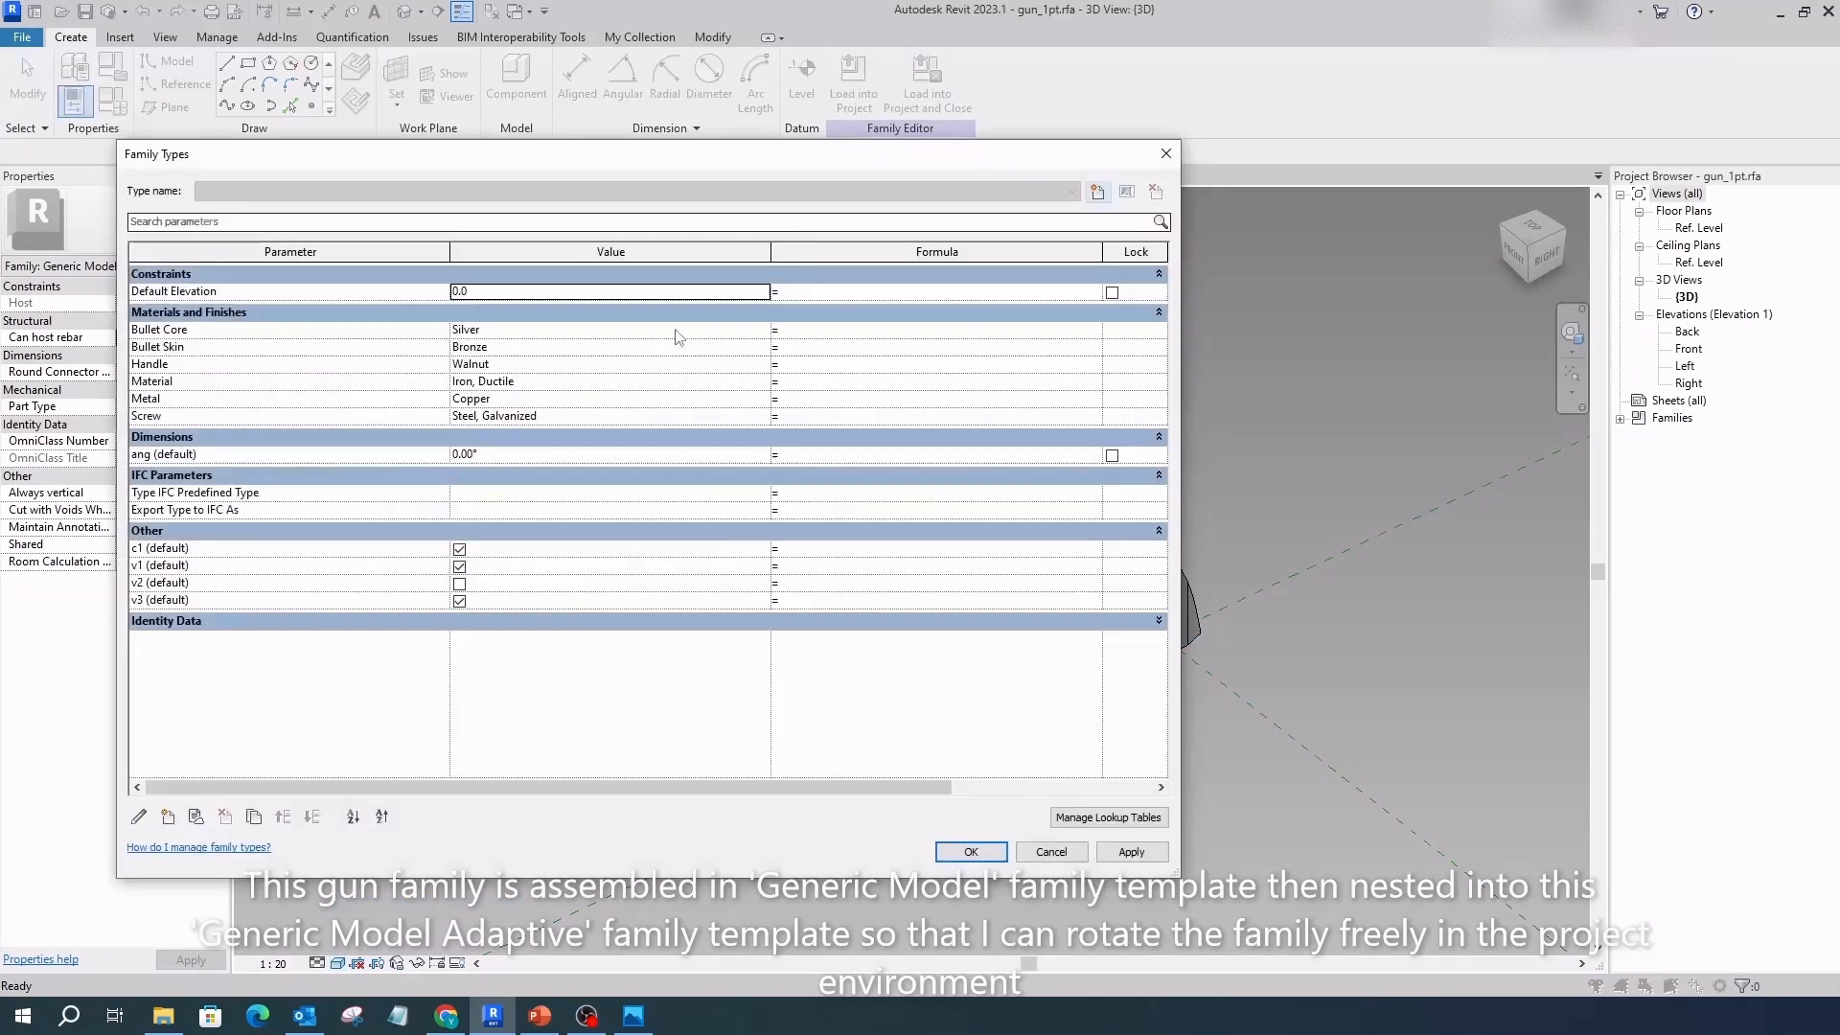
{"action": "left_click", "coordinate": [1168, 153]}
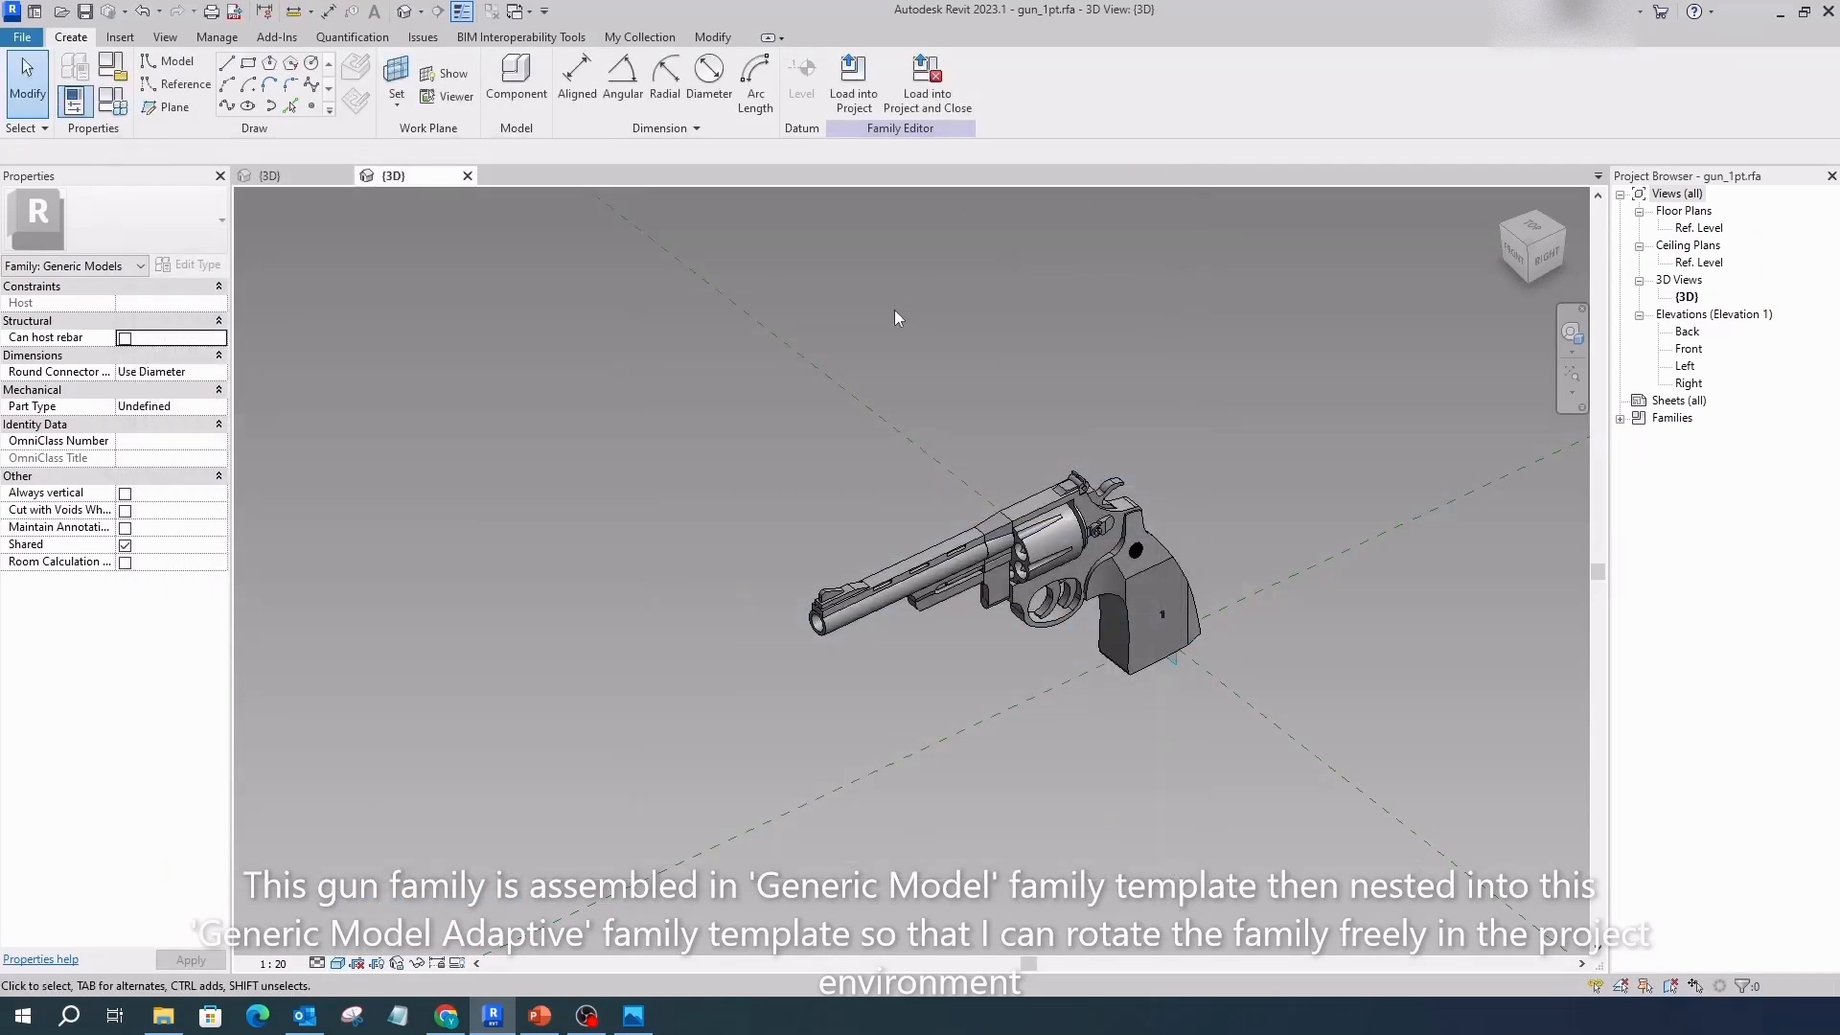
Open the gun family nested in gun_1pt for editing and view the revolver from the side.
{"action": "left_click", "coordinate": [1103, 565]}
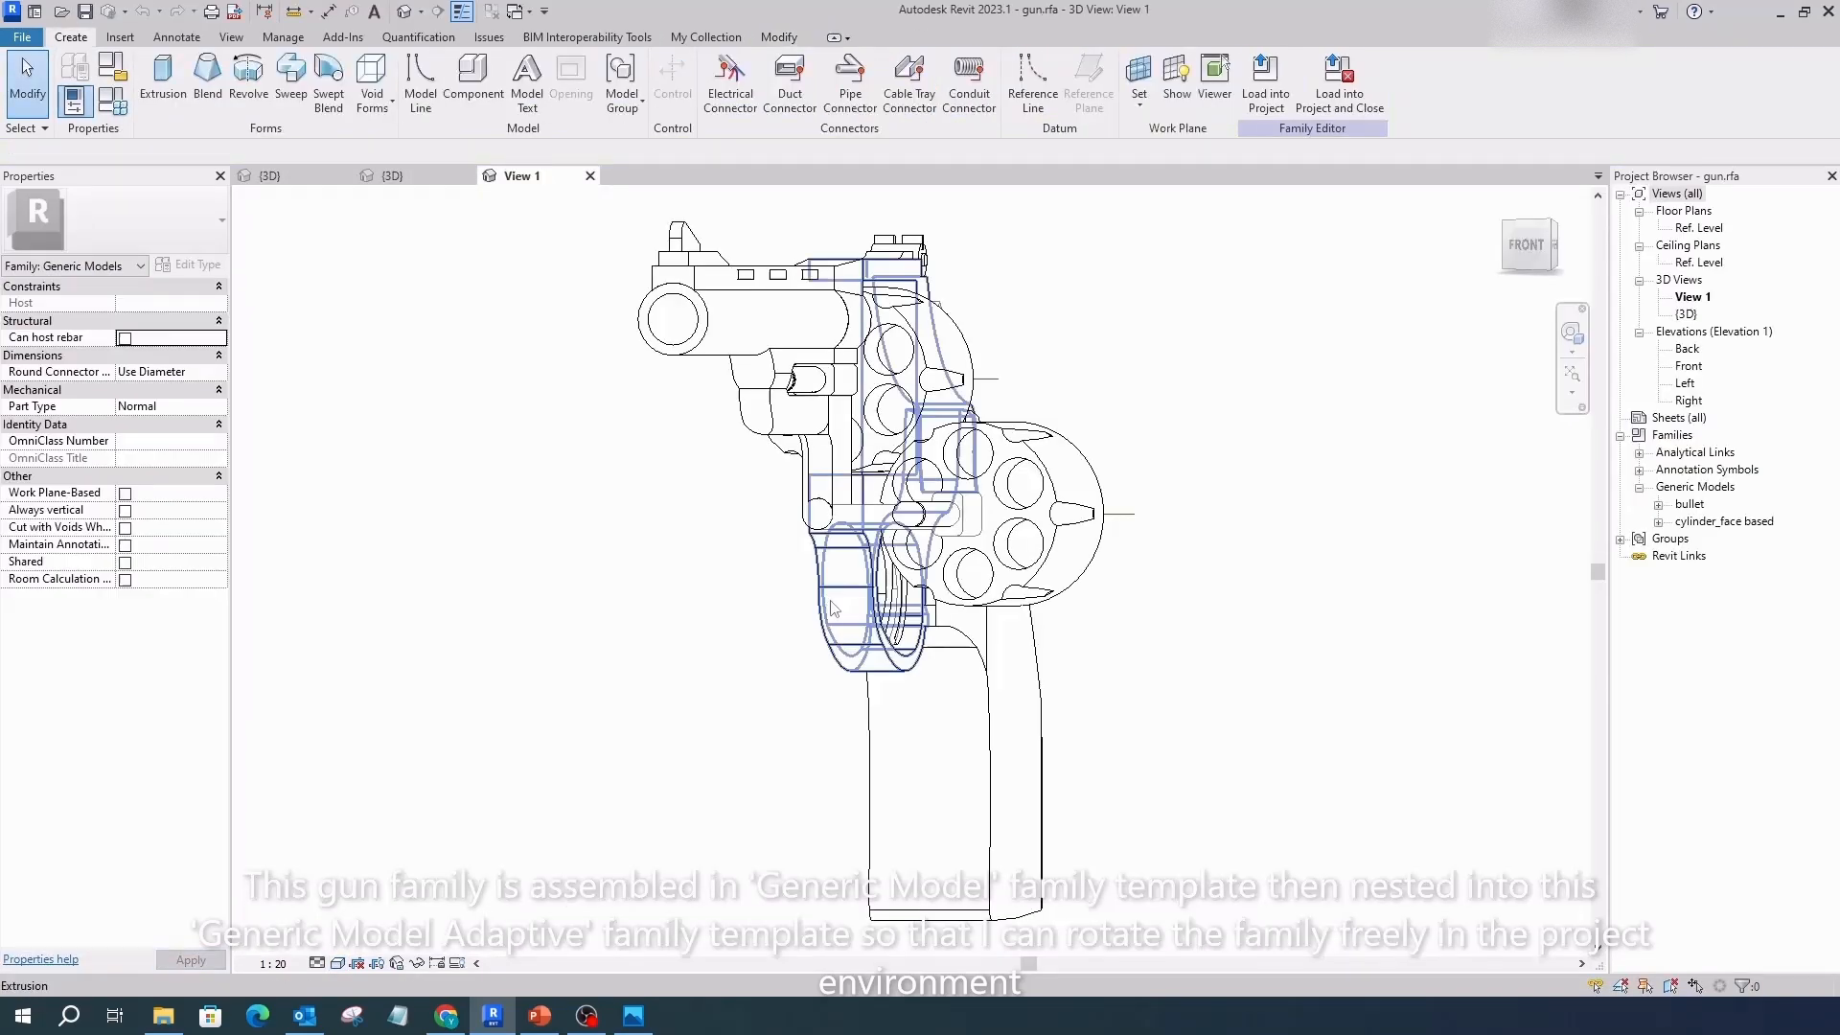
{"action": "middle_click_drag", "start_coordinate": [834, 610], "coordinate": [671, 714], "text": "shift"}
{"action": "scroll", "coordinate": [1167, 528], "scroll_direction": "up", "scroll_amount": 3}
Examine the barrel and frame geometries modeled directly in the gun family.
{"action": "left_click", "coordinate": [1116, 523]}
{"action": "scroll", "coordinate": [1117, 523], "scroll_direction": "down", "scroll_amount": 3}
{"action": "middle_click_drag", "start_coordinate": [1102, 536], "coordinate": [1035, 566], "text": "shift"}
{"action": "left_click", "coordinate": [1035, 523]}
{"action": "left_click", "coordinate": [815, 374]}
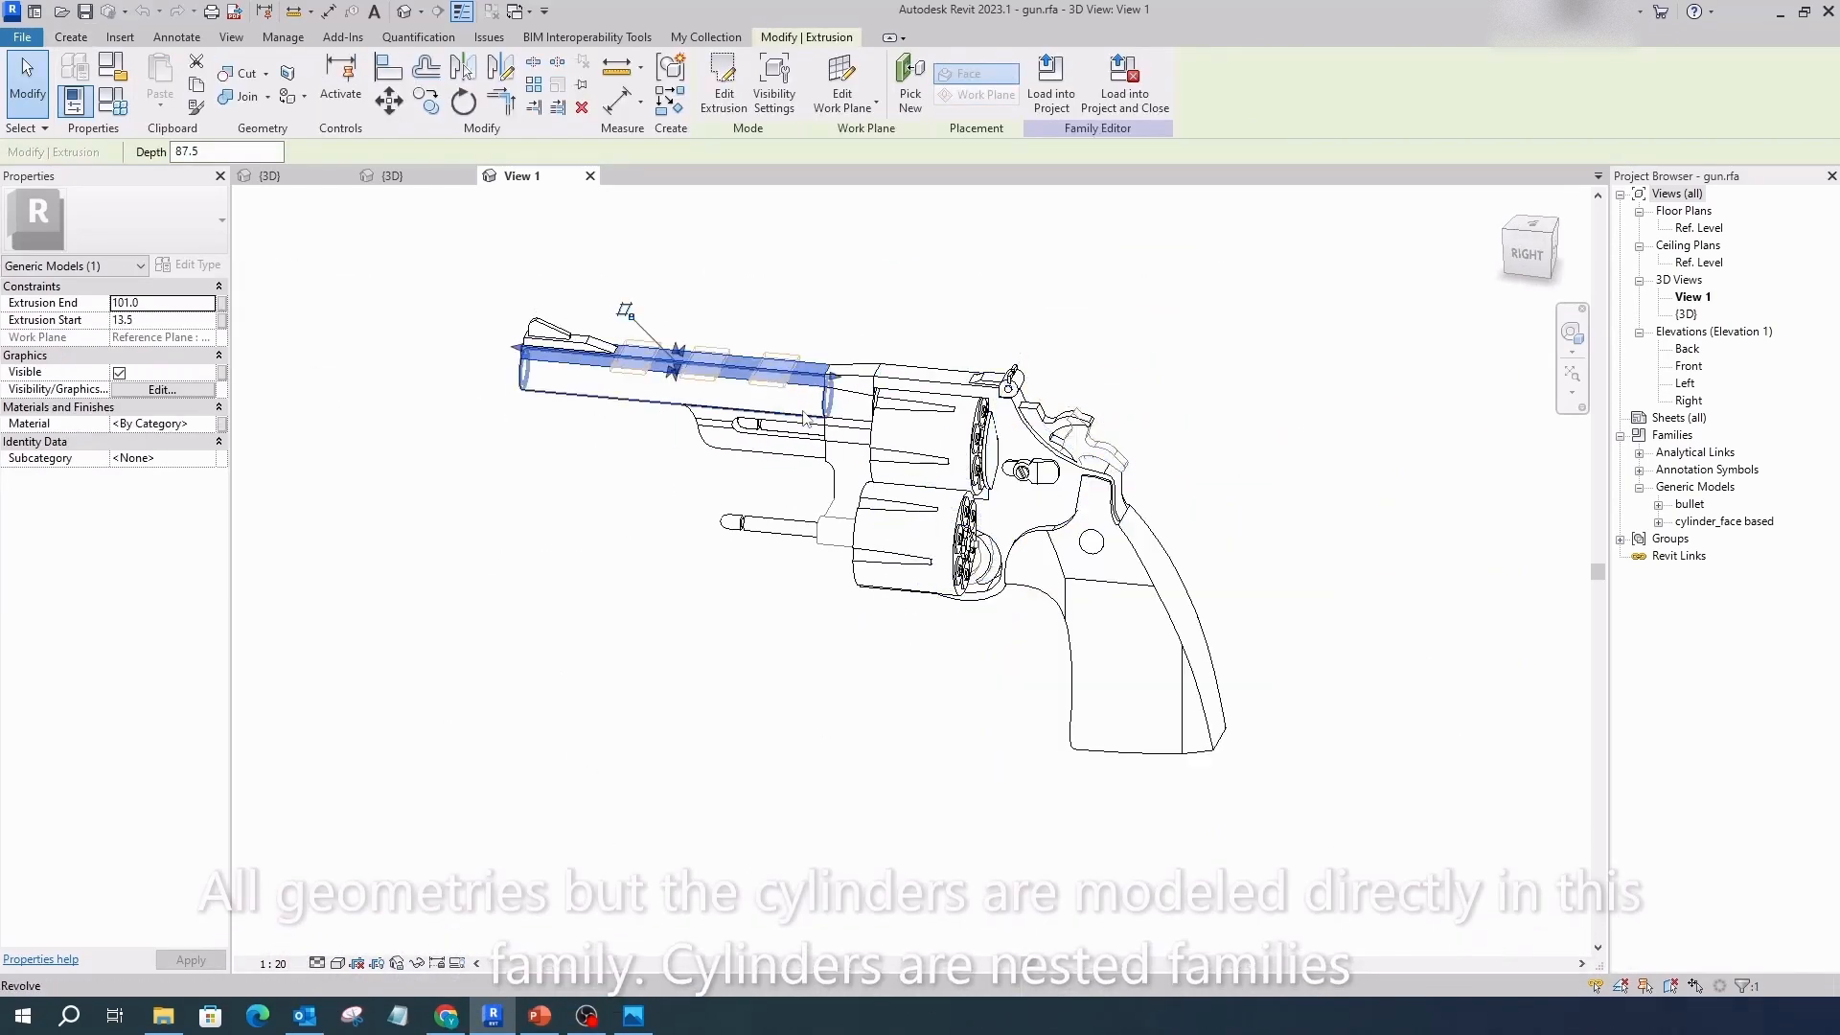
{"action": "left_click", "coordinate": [818, 394]}
{"action": "left_click", "coordinate": [805, 487]}
Open the nested cylinder_face based family of the swung-out cylinder for editing.
{"action": "scroll", "coordinate": [862, 484], "scroll_direction": "up", "scroll_amount": 2}
{"action": "left_click", "coordinate": [905, 580]}
{"action": "scroll", "coordinate": [959, 680], "scroll_direction": "down", "scroll_amount": 1}
{"action": "middle_click_drag", "start_coordinate": [984, 726], "coordinate": [770, 91], "text": "shift"}
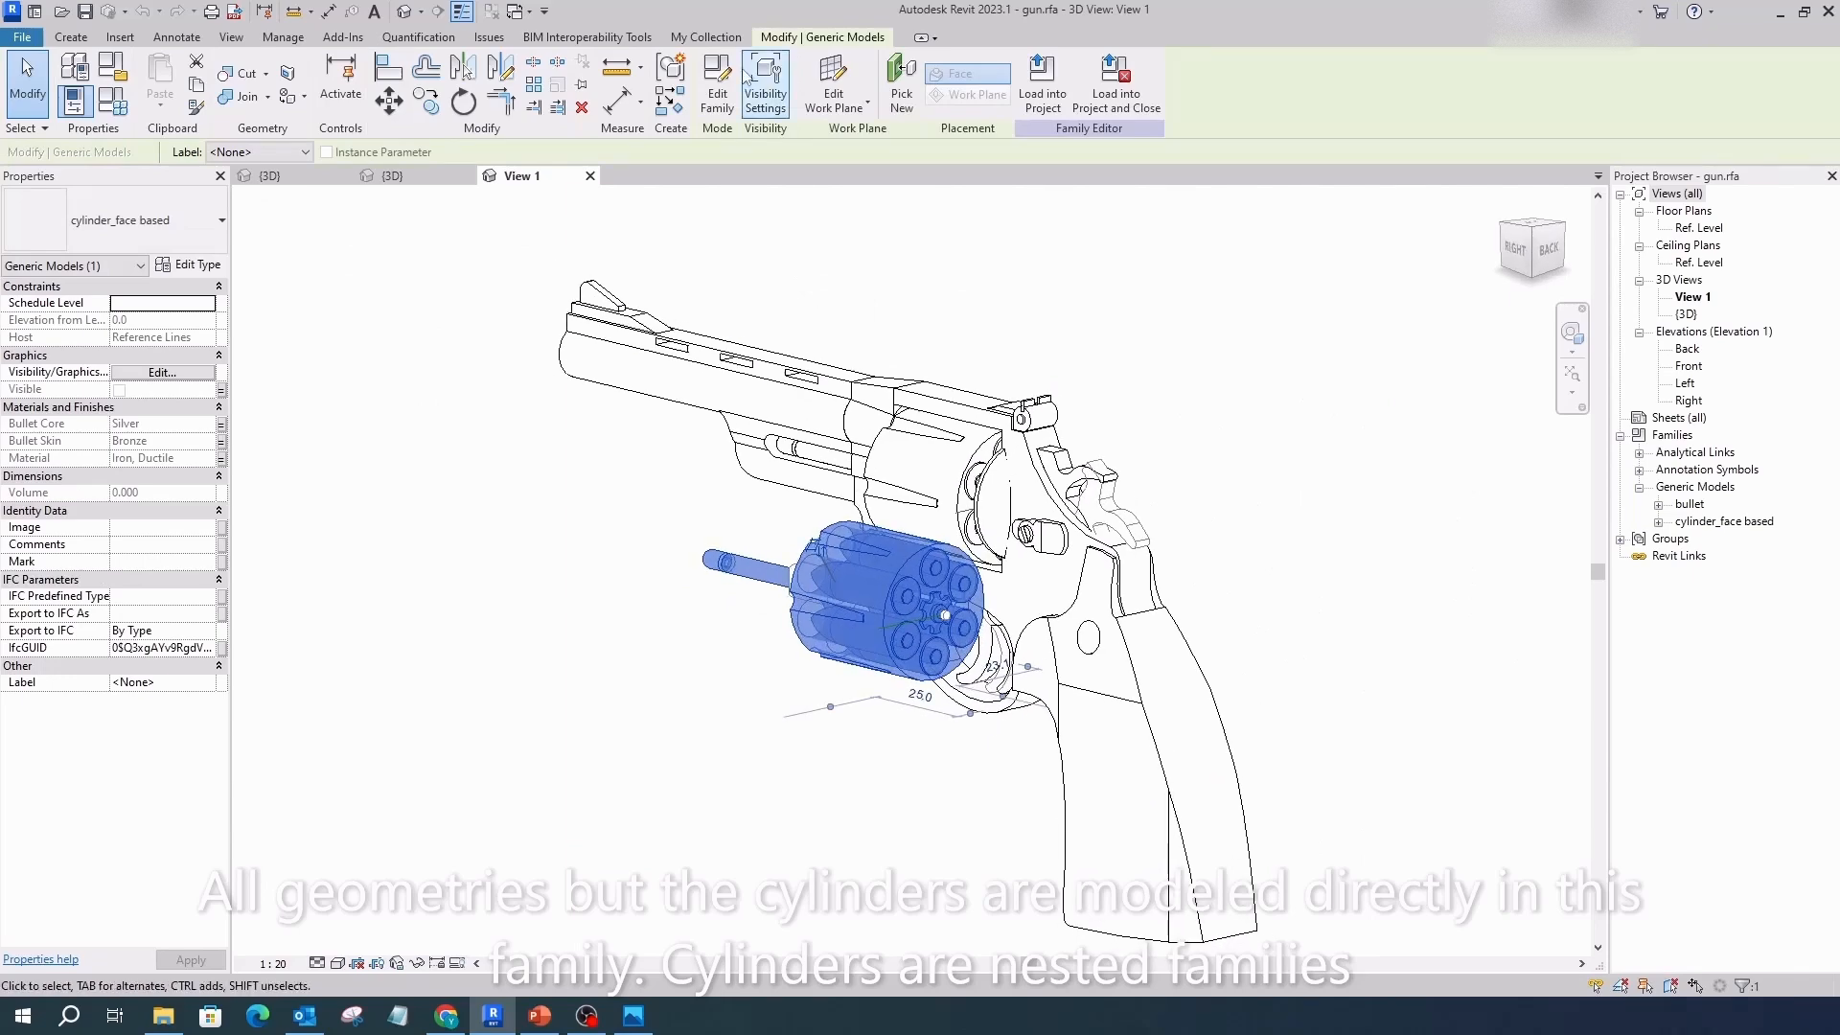
{"action": "scroll", "coordinate": [870, 554], "scroll_direction": "up", "scroll_amount": 3}
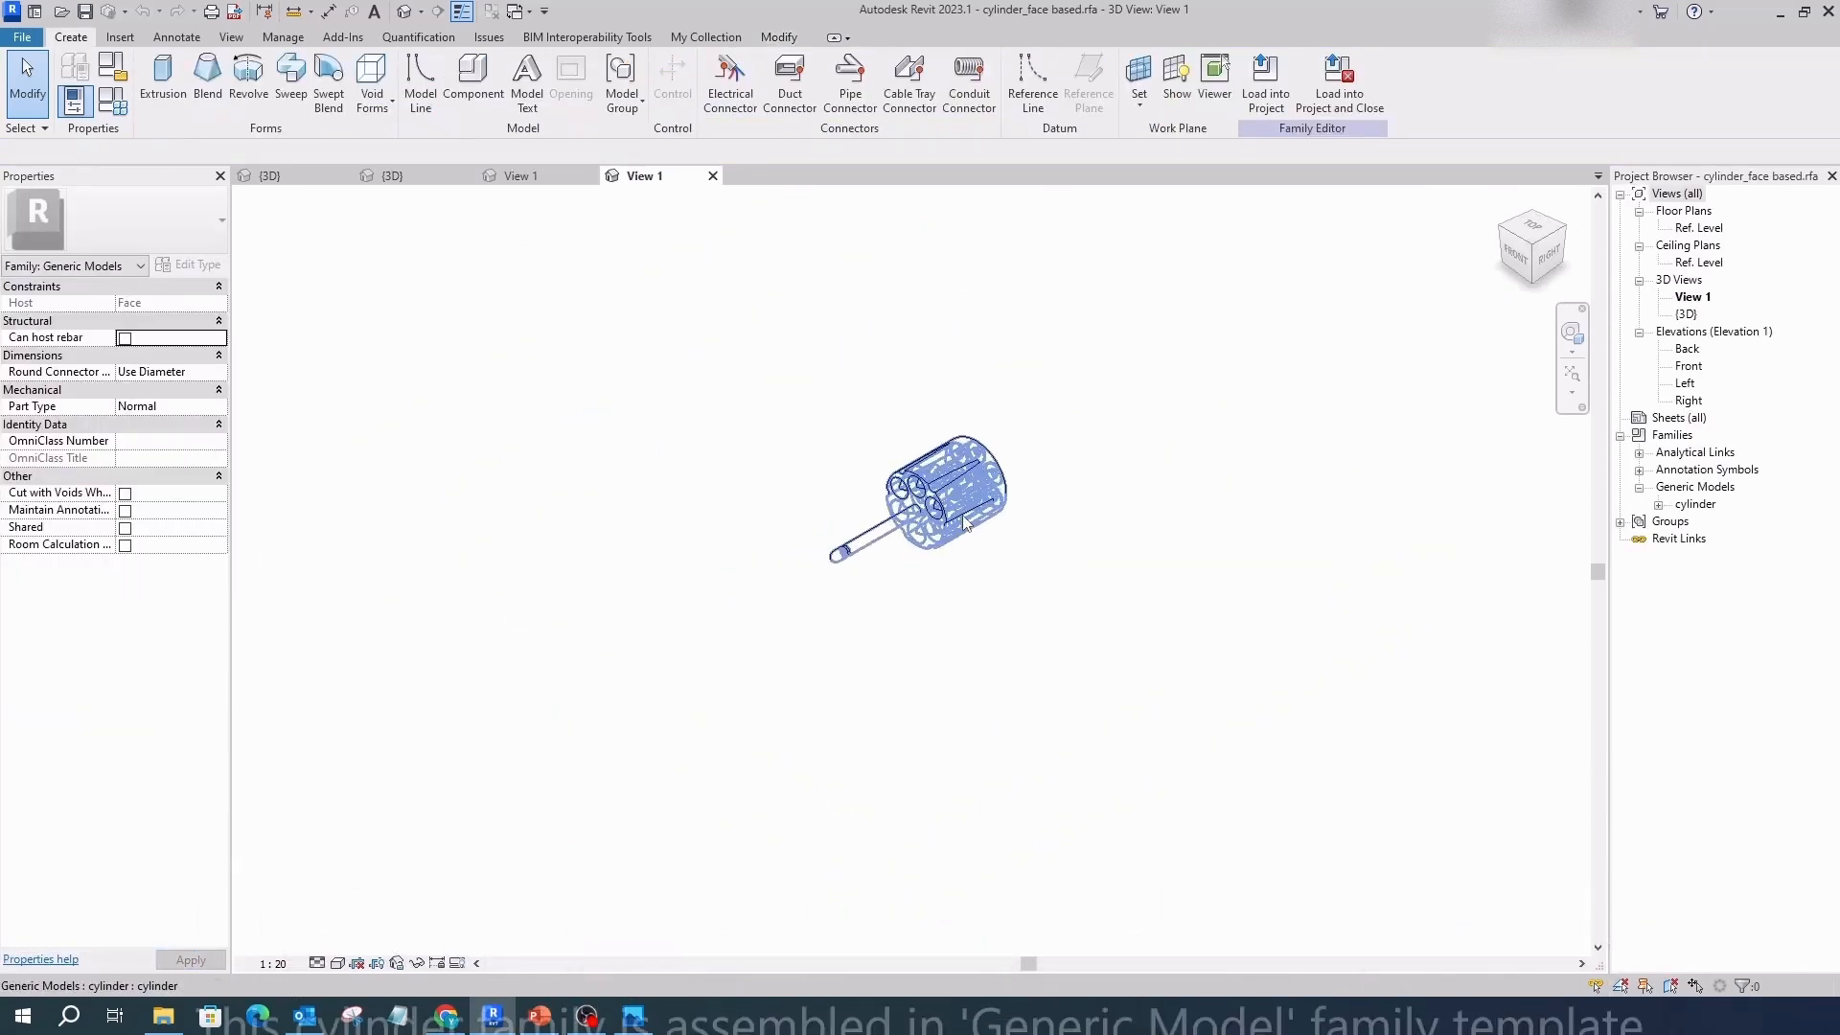
Open the cylinder family nested in the face-based family for editing and view its bullet end.
{"action": "left_click", "coordinate": [965, 522]}
{"action": "scroll", "coordinate": [661, 537], "scroll_direction": "down", "scroll_amount": 5}
{"action": "scroll", "coordinate": [646, 566], "scroll_direction": "down", "scroll_amount": 3}
{"action": "left_click", "coordinate": [721, 595]}
{"action": "middle_click_drag", "start_coordinate": [721, 596], "coordinate": [547, 578], "text": "shift"}
{"action": "left_click", "coordinate": [633, 383]}
{"action": "scroll", "coordinate": [633, 384], "scroll_direction": "down", "scroll_amount": 2}
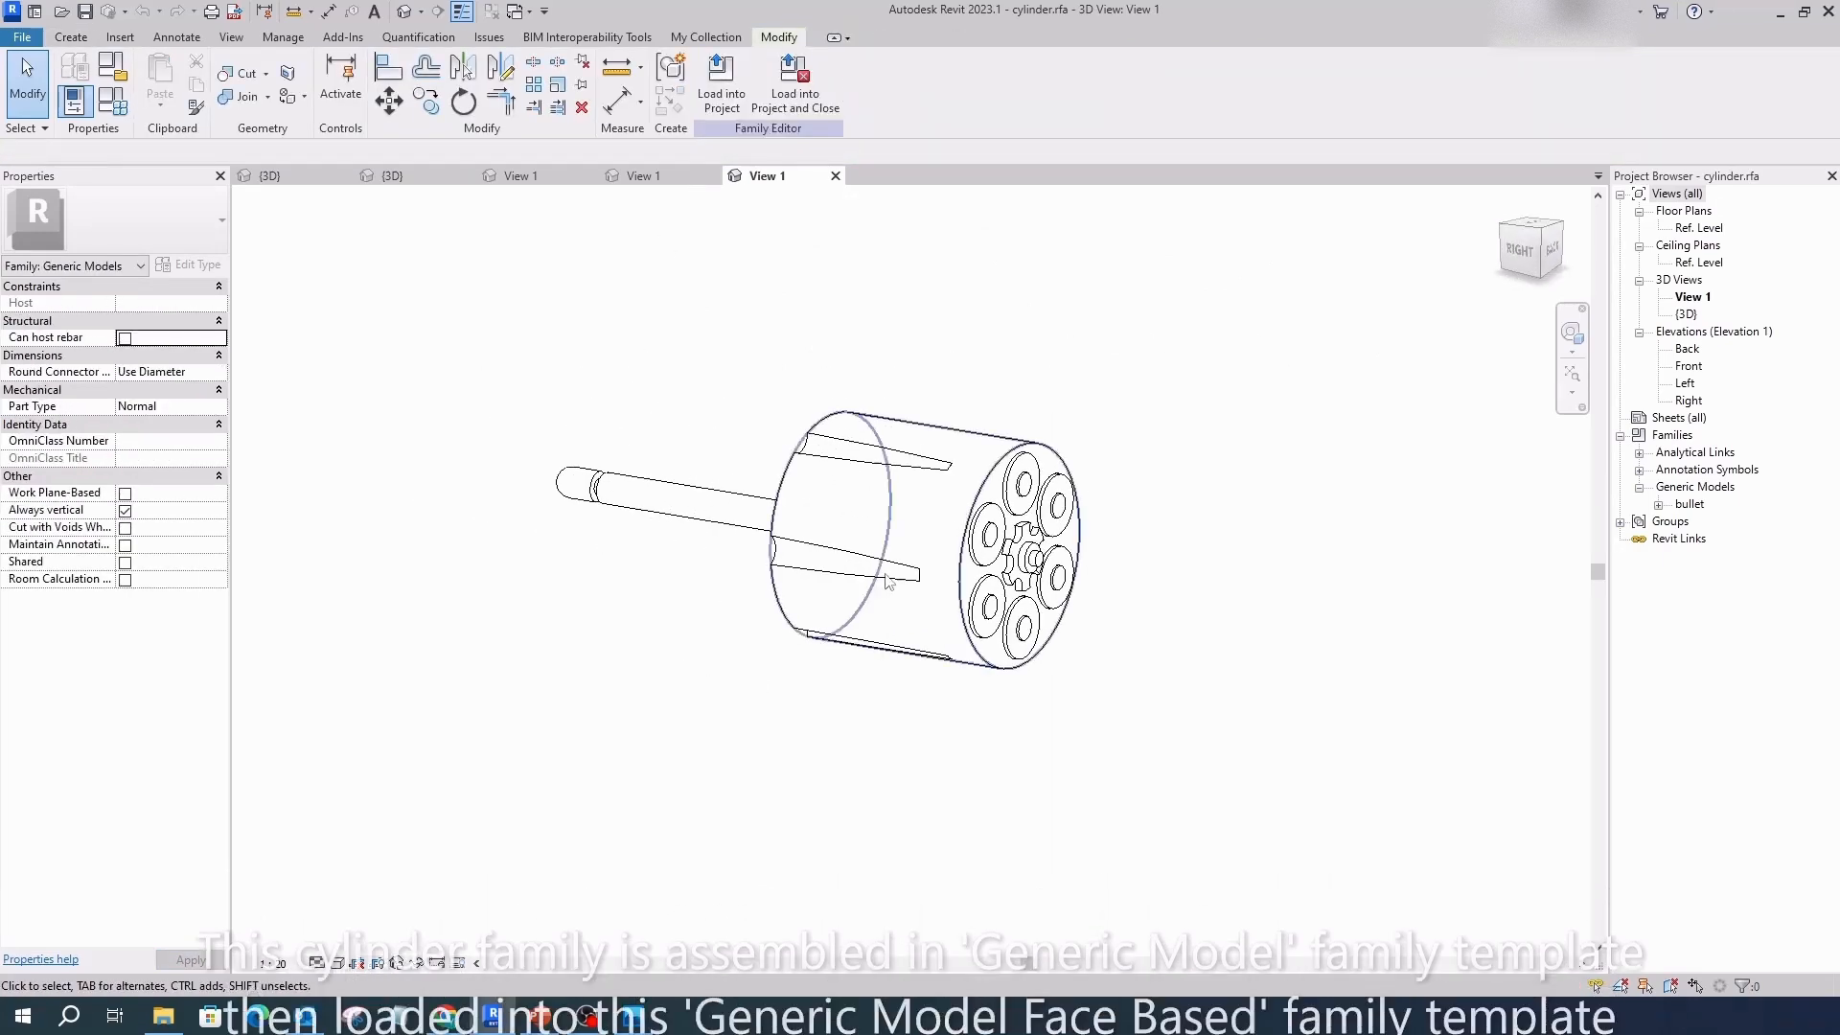
Select the star-shaped extrusion at the cylinder's rear, and open the family of a nested bullet beside it for editing.
{"action": "scroll", "coordinate": [910, 562], "scroll_direction": "up", "scroll_amount": 2}
{"action": "left_click", "coordinate": [1083, 551]}
{"action": "scroll", "coordinate": [1254, 546], "scroll_direction": "up", "scroll_amount": 2}
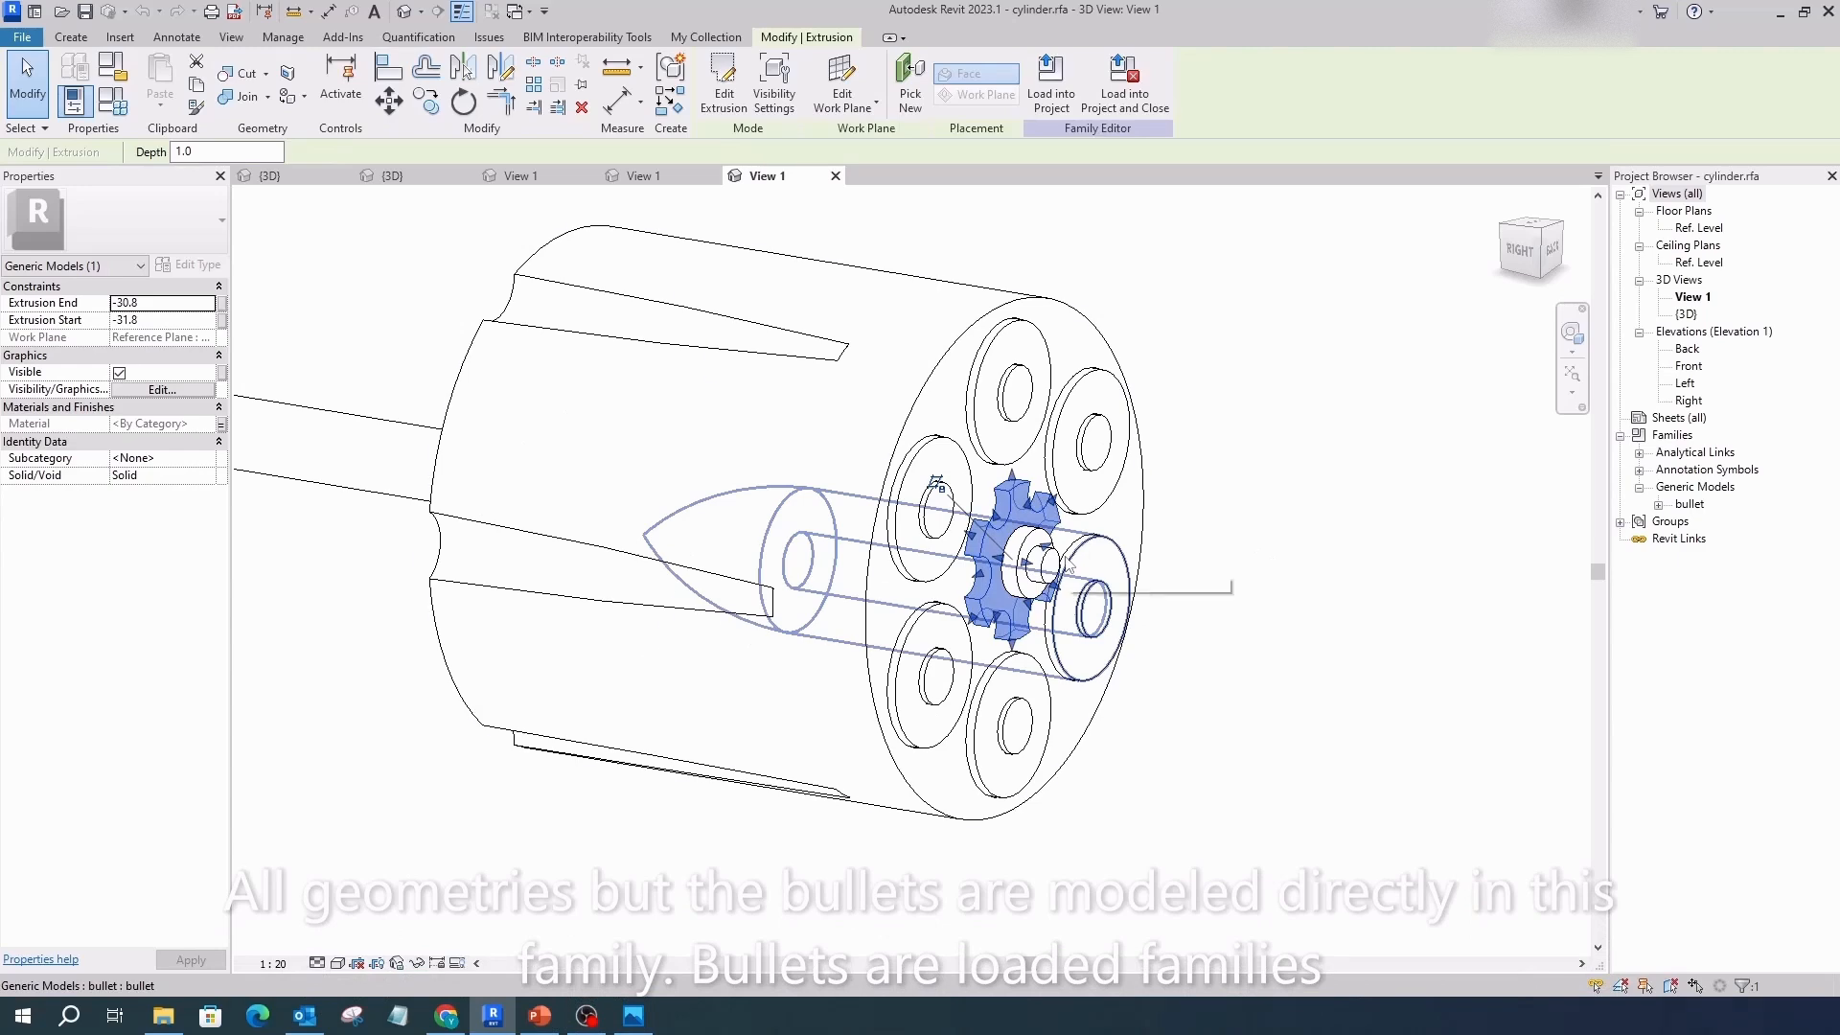
{"action": "left_click", "coordinate": [1127, 614]}
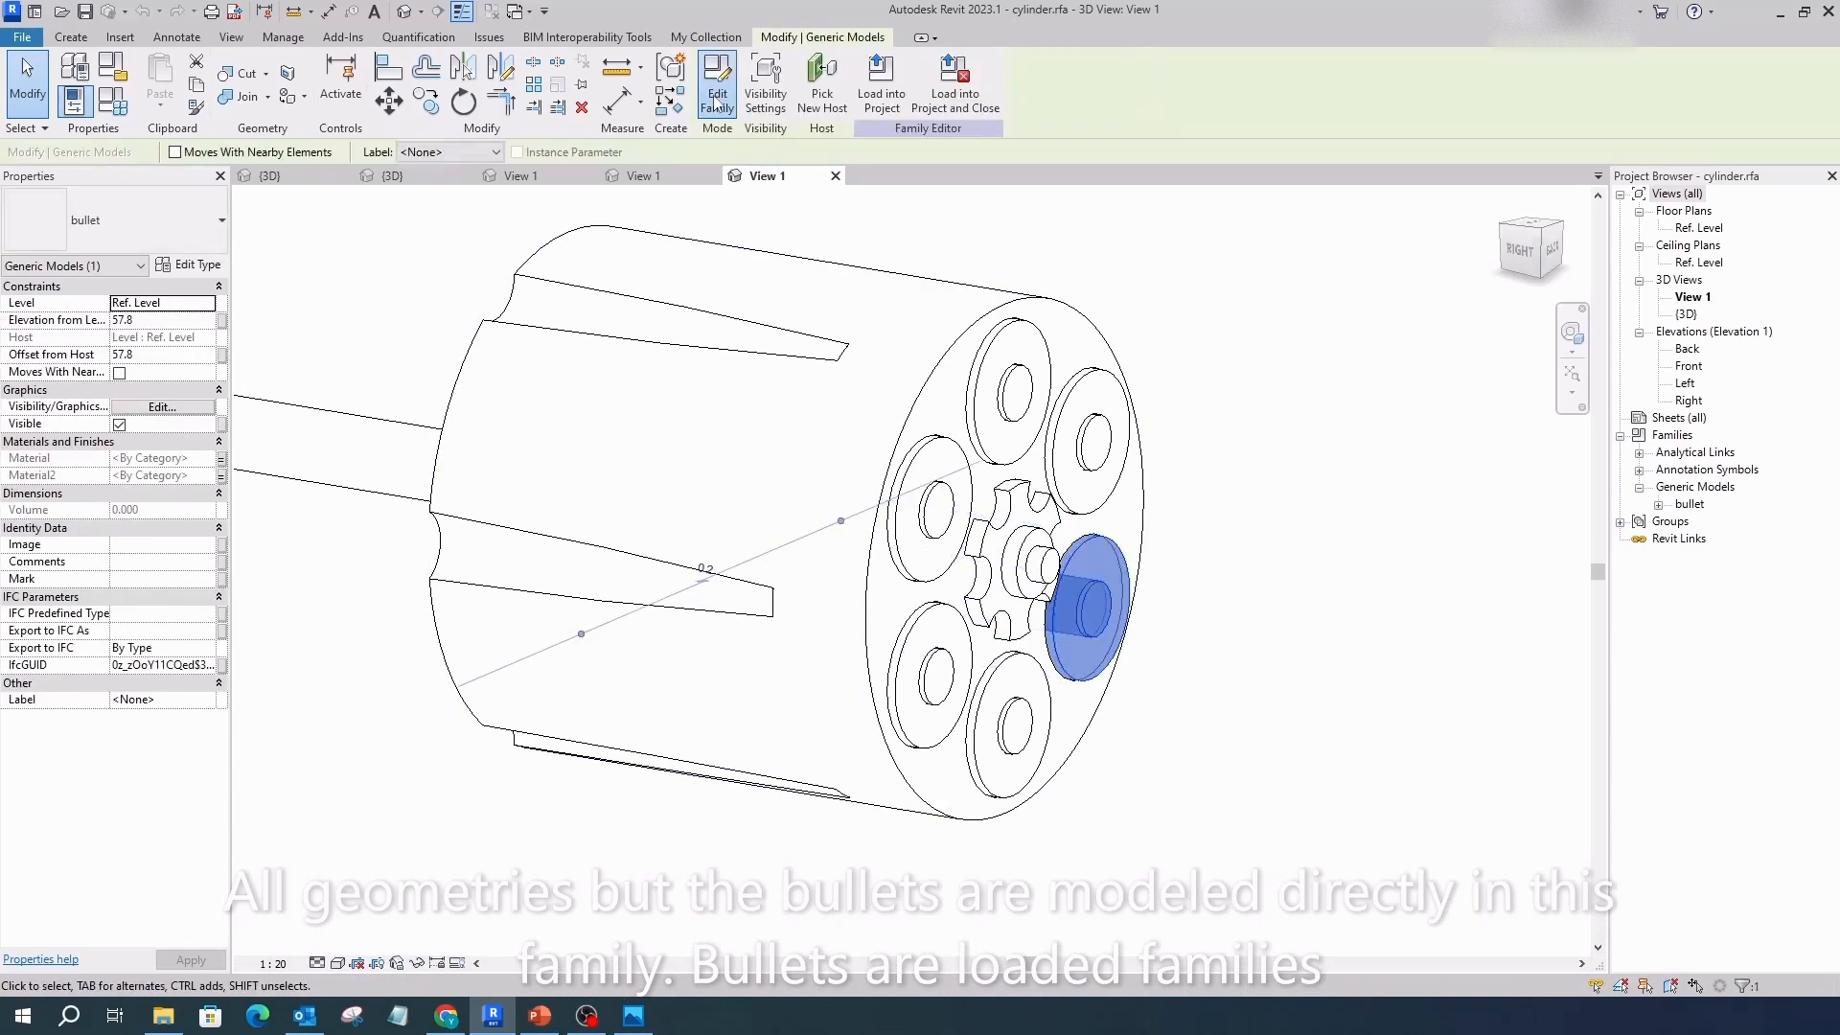
{"action": "left_click", "coordinate": [717, 100]}
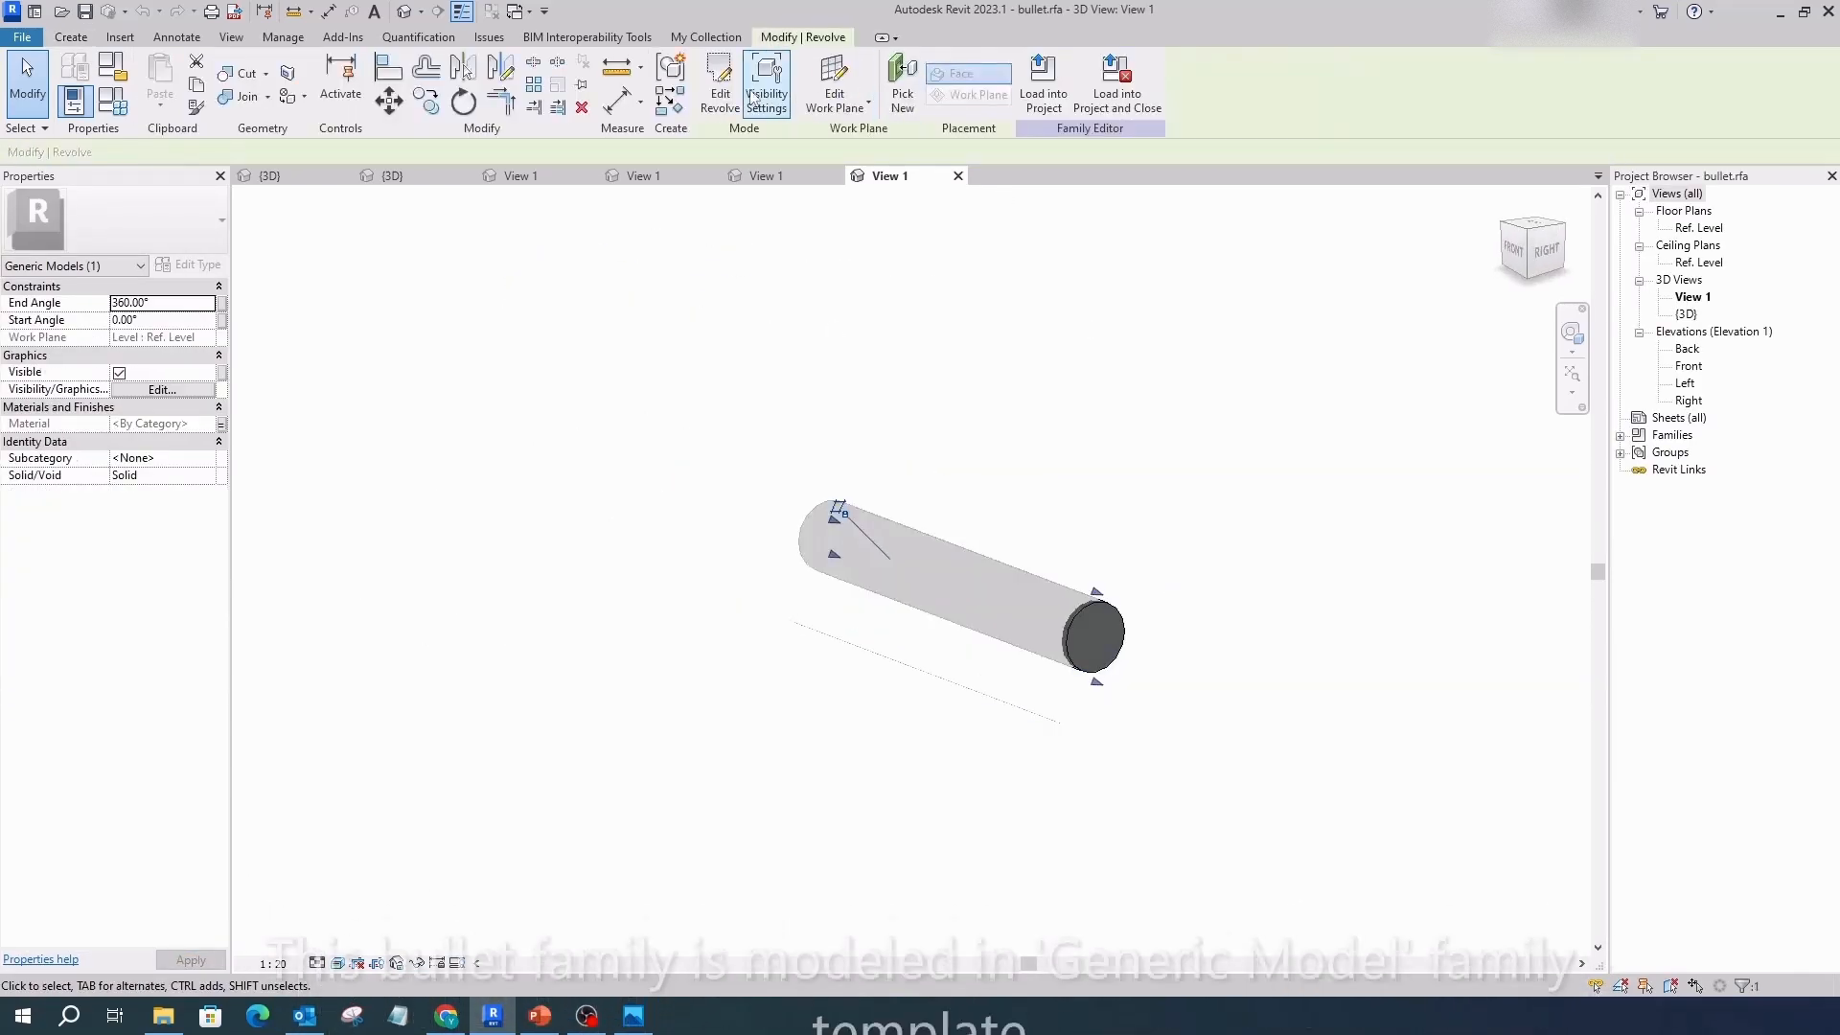
Examine the revolved solids that form the bullet from the side, and close the bullet family.
{"action": "left_click", "coordinate": [719, 93]}
{"action": "mouse_move", "coordinate": [1240, 571]}
{"action": "middle_mouse_down", "text": "shift"}
{"action": "mouse_move", "coordinate": [1386, 617]}
{"action": "mouse_move", "coordinate": [1272, 630]}
{"action": "middle_mouse_up", "text": "shift"}
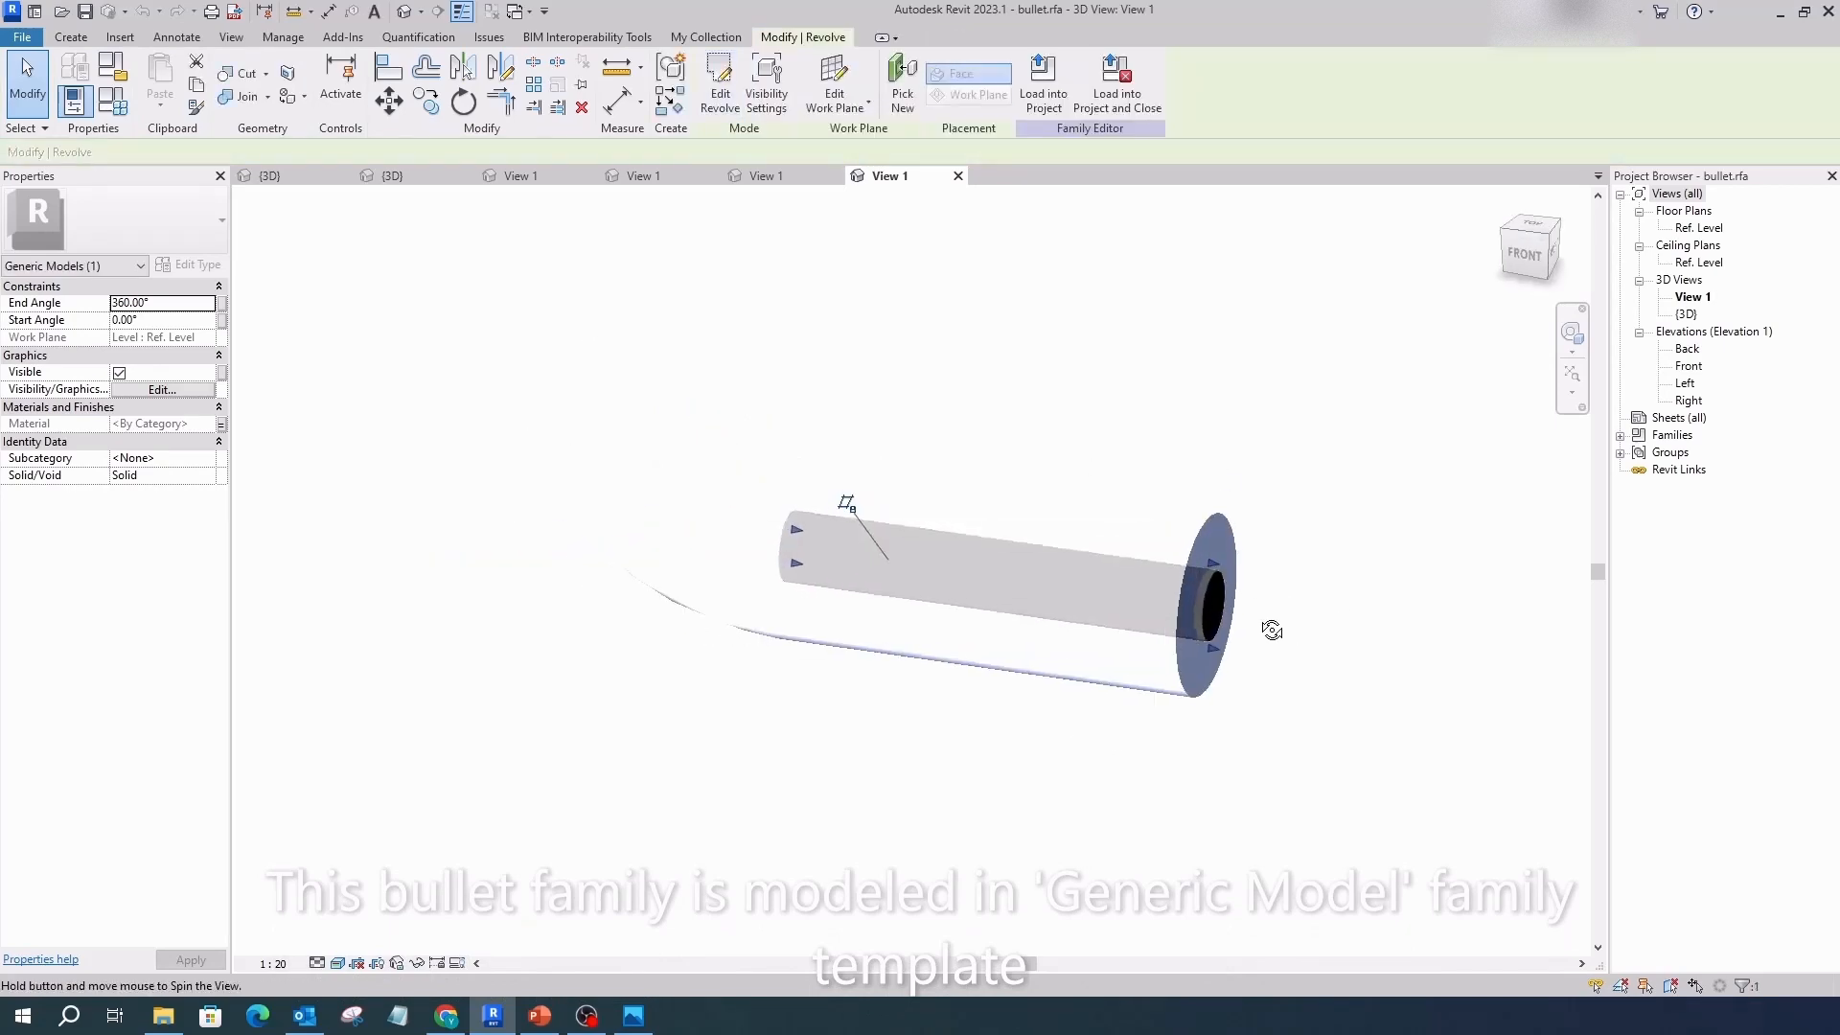
{"action": "key", "text": "Escape"}
{"action": "left_click", "coordinate": [958, 175]}
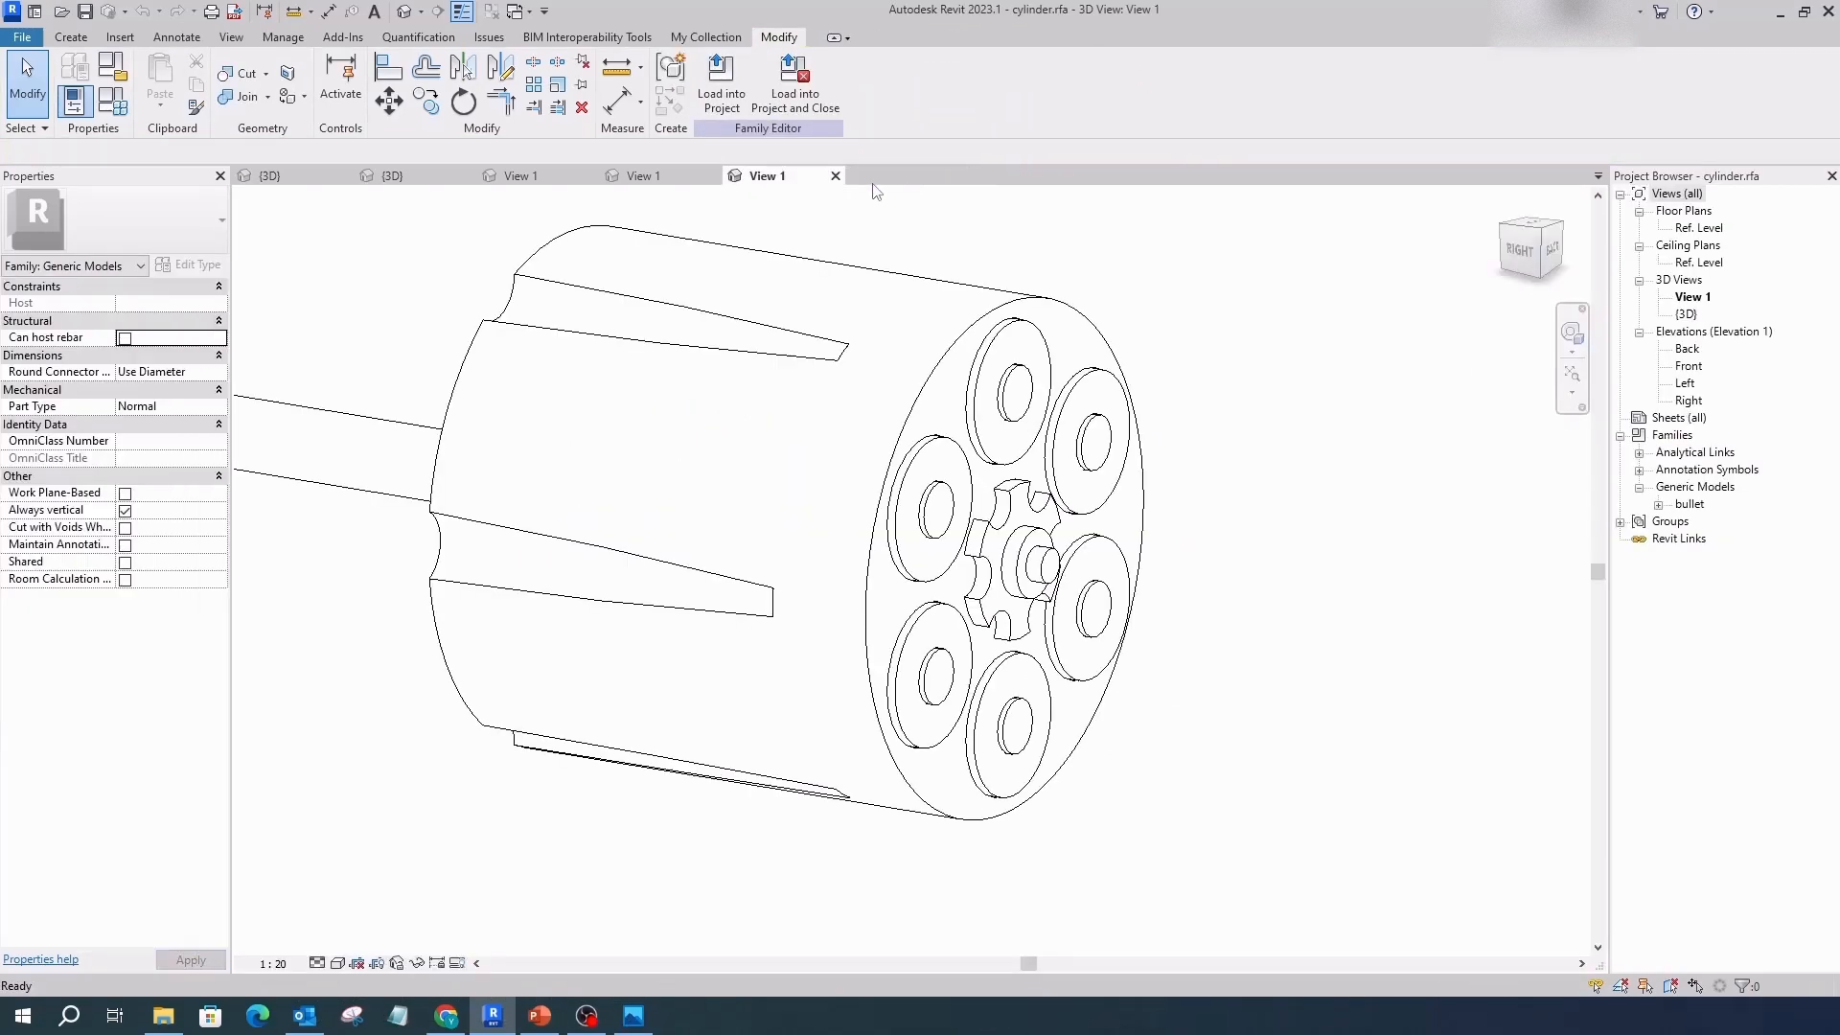
Close the cylinder family and the cylinder_face based family without saving changes.
{"action": "left_click", "coordinate": [836, 175]}
{"action": "left_click", "coordinate": [709, 175]}
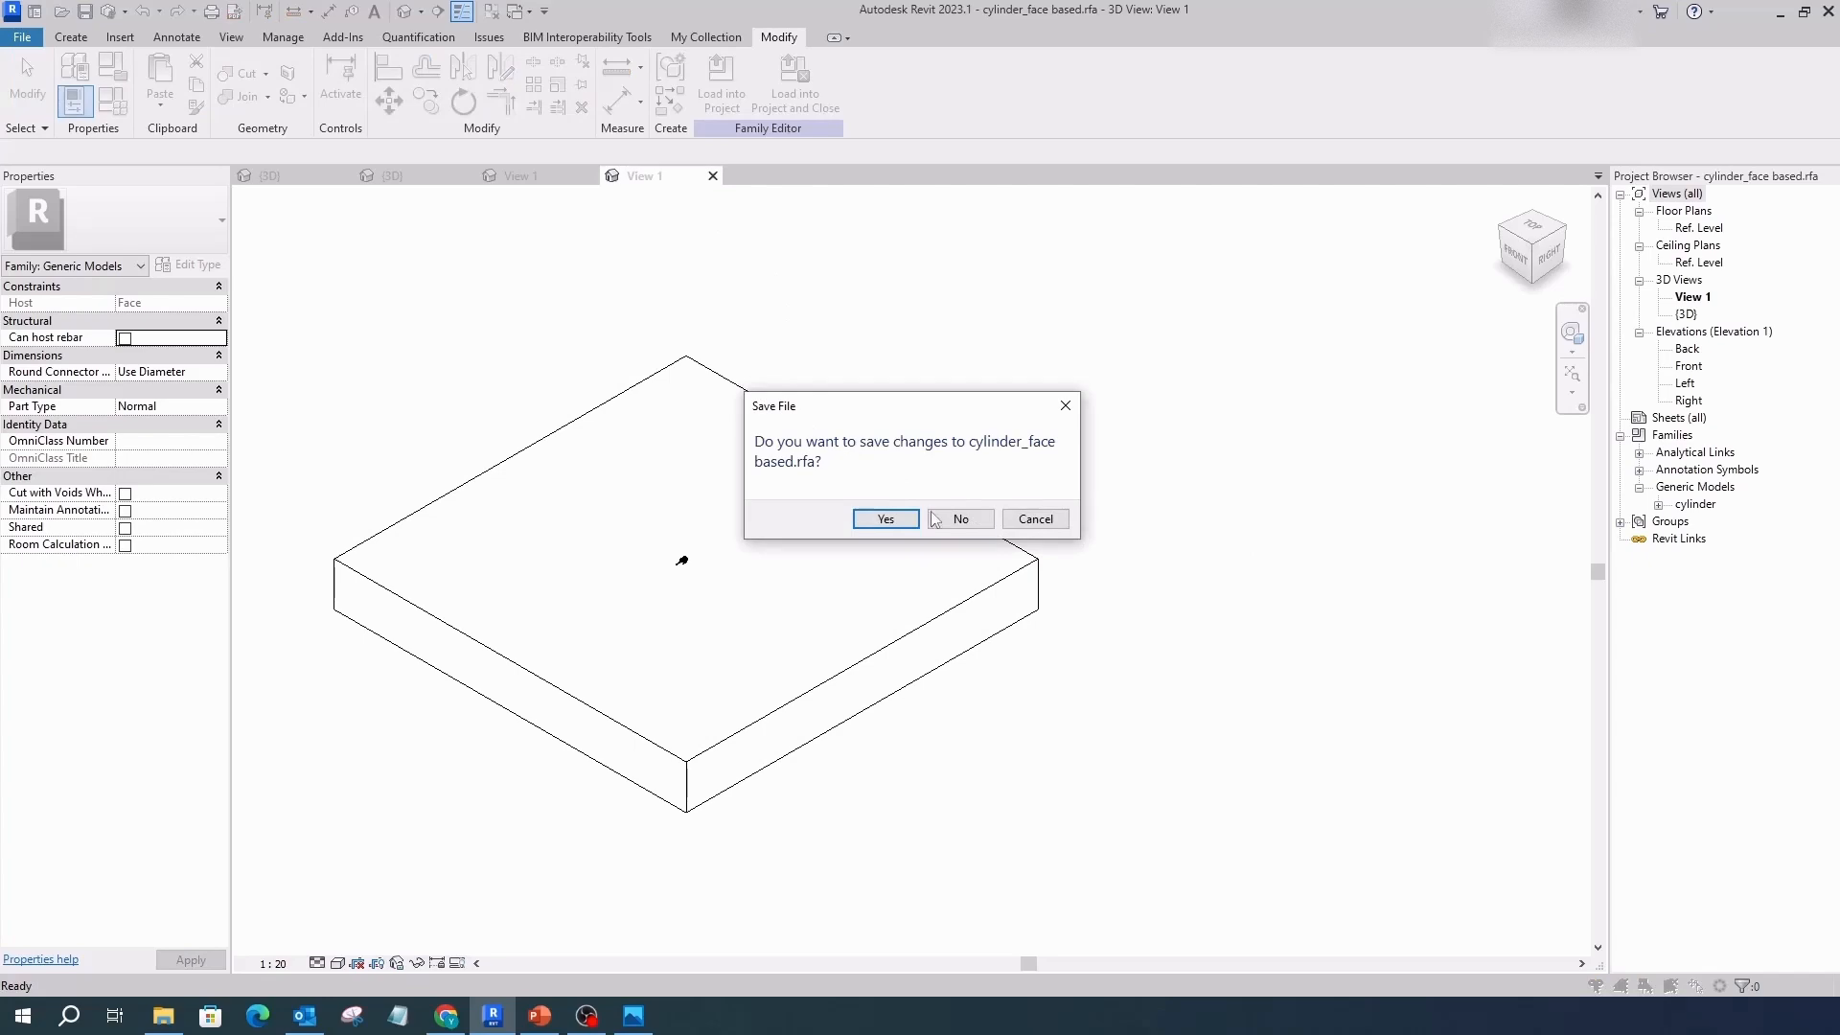
{"action": "left_click", "coordinate": [958, 519]}
Select the reference line that hosts the swung-out cylinder in the gun family and open the Front elevation.
{"action": "mouse_move", "coordinate": [1045, 743]}
{"action": "middle_mouse_down", "text": "shift"}
{"action": "mouse_move", "coordinate": [1090, 792]}
{"action": "mouse_move", "coordinate": [1050, 767]}
{"action": "middle_mouse_up", "text": "shift"}
{"action": "scroll", "coordinate": [880, 694], "scroll_direction": "up", "scroll_amount": 4}
{"action": "left_click", "coordinate": [810, 519]}
{"action": "middle_click_drag", "start_coordinate": [816, 680], "coordinate": [1016, 824], "text": "shift"}
{"action": "double_click", "coordinate": [1689, 366]}
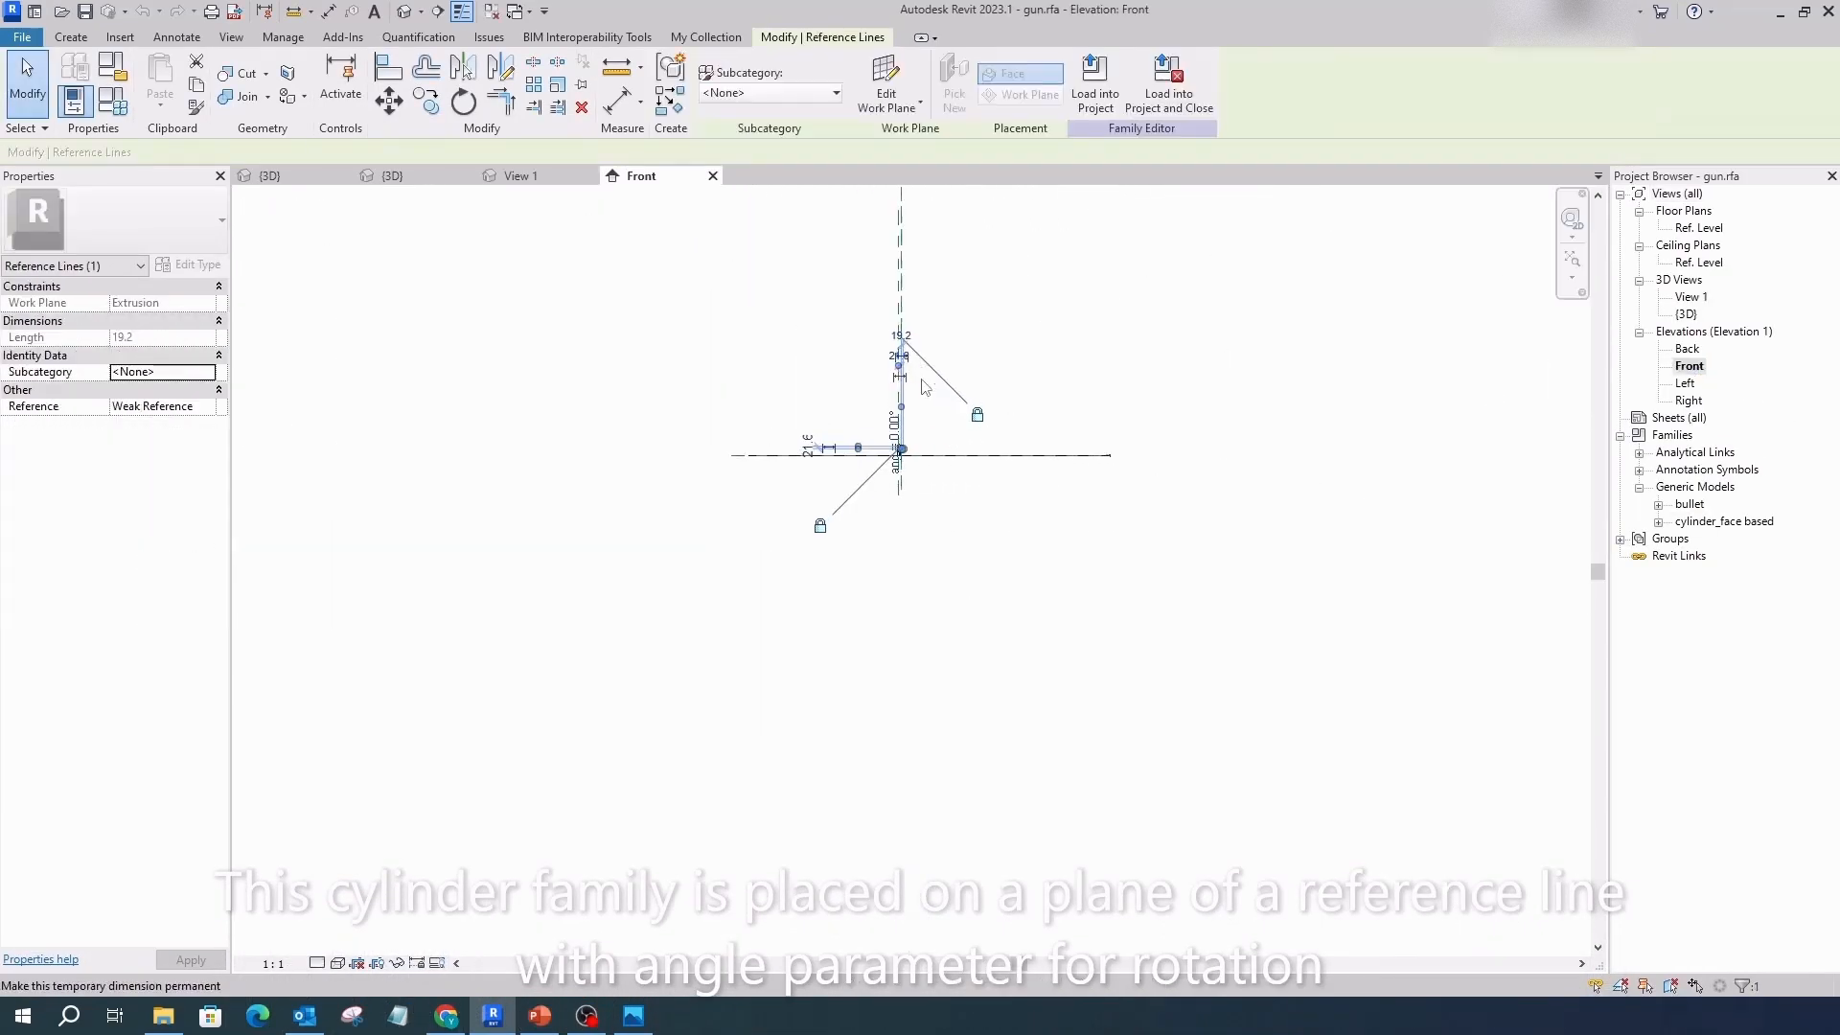
Set the gun family's ang parameter to 20 degrees to rotate the cylinders.
{"action": "scroll", "coordinate": [876, 556], "scroll_direction": "up", "scroll_amount": 10}
{"action": "scroll", "coordinate": [1044, 583], "scroll_direction": "up", "scroll_amount": 1}
{"action": "left_click", "coordinate": [1044, 583]}
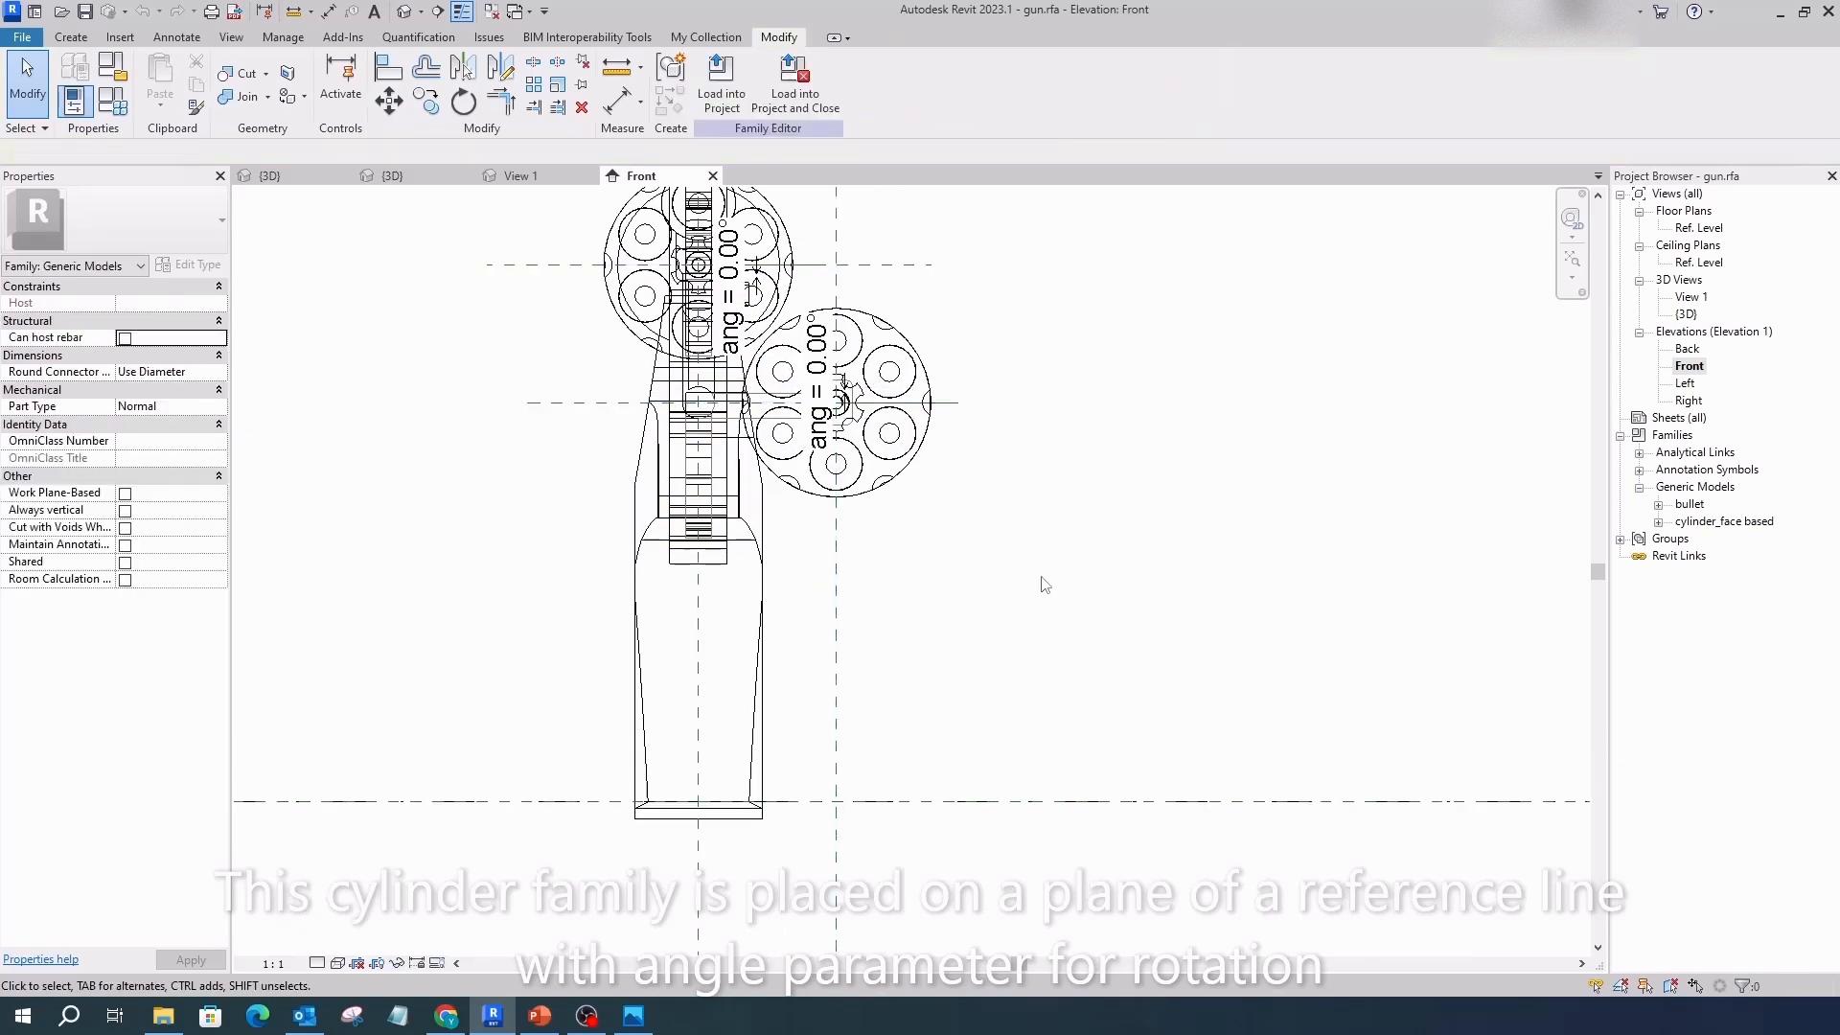
{"action": "scroll", "coordinate": [934, 302], "scroll_direction": "up", "scroll_amount": 5}
{"action": "left_click", "coordinate": [113, 102]}
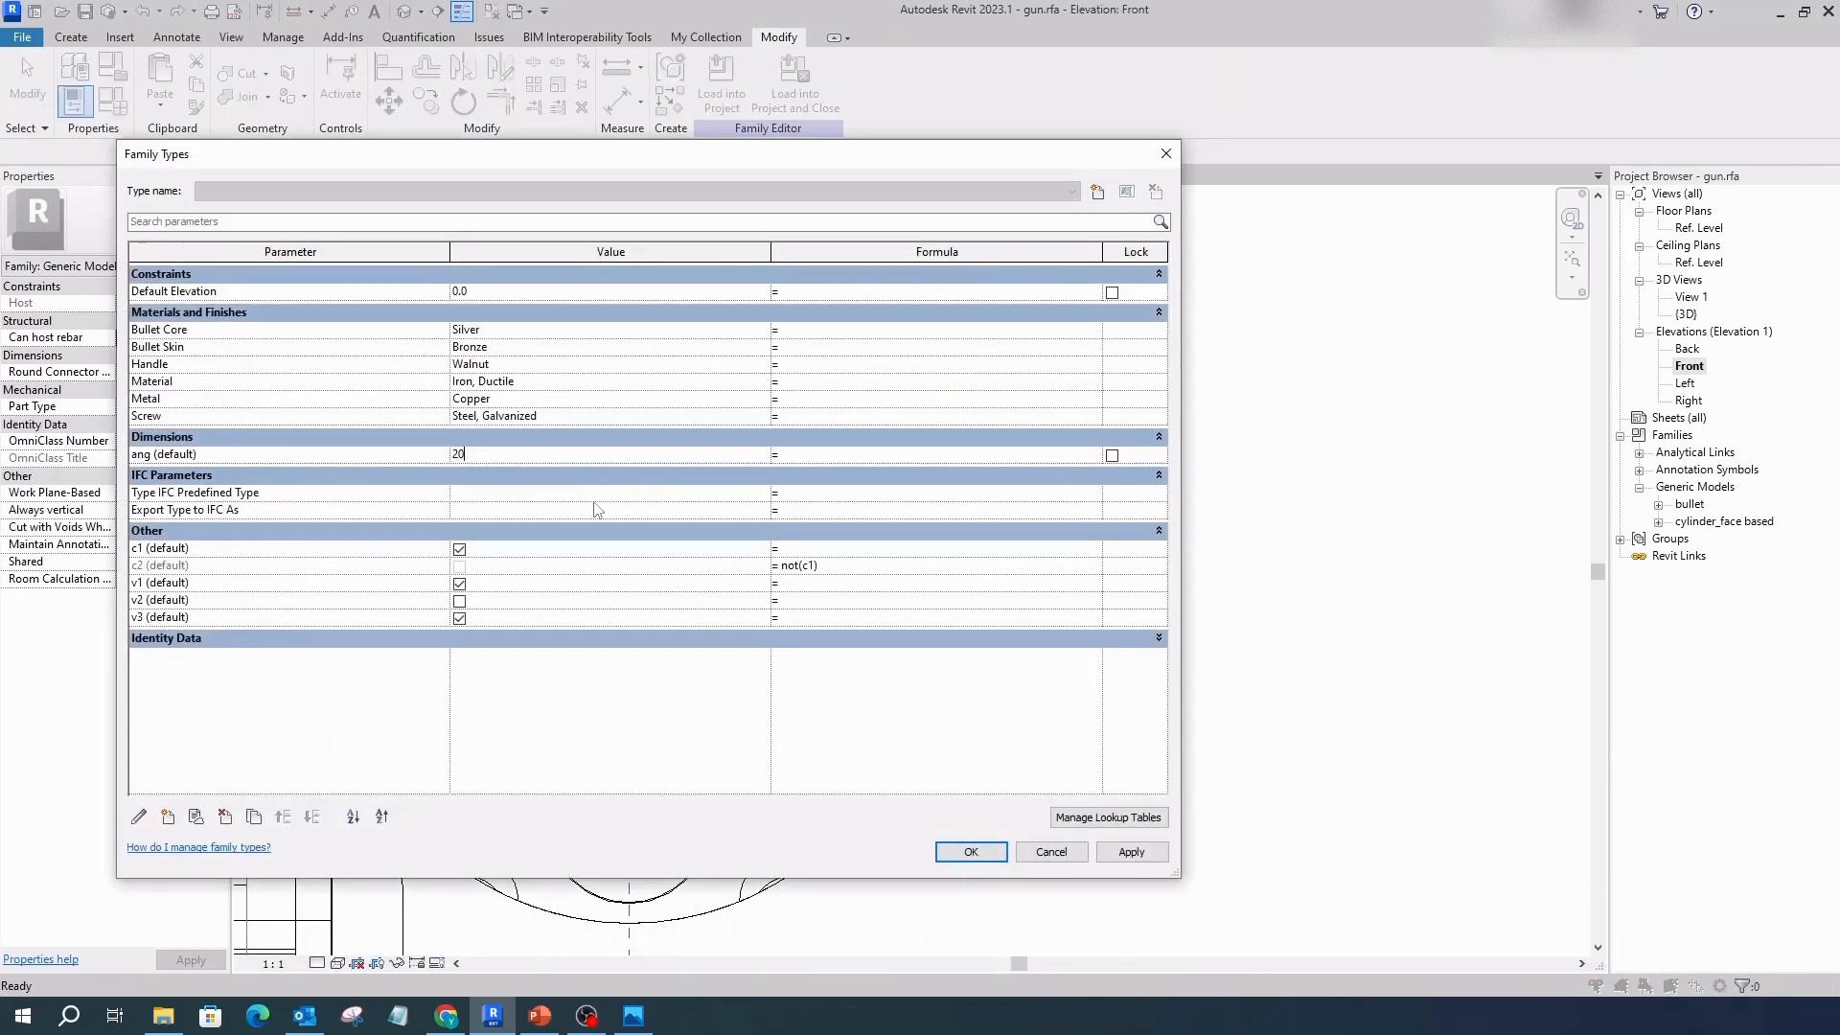
{"action": "left_click", "coordinate": [971, 851]}
Inspect the angled reference line of the swung-out cylinder in the Front elevation and close that view.
{"action": "left_click", "coordinate": [937, 526]}
{"action": "scroll", "coordinate": [1130, 681], "scroll_direction": "down", "scroll_amount": 4}
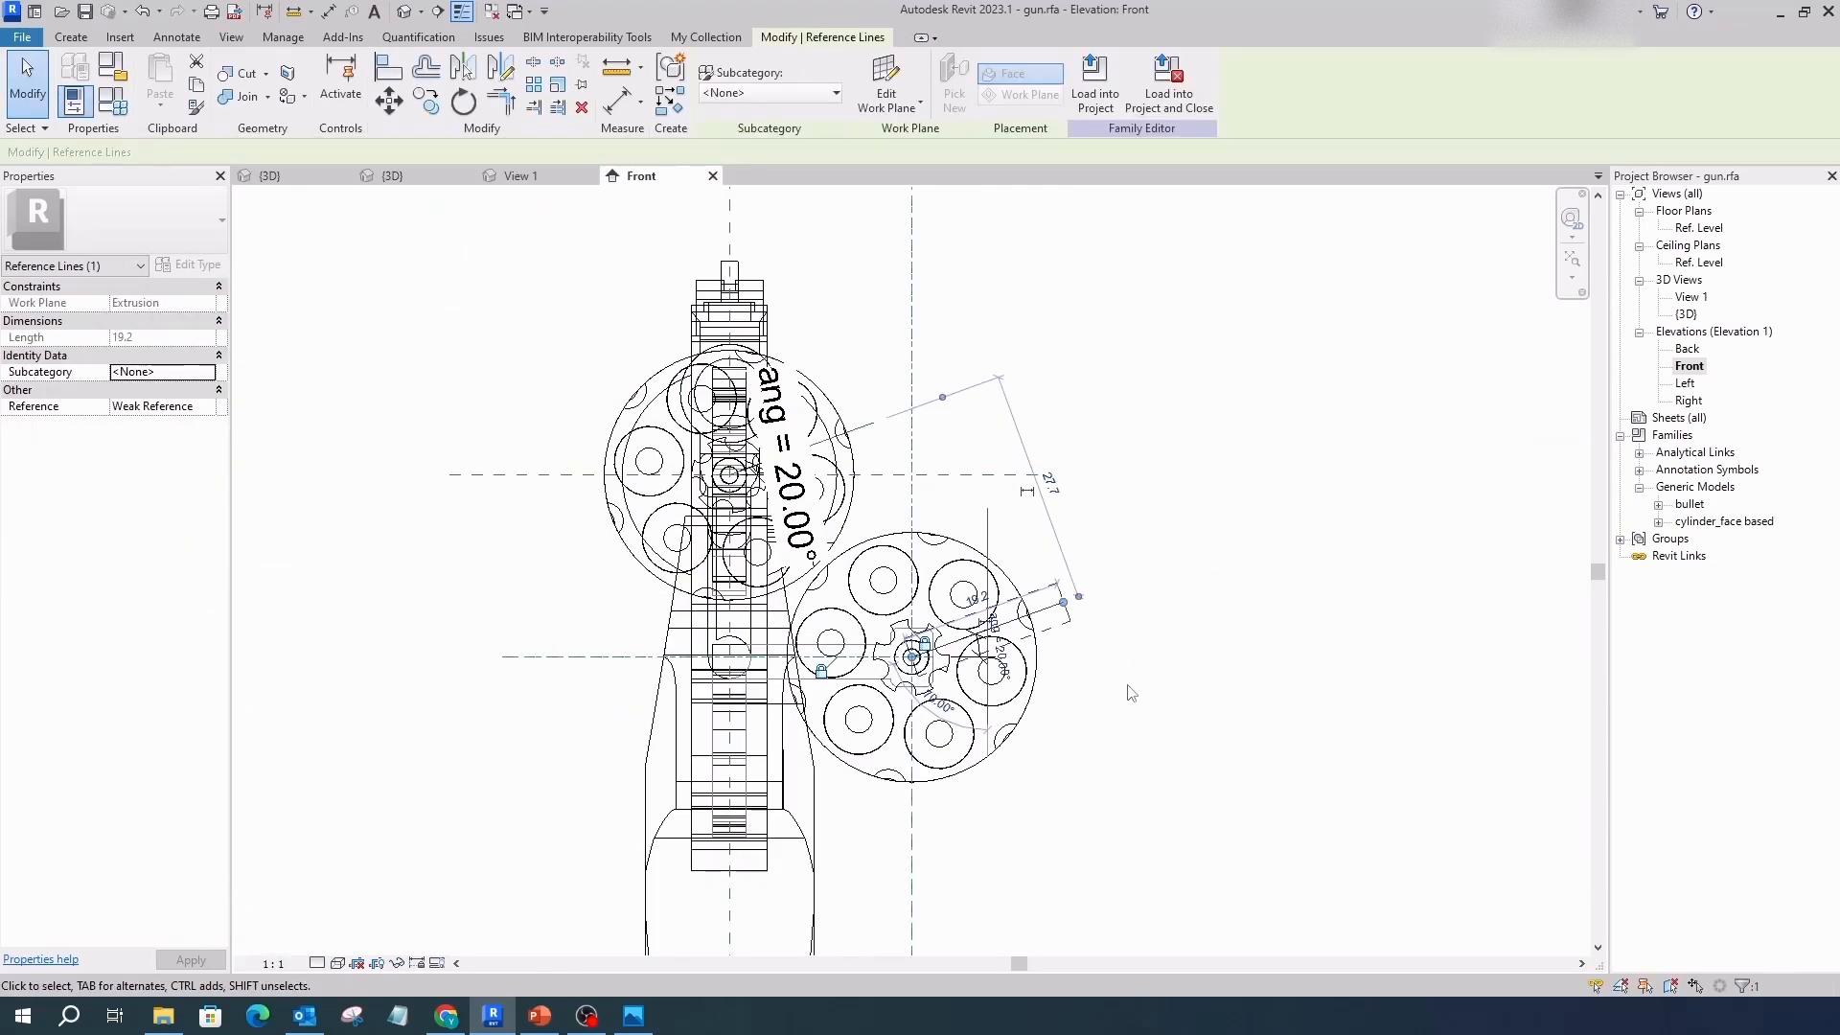
{"action": "scroll", "coordinate": [889, 436], "scroll_direction": "up", "scroll_amount": 2}
{"action": "left_click", "coordinate": [1352, 488]}
{"action": "left_click", "coordinate": [711, 175]}
Check which family parameters control the visibility of the overlapping hammer extrusions.
{"action": "scroll", "coordinate": [1178, 482], "scroll_direction": "down", "scroll_amount": 3}
{"action": "middle_click_drag", "start_coordinate": [1096, 572], "coordinate": [106, 608], "text": "shift"}
{"action": "scroll", "coordinate": [349, 345], "scroll_direction": "up", "scroll_amount": 5}
{"action": "left_click", "coordinate": [790, 422]}
{"action": "left_click", "coordinate": [221, 373]}
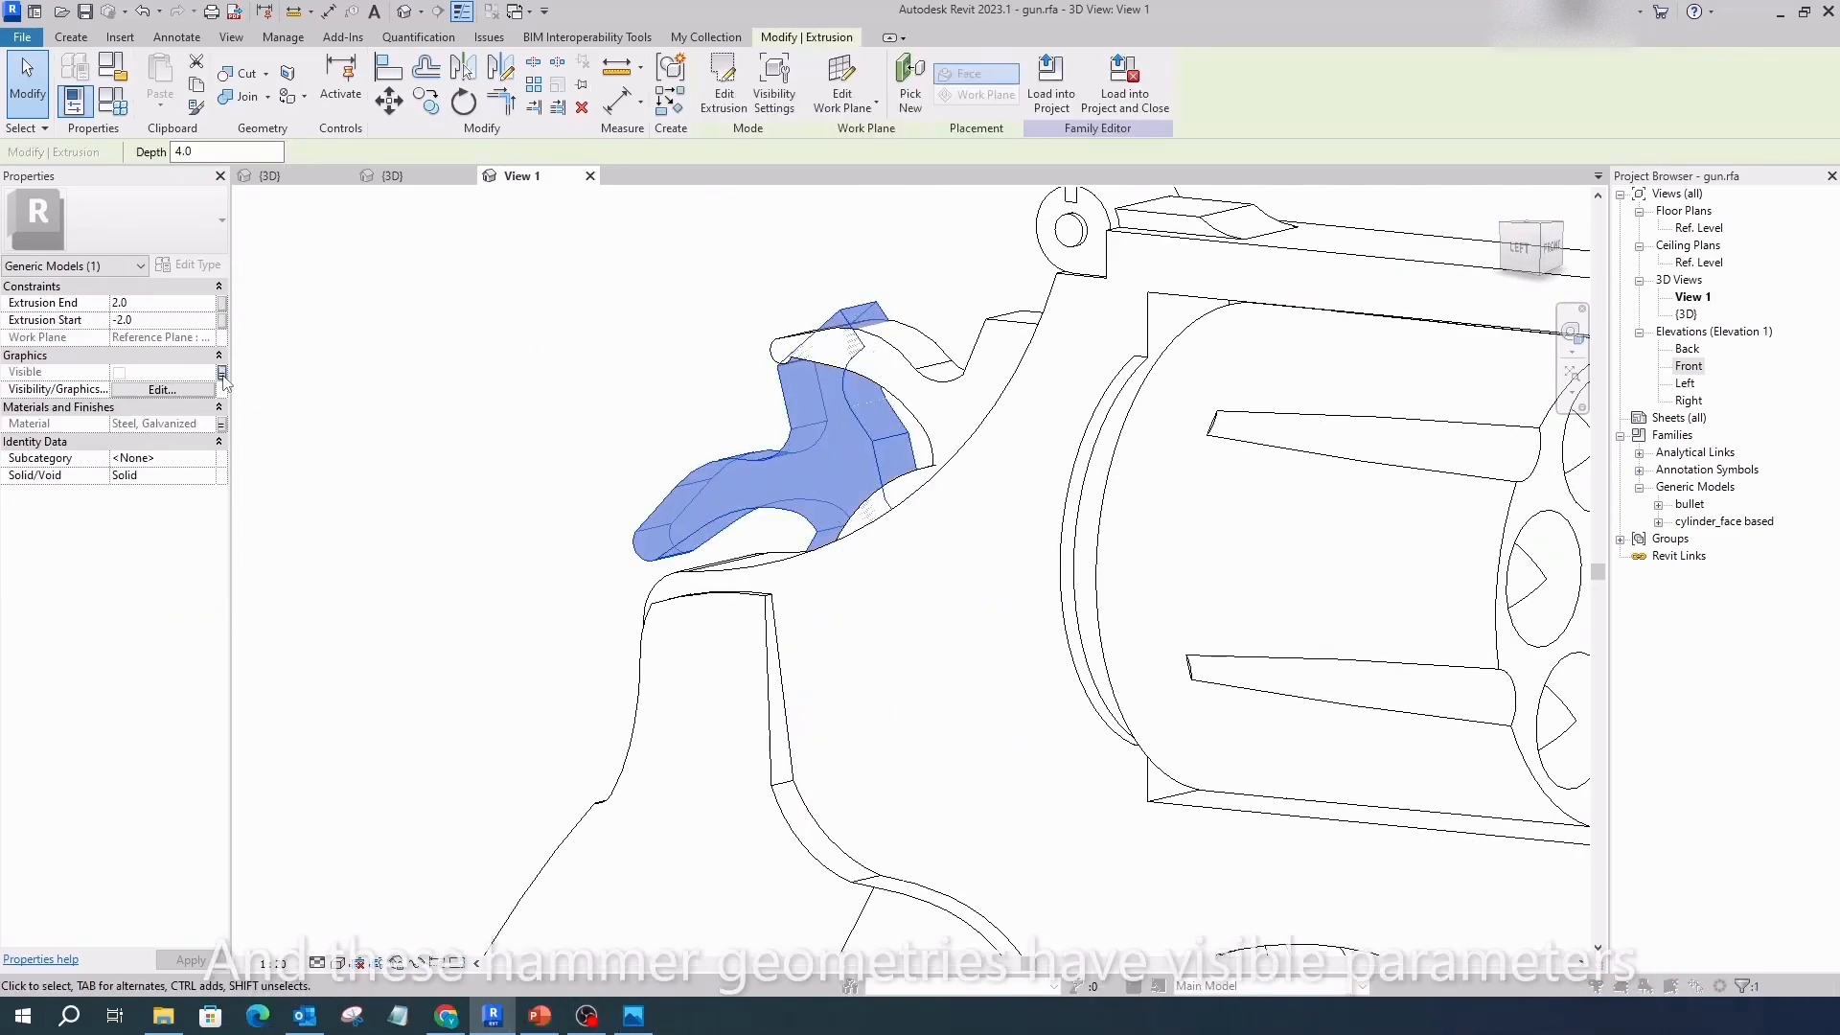
{"action": "left_click", "coordinate": [563, 288]}
{"action": "left_click", "coordinate": [926, 385]}
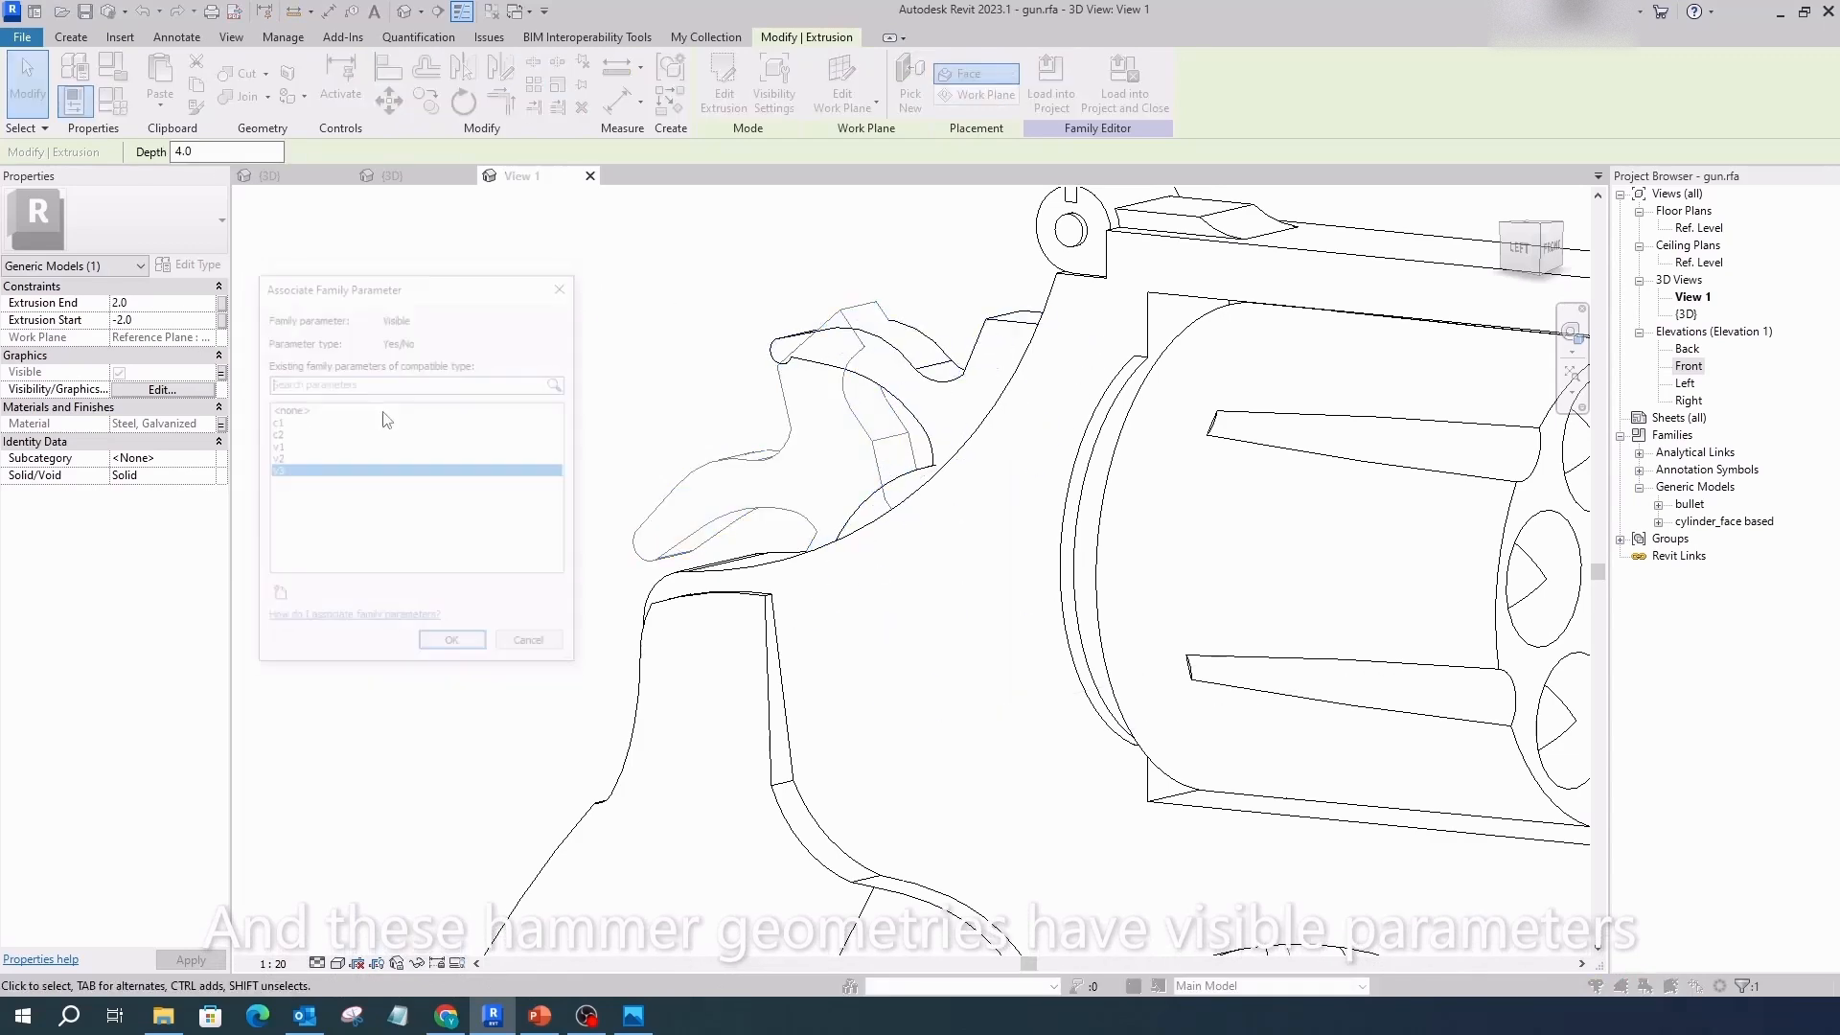
{"action": "left_click", "coordinate": [566, 286]}
{"action": "left_click", "coordinate": [671, 331]}
{"action": "left_click", "coordinate": [794, 372]}
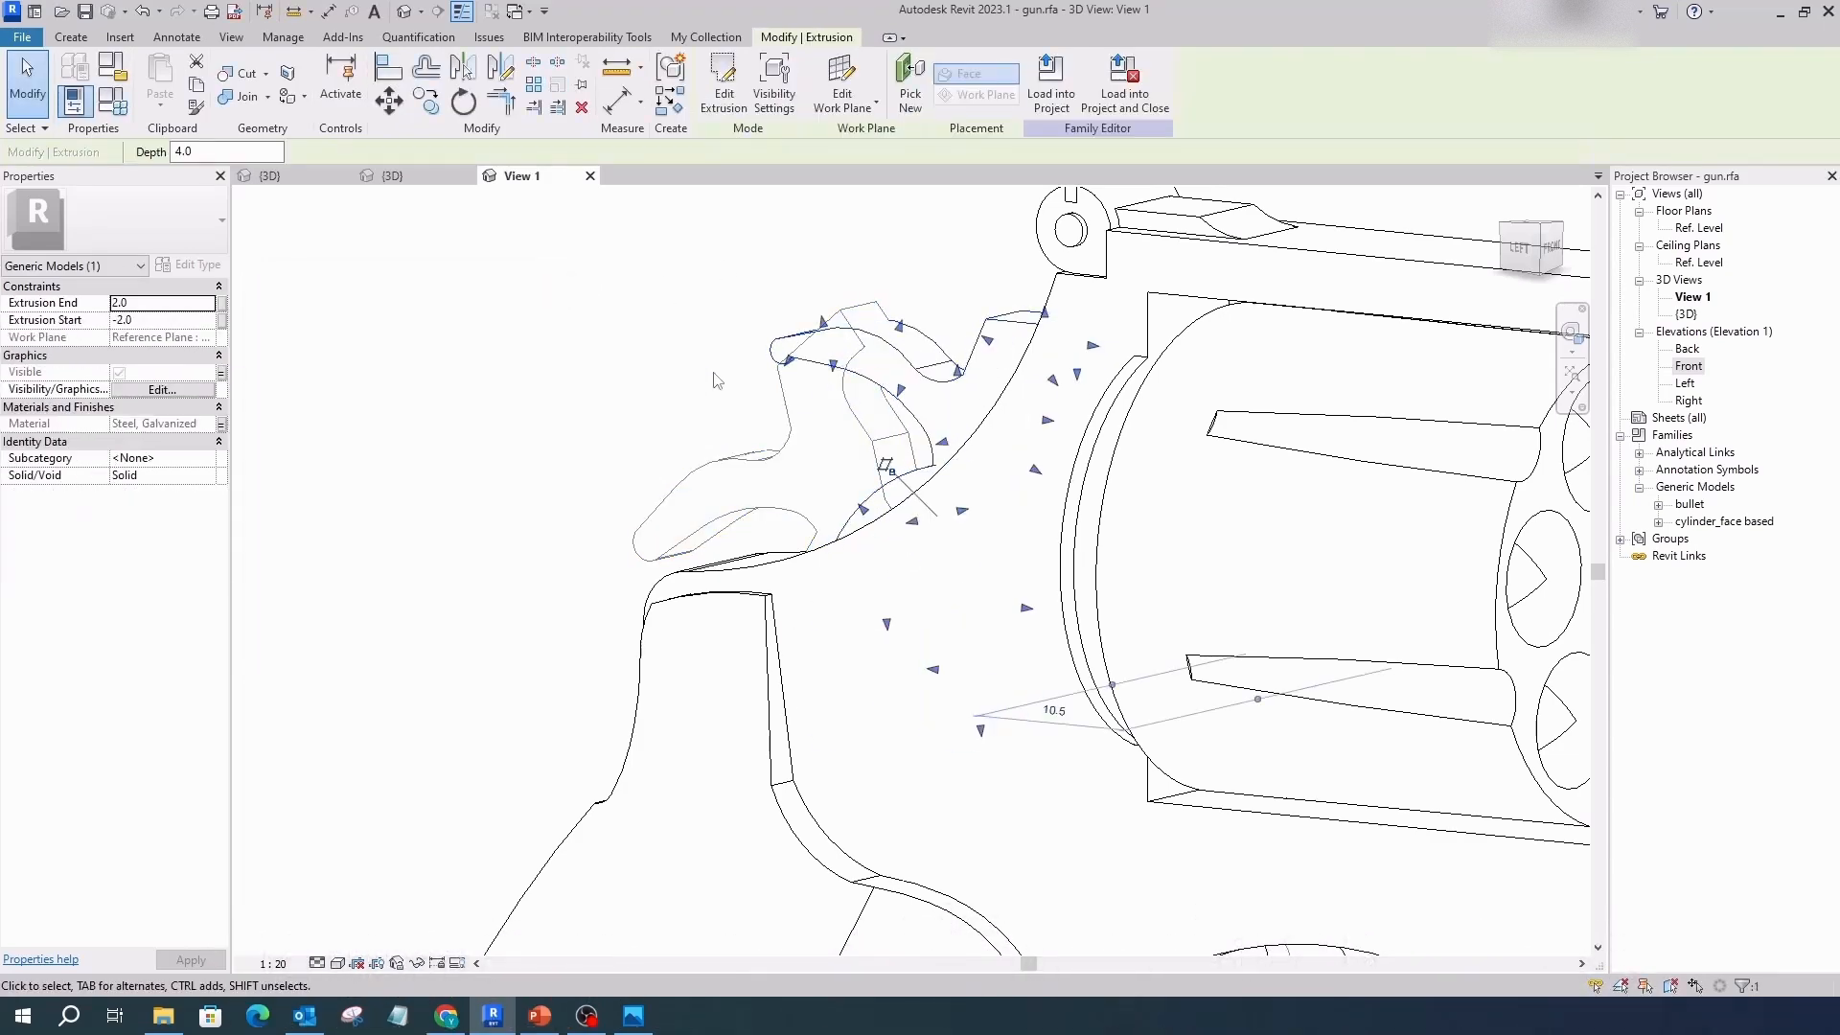
{"action": "left_click", "coordinate": [221, 373]}
{"action": "left_click", "coordinate": [566, 284]}
Check the visibility parameters associated with the in-frame cylinder and the swung-out cylinder.
{"action": "scroll", "coordinate": [563, 326], "scroll_direction": "down", "scroll_amount": 5}
{"action": "left_click", "coordinate": [958, 374]}
{"action": "left_click", "coordinate": [222, 390]}
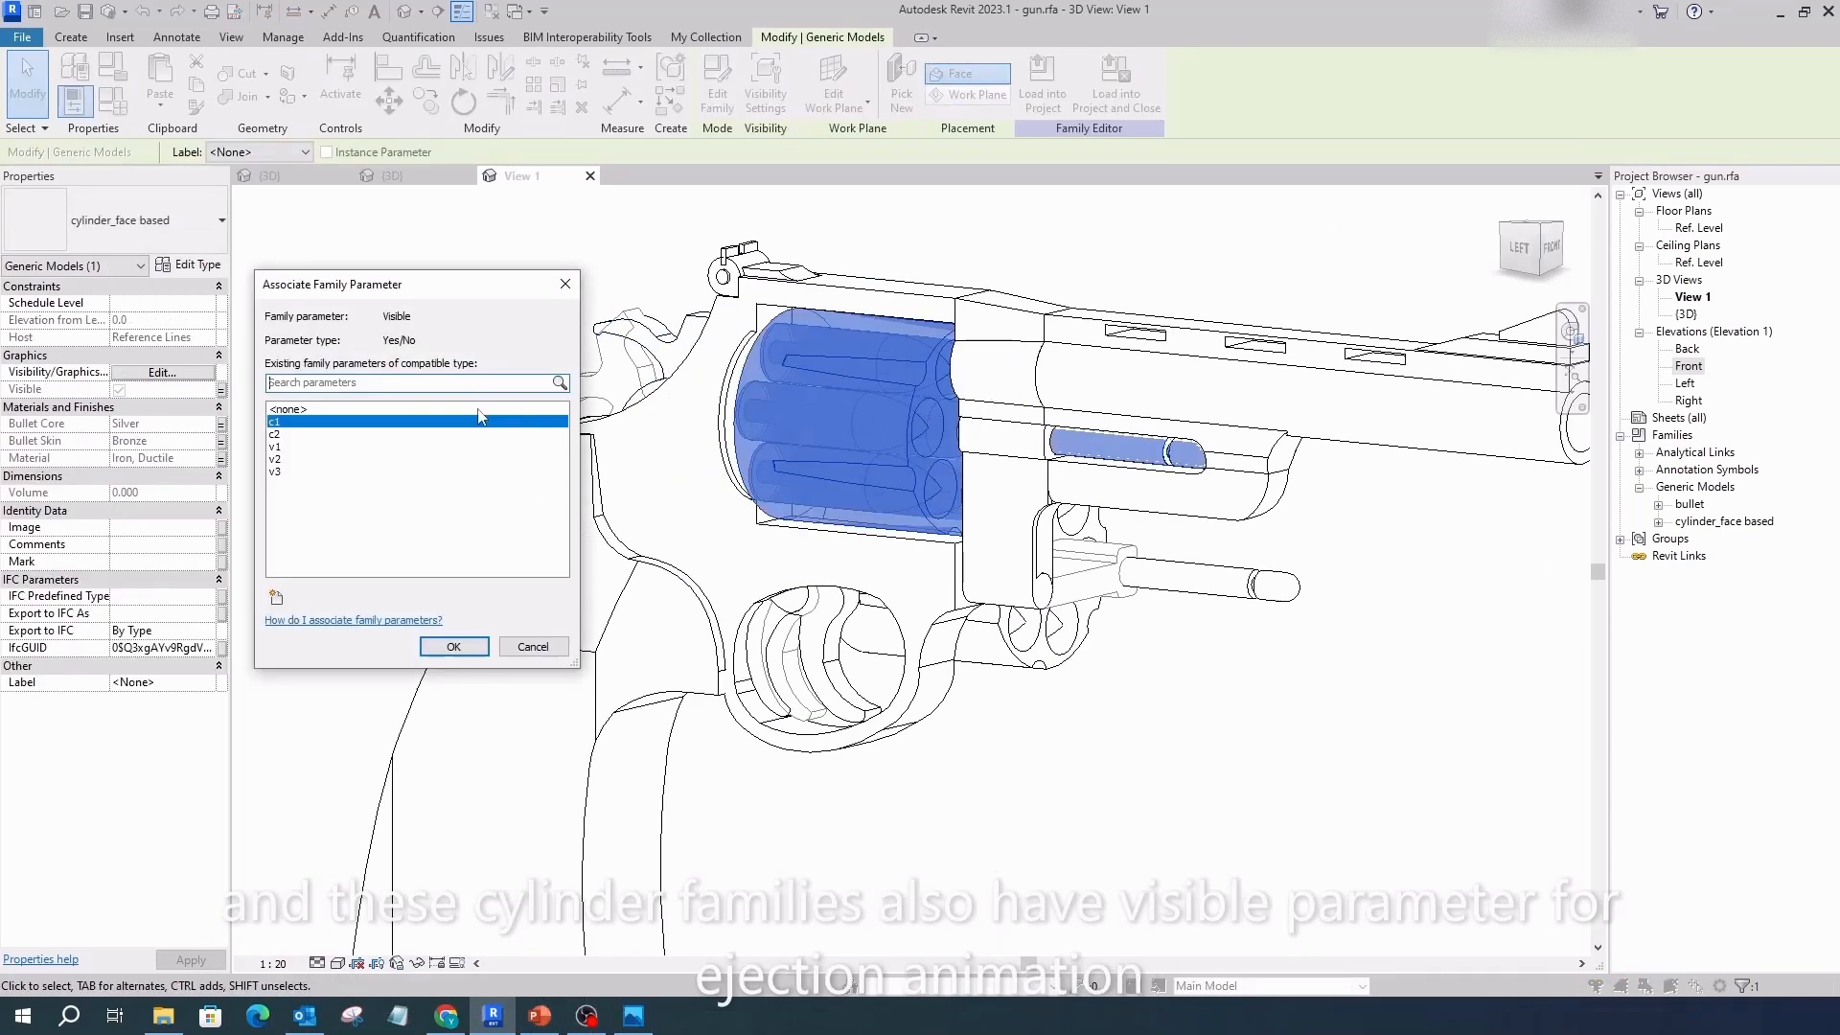
{"action": "left_click", "coordinate": [572, 278]}
{"action": "middle_click_drag", "start_coordinate": [1217, 742], "coordinate": [834, 731], "text": "shift"}
{"action": "left_click", "coordinate": [1290, 665]}
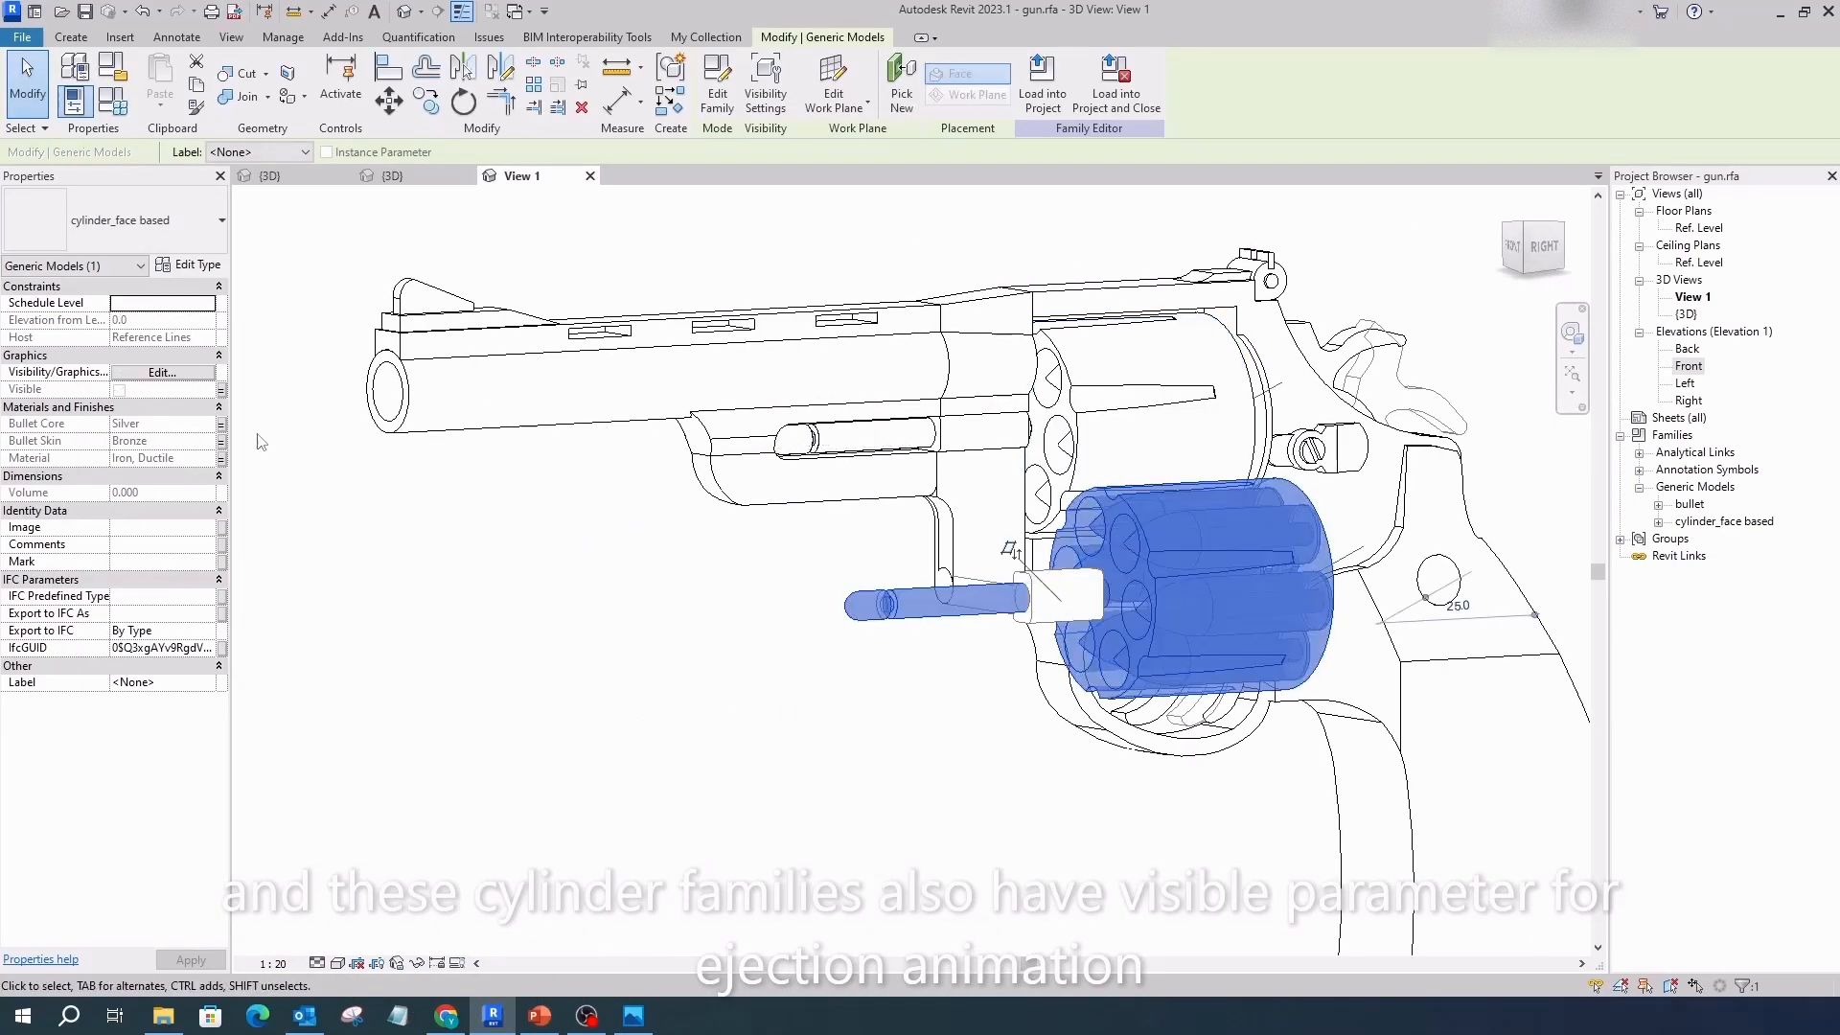
{"action": "left_click", "coordinate": [223, 391]}
{"action": "left_click", "coordinate": [454, 646]}
{"action": "left_click", "coordinate": [637, 652]}
Check the visibility parameter associated with each of the three trigger extrusions inside the trigger guard.
{"action": "scroll", "coordinate": [645, 652], "scroll_direction": "down", "scroll_amount": 1}
{"action": "middle_click_drag", "start_coordinate": [912, 772], "coordinate": [968, 676], "text": "shift"}
{"action": "scroll", "coordinate": [1006, 714], "scroll_direction": "up", "scroll_amount": 3}
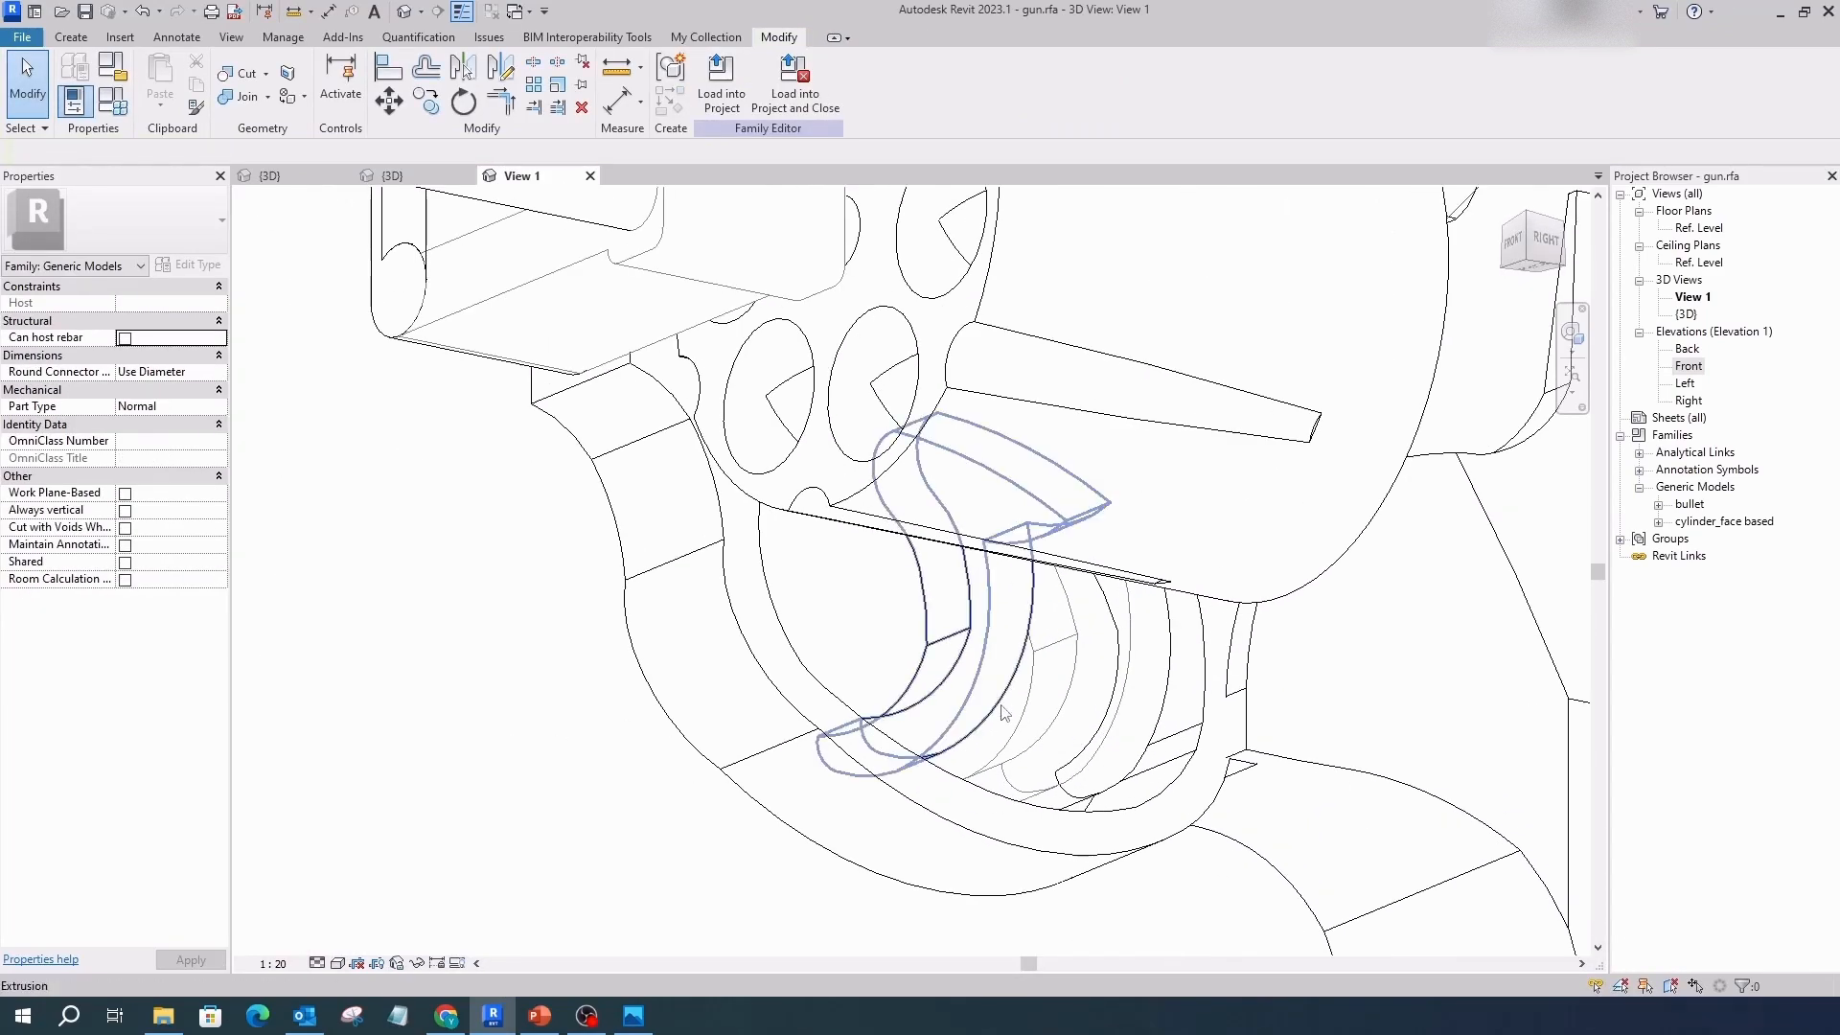
{"action": "left_click", "coordinate": [1003, 715]}
{"action": "left_click", "coordinate": [222, 373]}
{"action": "left_click", "coordinate": [456, 645]}
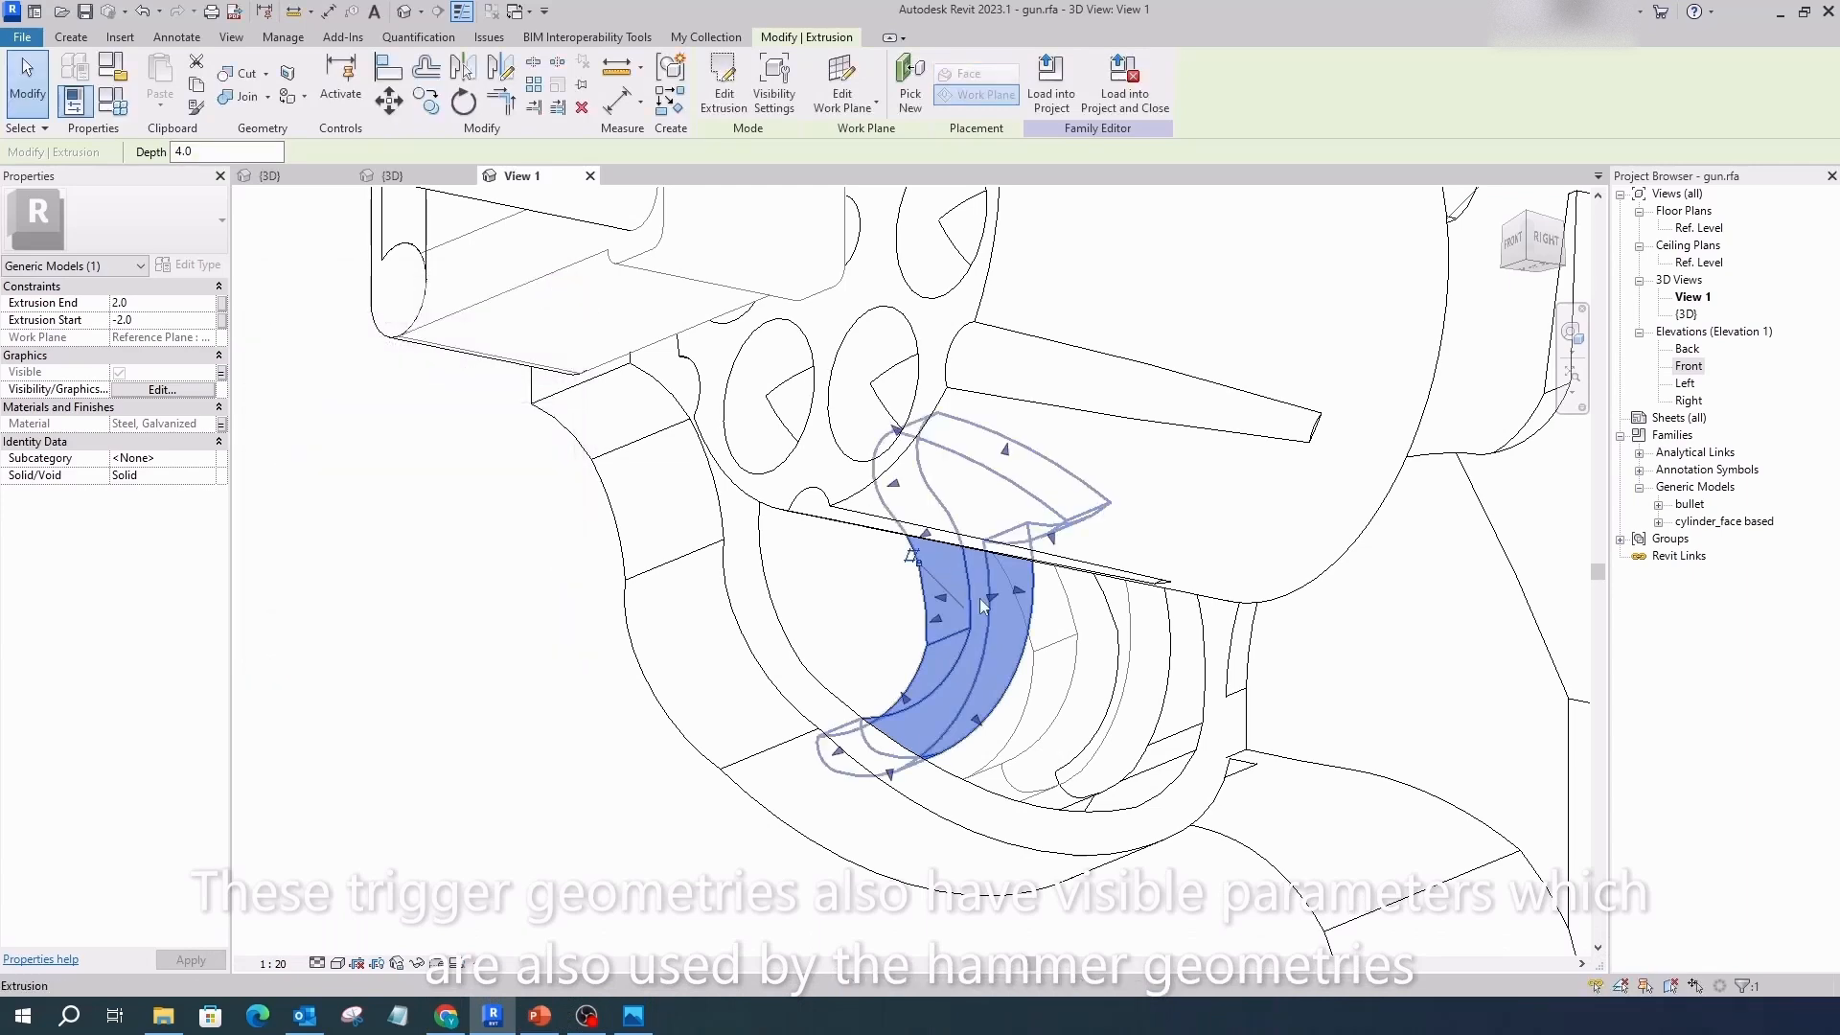
{"action": "left_click", "coordinate": [1054, 690]}
{"action": "left_click", "coordinate": [221, 373]}
{"action": "left_click", "coordinate": [456, 645]}
{"action": "left_click", "coordinate": [1148, 670]}
{"action": "left_click", "coordinate": [221, 373]}
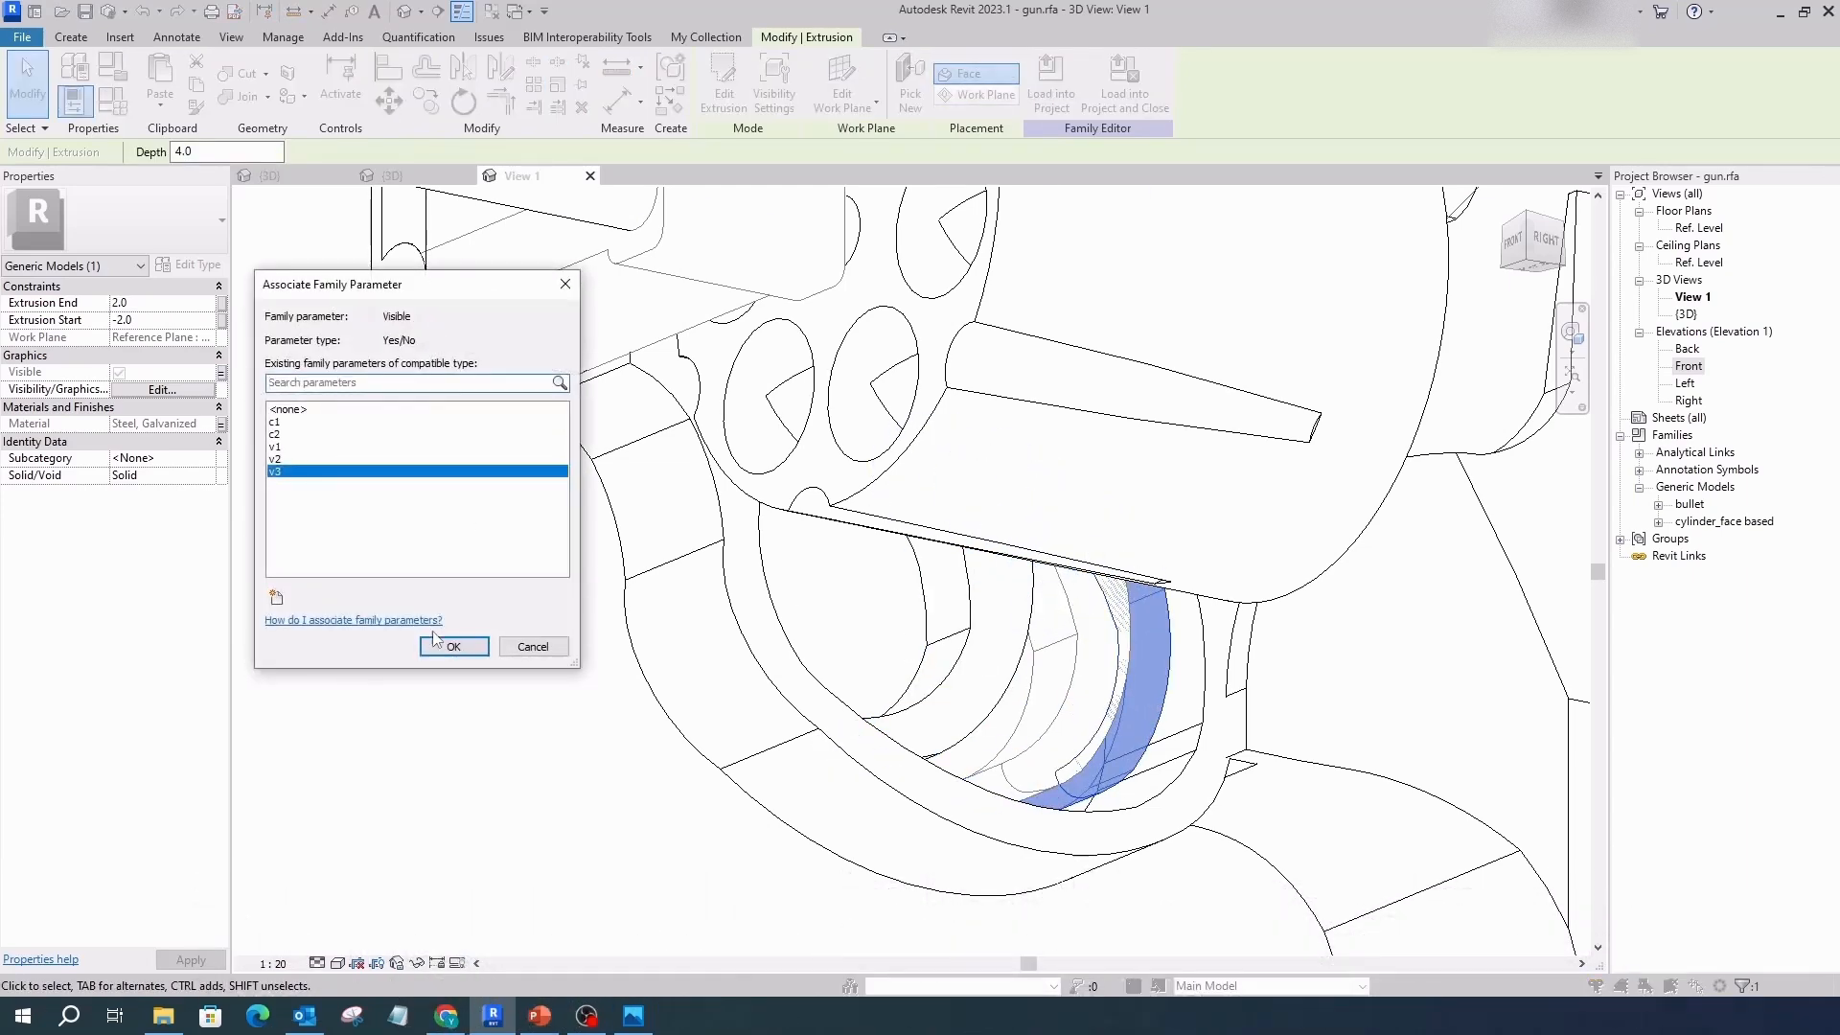
{"action": "left_click", "coordinate": [456, 645]}
{"action": "left_click", "coordinate": [563, 662]}
Review the c1, c2, v1, v2 and v3 visibility parameters in the gun family's types.
{"action": "scroll", "coordinate": [562, 662], "scroll_direction": "down", "scroll_amount": 3}
{"action": "middle_click_drag", "start_coordinate": [815, 676], "coordinate": [525, 853], "text": "shift"}
{"action": "scroll", "coordinate": [525, 854], "scroll_direction": "down", "scroll_amount": 4}
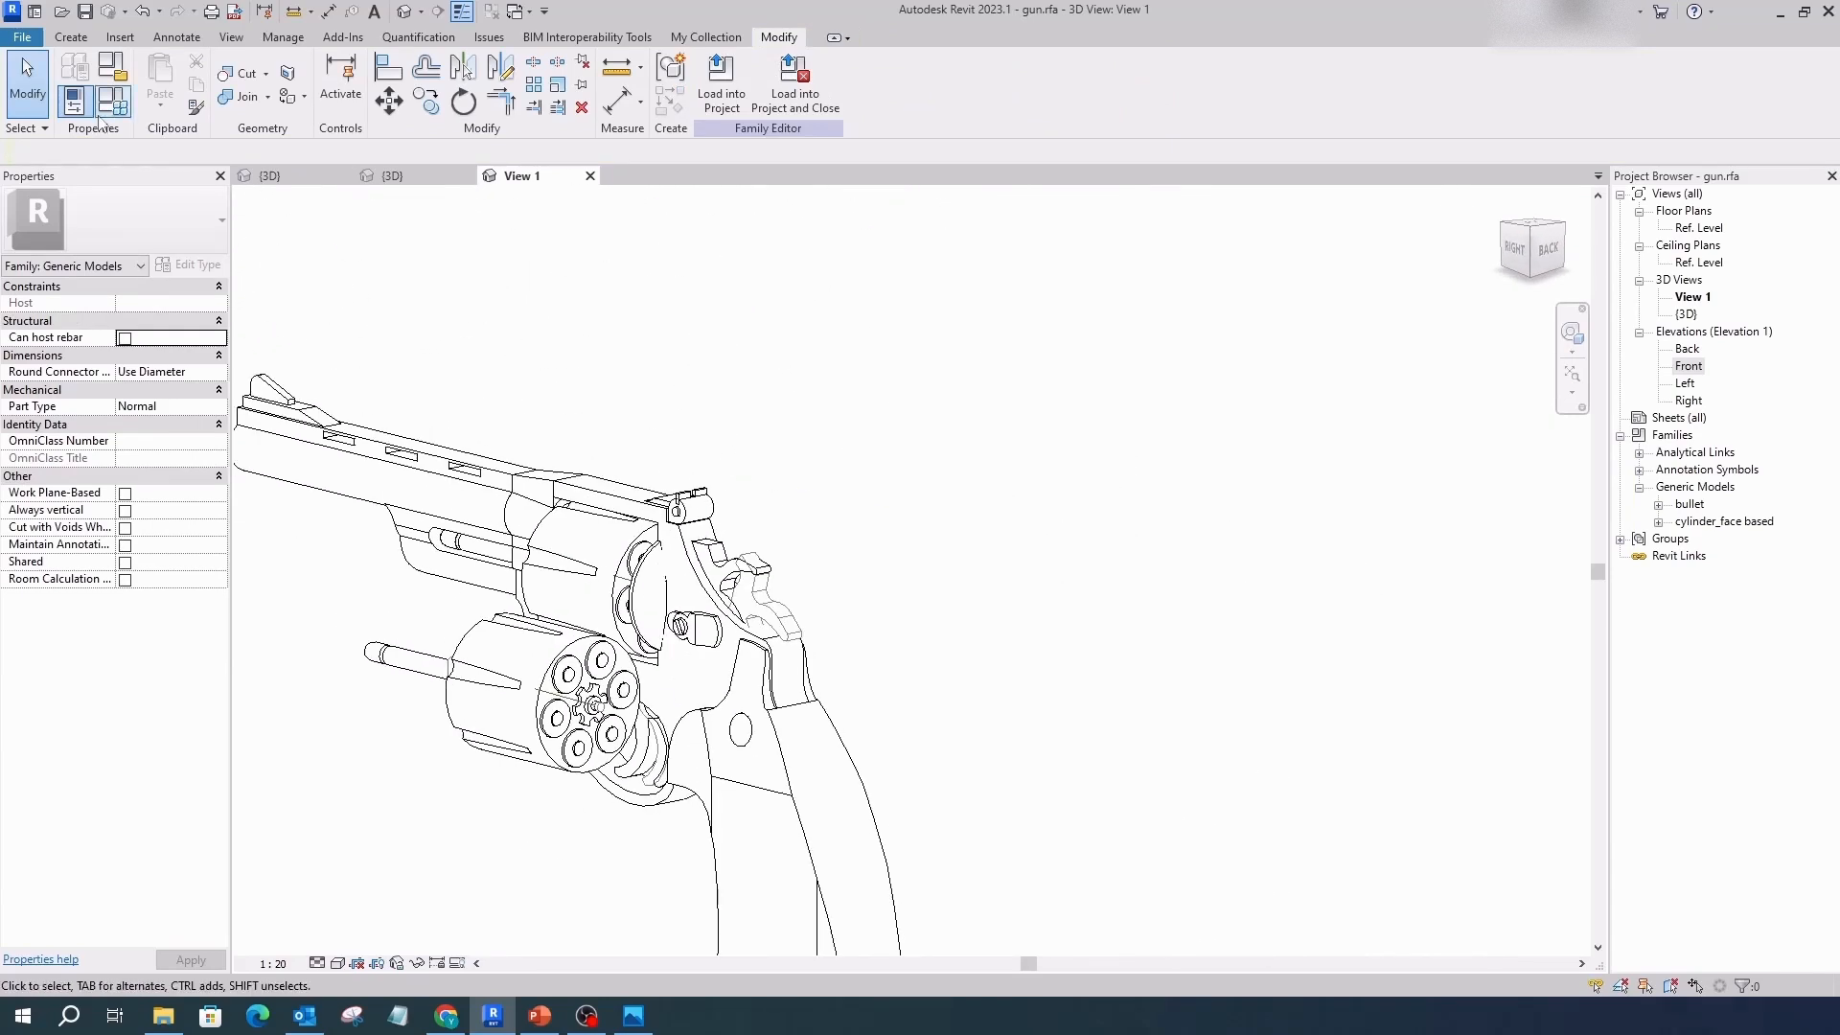
{"action": "left_click", "coordinate": [113, 101]}
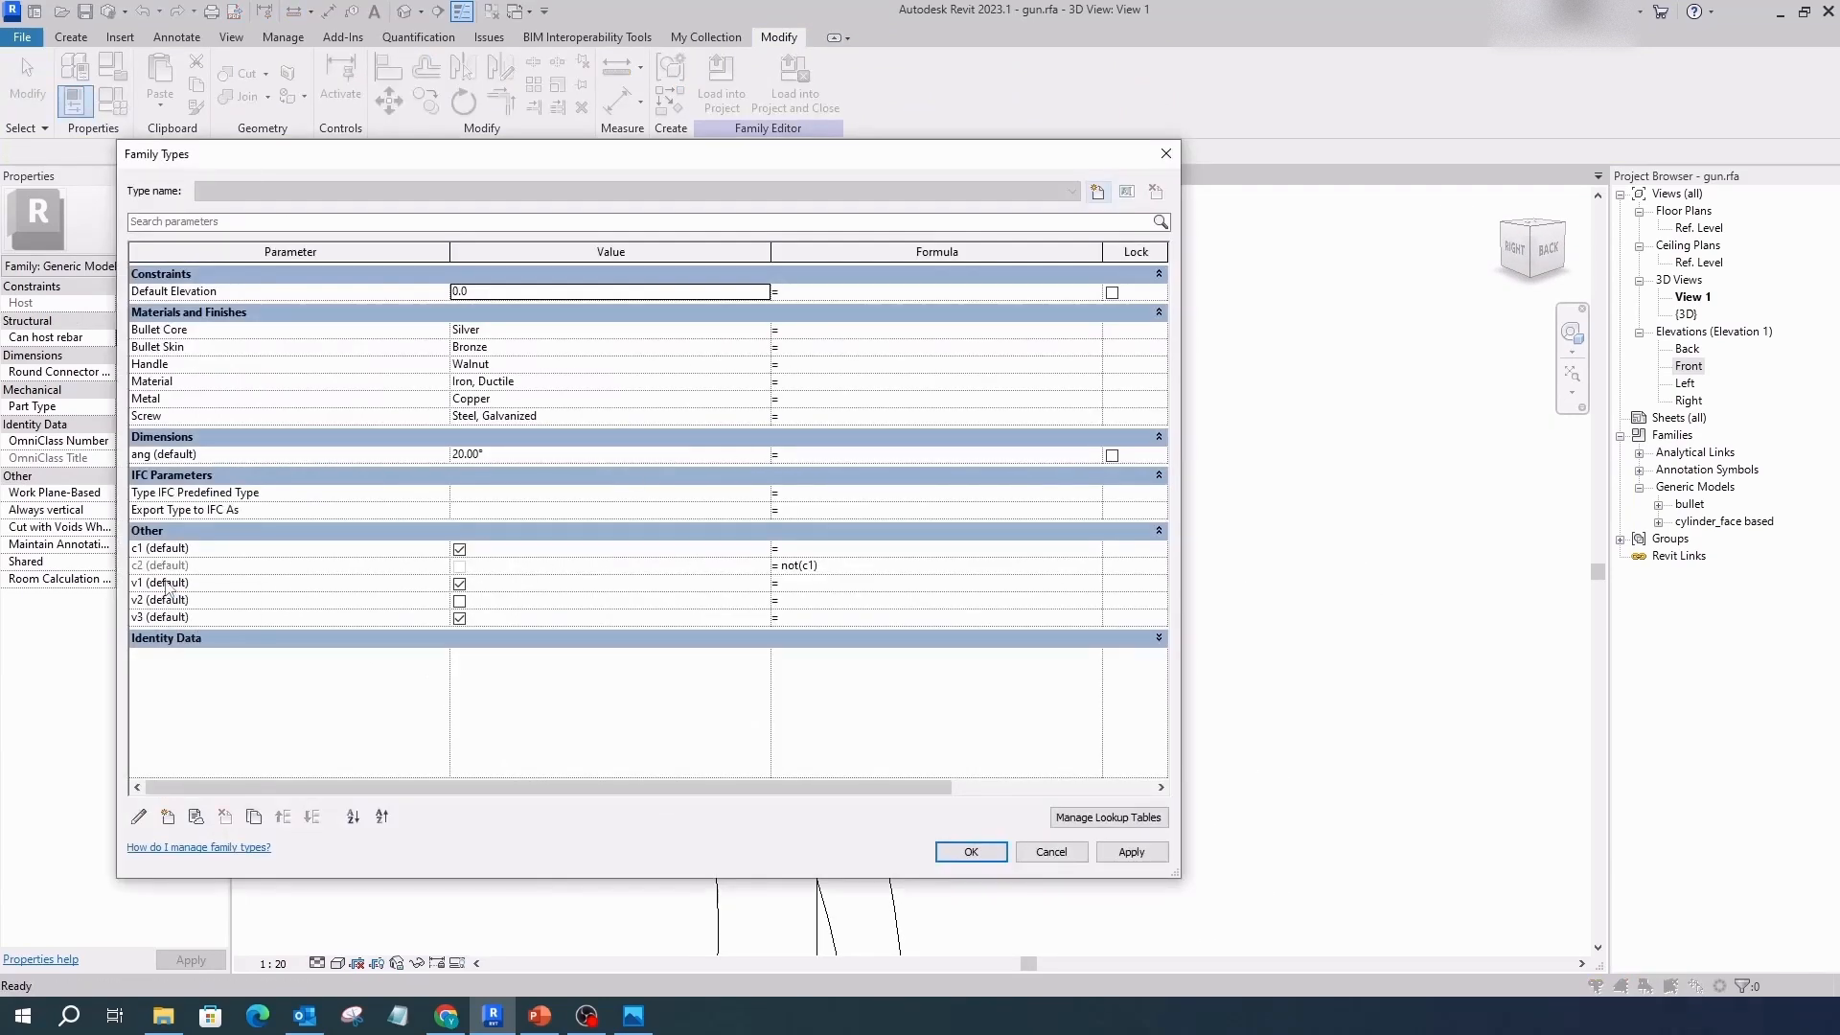
{"action": "left_click", "coordinate": [1167, 153]}
Turn the revolver to a side view and close the gun family without saving changes.
{"action": "middle_click_drag", "start_coordinate": [1322, 524], "coordinate": [1150, 575], "text": "shift"}
{"action": "left_click", "coordinate": [589, 177]}
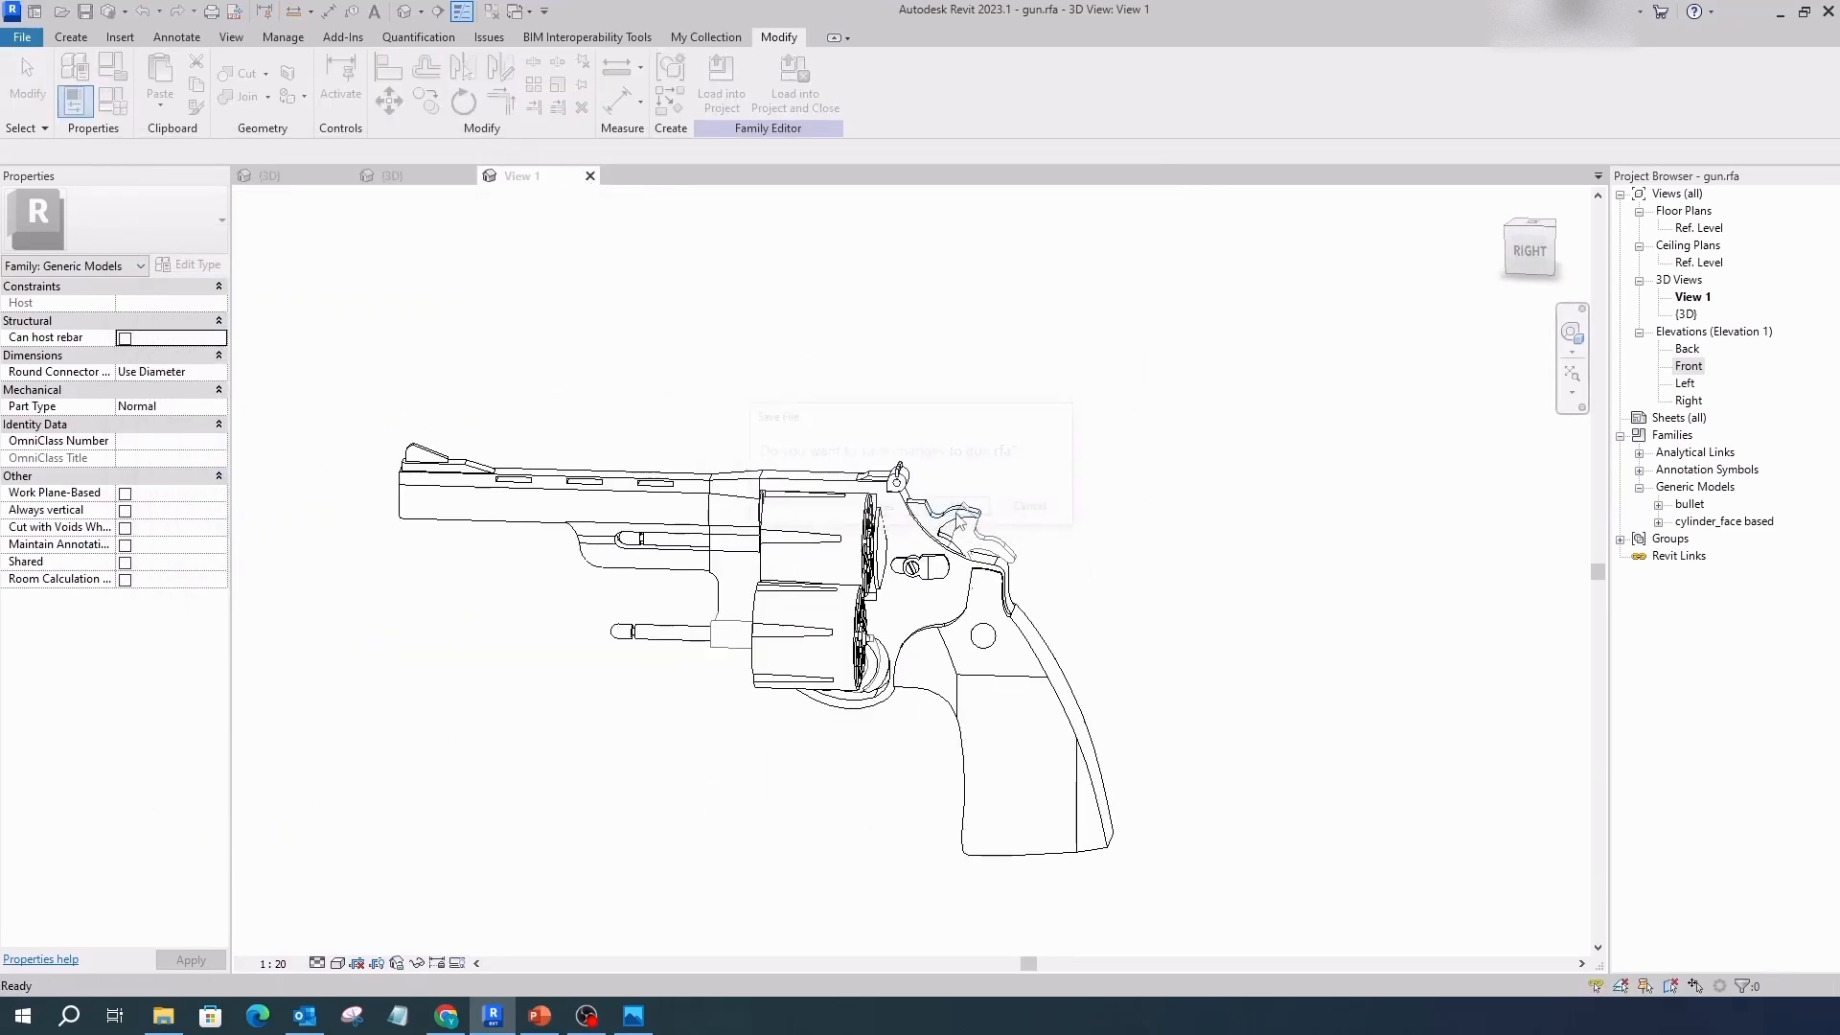
{"action": "left_click", "coordinate": [959, 508]}
Inspect the revolver placed in the gun_1pt family, and close that family without saving changes.
{"action": "middle_click_drag", "start_coordinate": [997, 753], "coordinate": [1000, 764], "text": "shift"}
{"action": "left_click", "coordinate": [1088, 613]}
{"action": "middle_click_drag", "start_coordinate": [1028, 651], "coordinate": [1155, 592], "text": "shift"}
{"action": "scroll", "coordinate": [1161, 590], "scroll_direction": "up", "scroll_amount": 2}
{"action": "left_click", "coordinate": [542, 227]}
{"action": "left_click", "coordinate": [467, 175]}
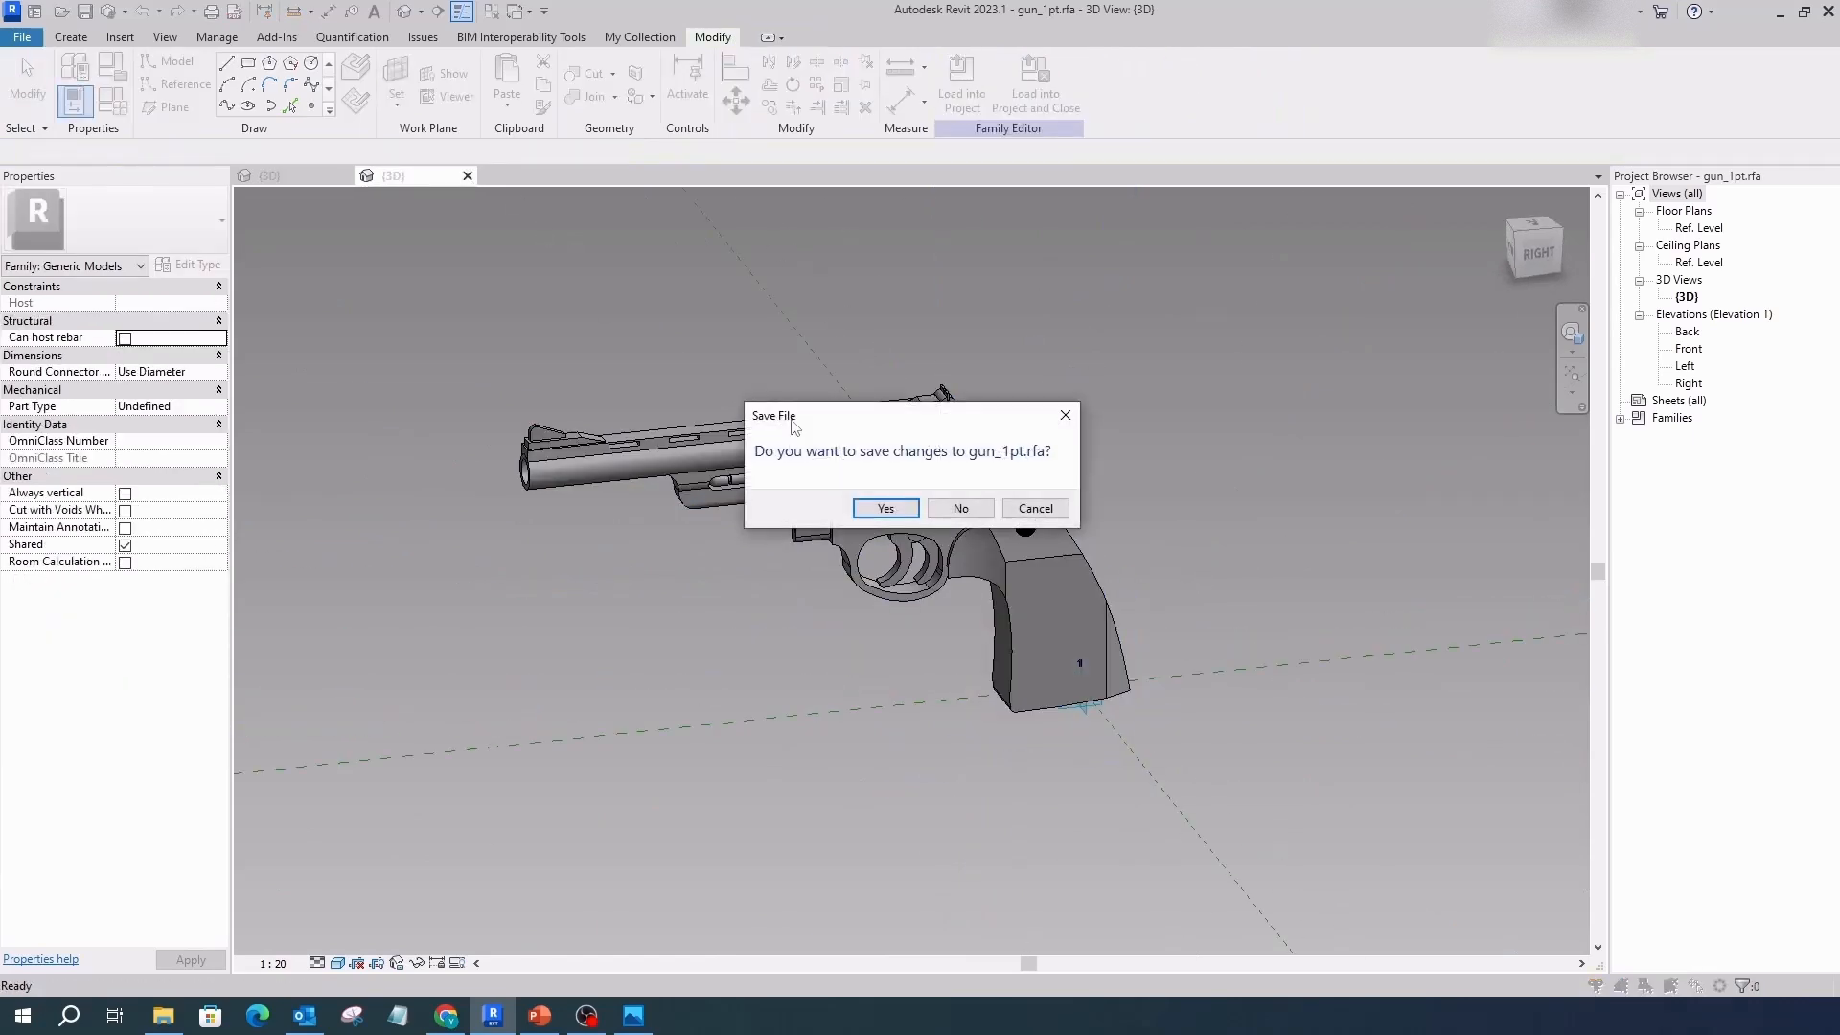
{"action": "left_click", "coordinate": [961, 505]}
Frame the target and revolver in the project's 3D view and switch to the fireBullet.dyn graph in Dynamo.
{"action": "middle_click_drag", "start_coordinate": [863, 613], "coordinate": [901, 594], "text": "shift"}
{"action": "scroll", "coordinate": [1072, 448], "scroll_direction": "up", "scroll_amount": 4}
{"action": "middle_click_drag", "start_coordinate": [839, 329], "coordinate": [822, 400]}
{"action": "left_click", "coordinate": [767, 36]}
{"action": "left_click", "coordinate": [1759, 82]}
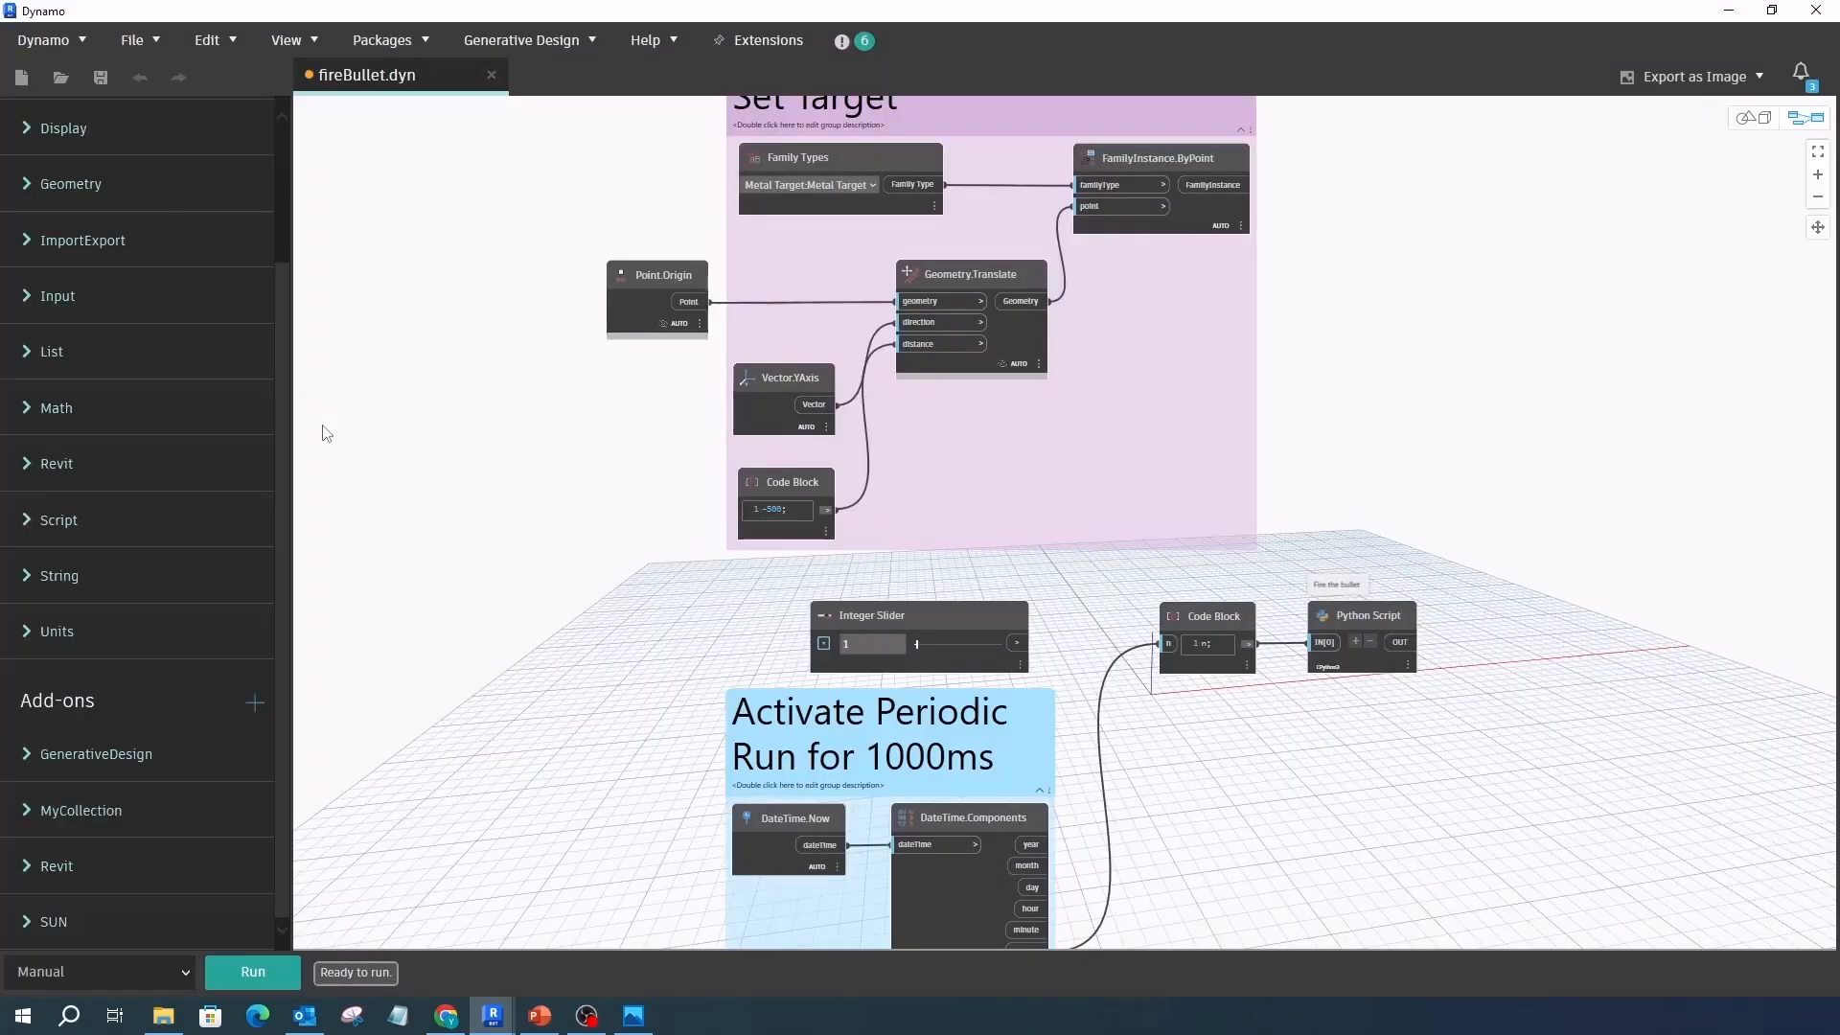
Look over the Set Target group and the nodes feeding the Python Script that fires the bullet.
{"action": "scroll", "coordinate": [412, 469], "scroll_direction": "down", "scroll_amount": 3}
{"action": "scroll", "coordinate": [588, 300], "scroll_direction": "up", "scroll_amount": 5}
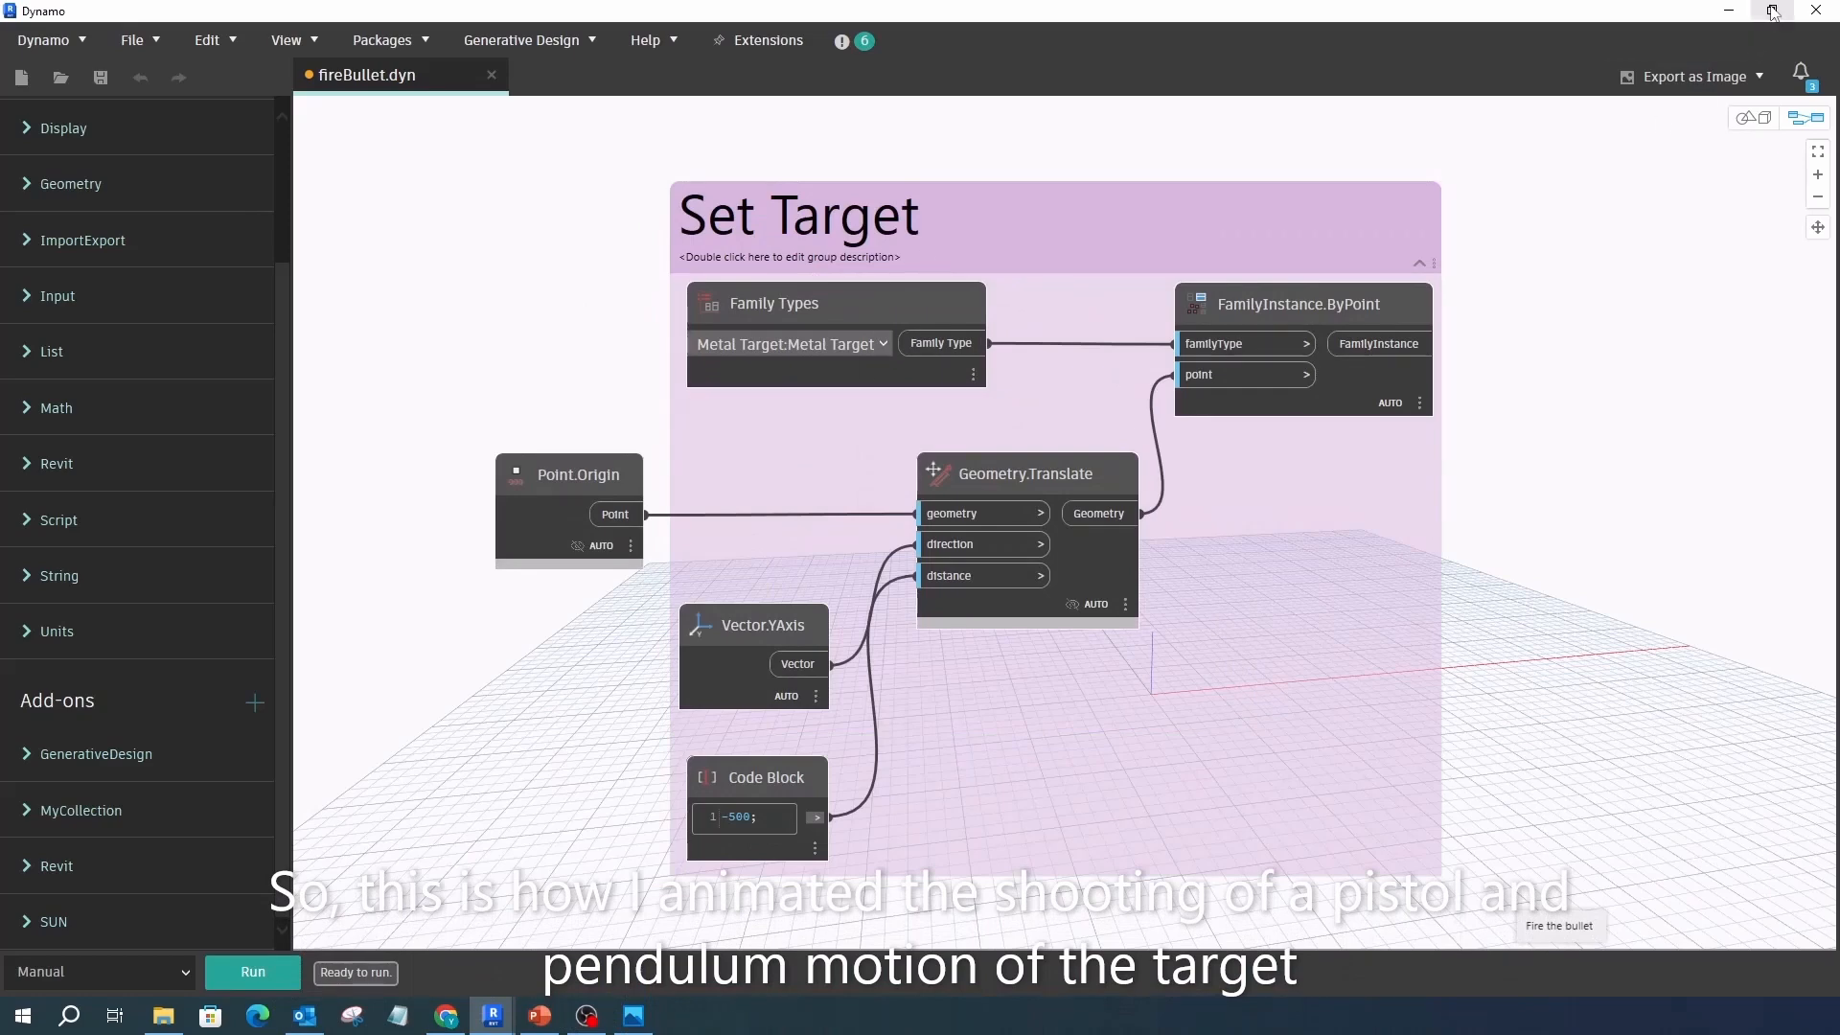
{"action": "scroll", "coordinate": [767, 412], "scroll_direction": "down", "scroll_amount": 5}
{"action": "scroll", "coordinate": [898, 553], "scroll_direction": "up", "scroll_amount": 3}
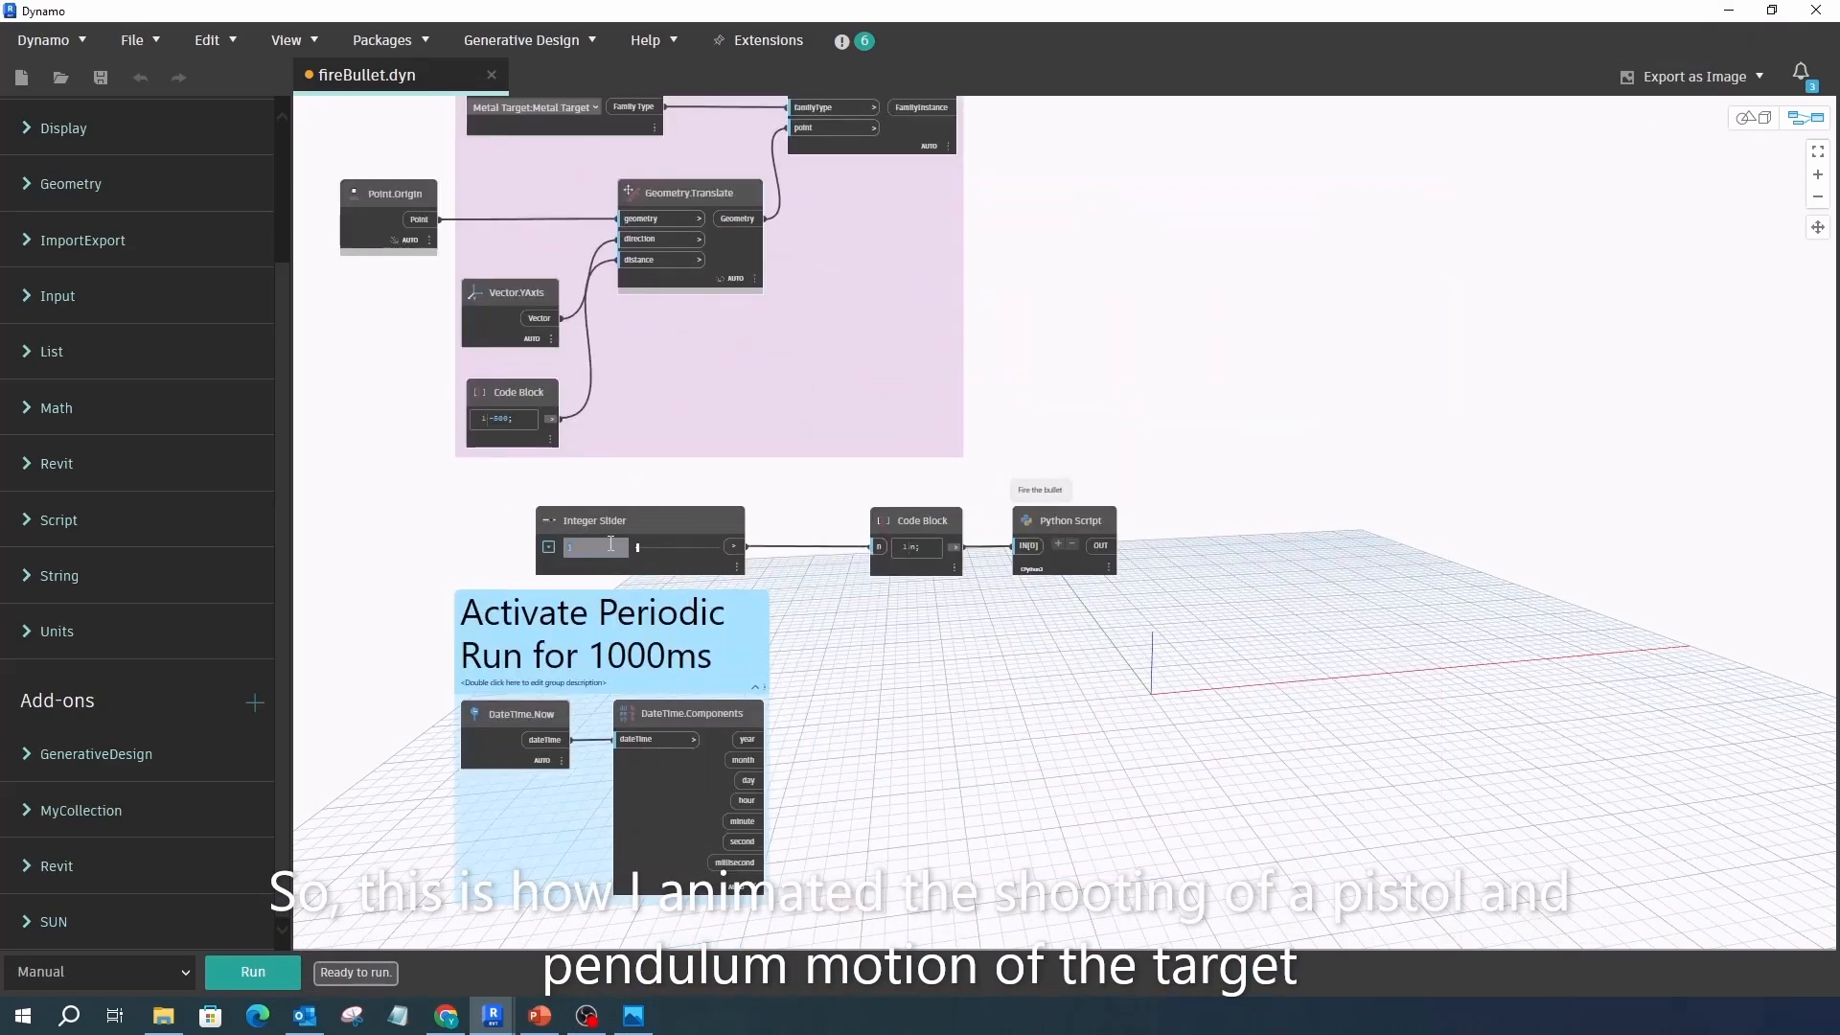
Reduce the Dynamo window and place it clear of the target and revolver in the 3D view.
{"action": "left_click", "coordinate": [1773, 10]}
{"action": "left_click_drag", "start_coordinate": [920, 185], "coordinate": [1500, 28]}
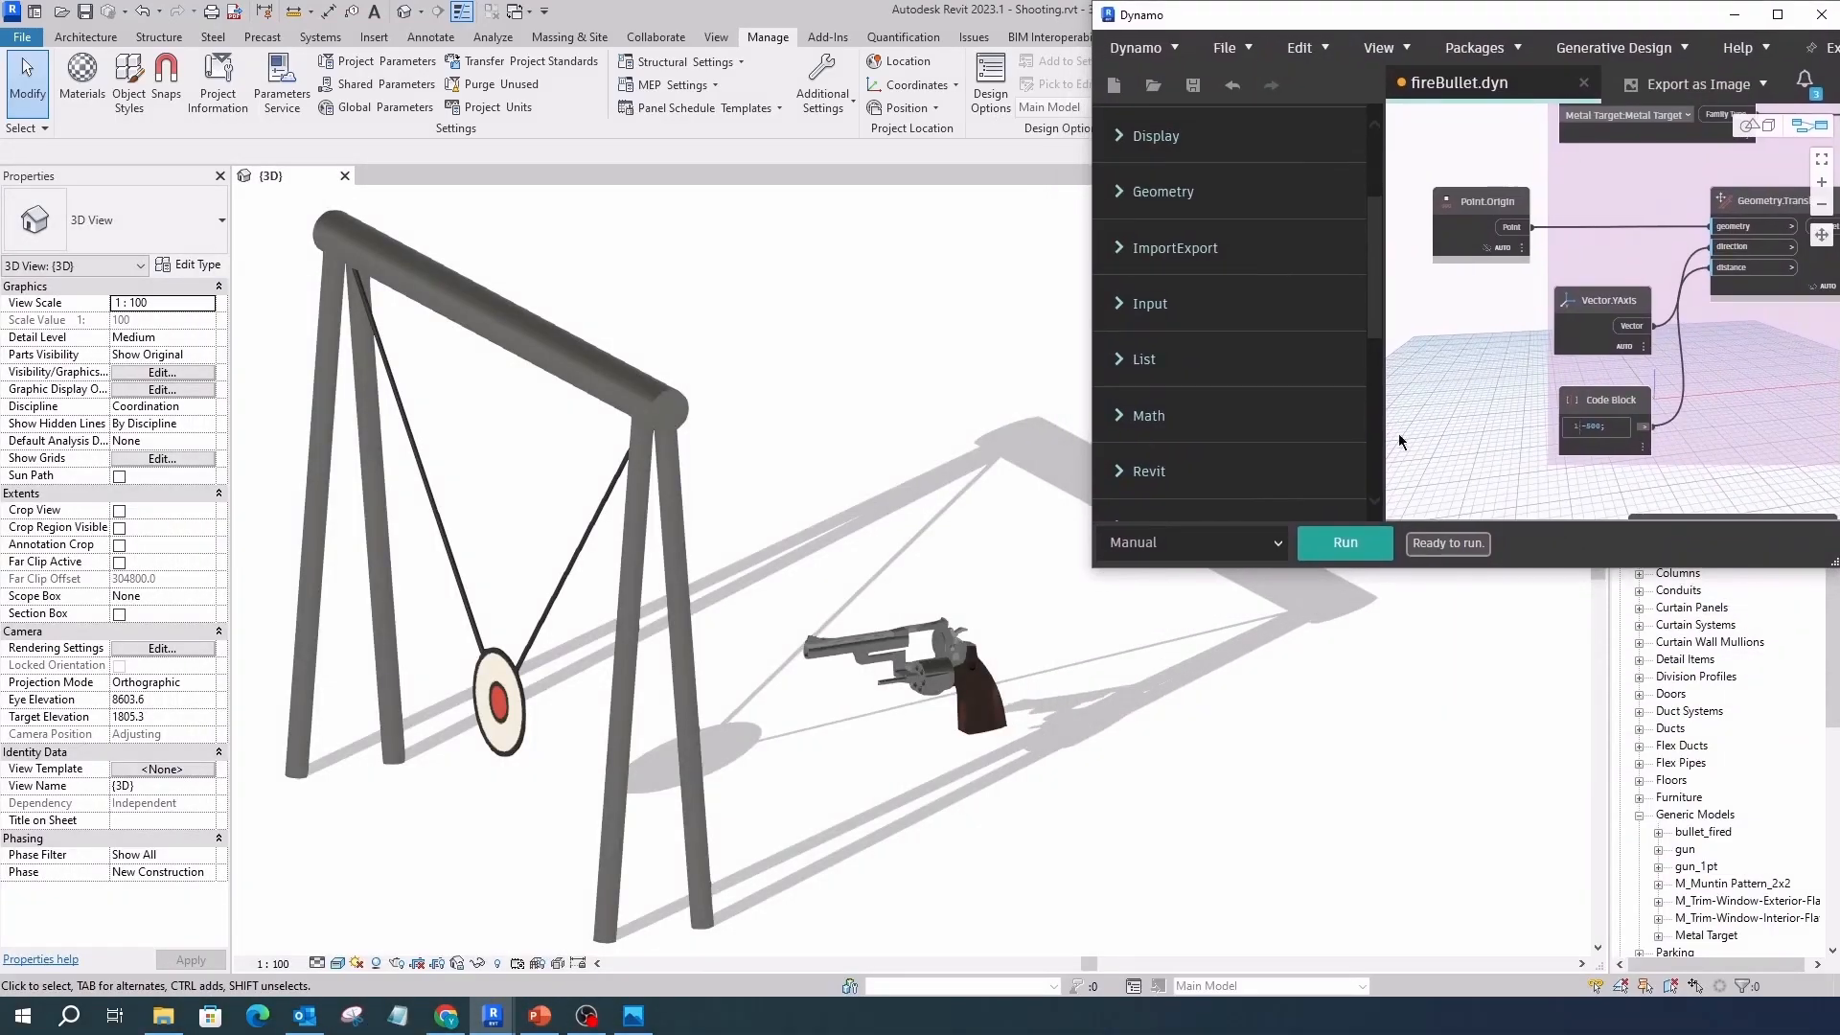
{"action": "scroll", "coordinate": [1461, 427], "scroll_direction": "down", "scroll_amount": 4}
{"action": "scroll", "coordinate": [1462, 427], "scroll_direction": "up", "scroll_amount": 2}
Enlarge the Dynamo window and examine the Set Target nodes that place the Metal Target family at a translated origin point.
{"action": "left_click", "coordinate": [1778, 15]}
{"action": "scroll", "coordinate": [383, 197], "scroll_direction": "up", "scroll_amount": 3}
{"action": "scroll", "coordinate": [719, 362], "scroll_direction": "up", "scroll_amount": 2}
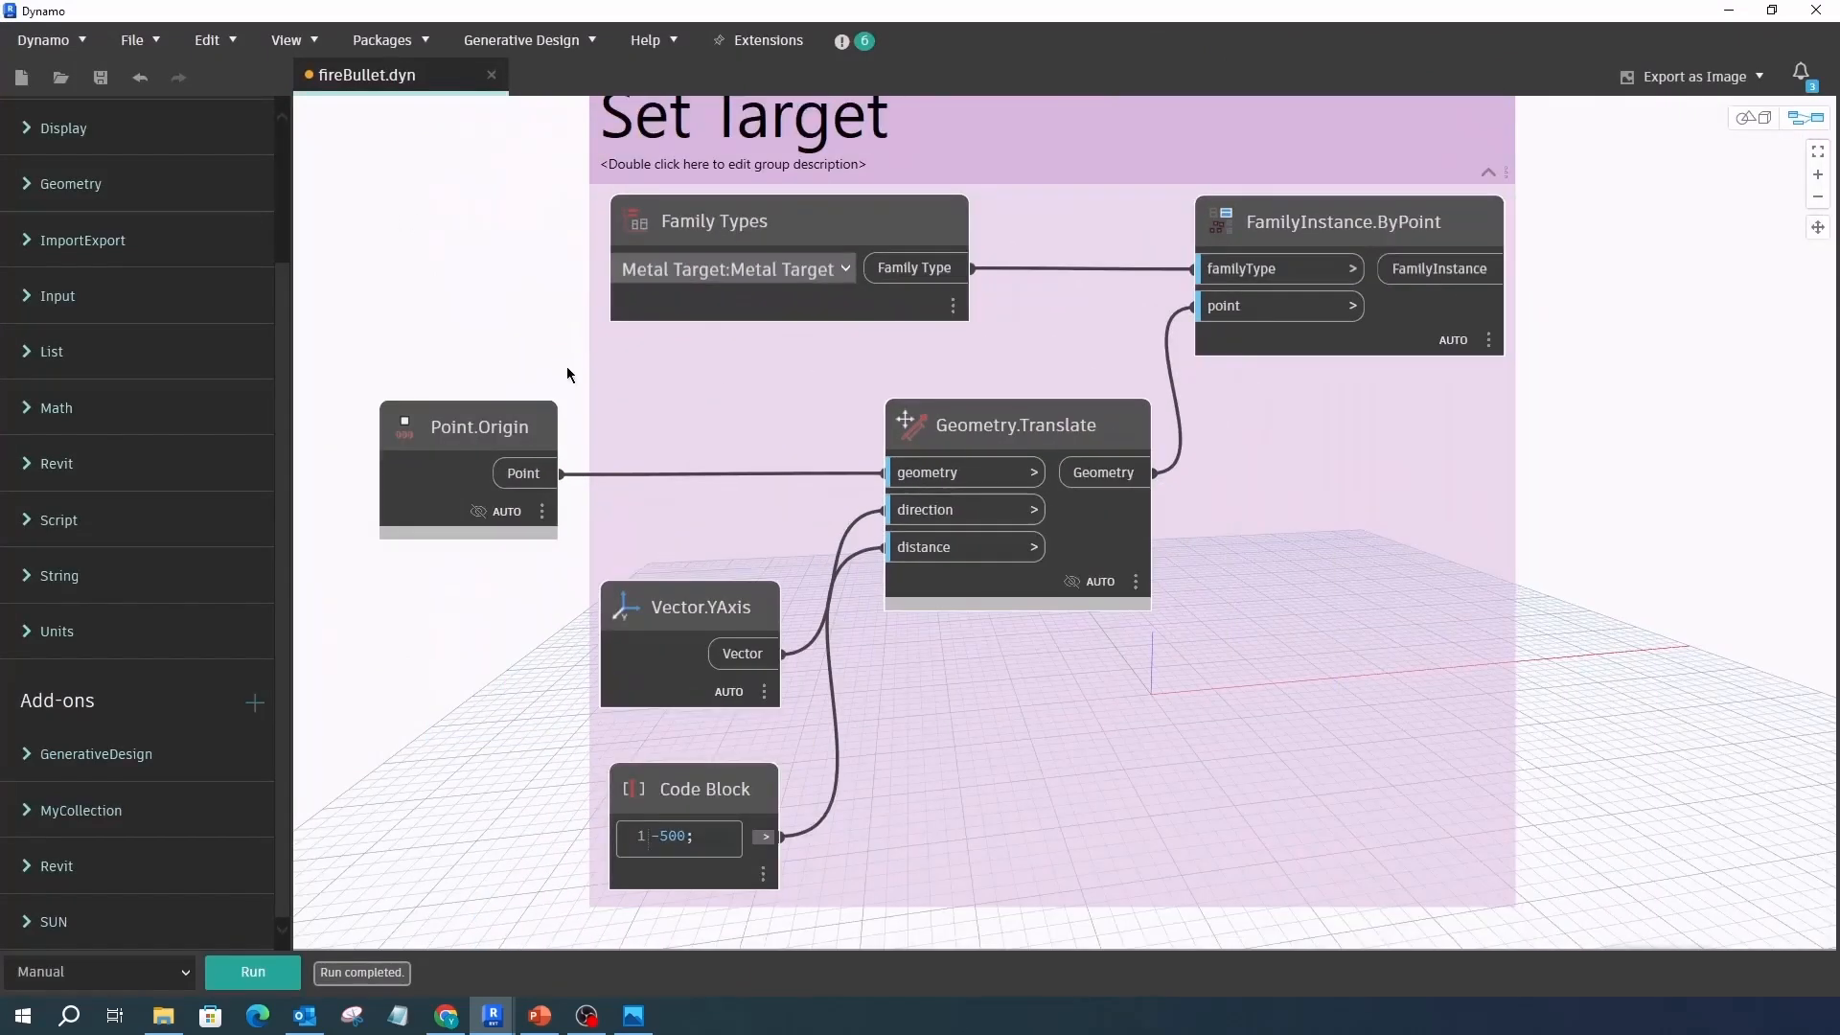
{"action": "scroll", "coordinate": [560, 585], "scroll_direction": "up", "scroll_amount": 2}
{"action": "scroll", "coordinate": [560, 590], "scroll_direction": "down", "scroll_amount": 2}
{"action": "scroll", "coordinate": [809, 400], "scroll_direction": "down", "scroll_amount": 1}
{"action": "scroll", "coordinate": [902, 720], "scroll_direction": "up", "scroll_amount": 2}
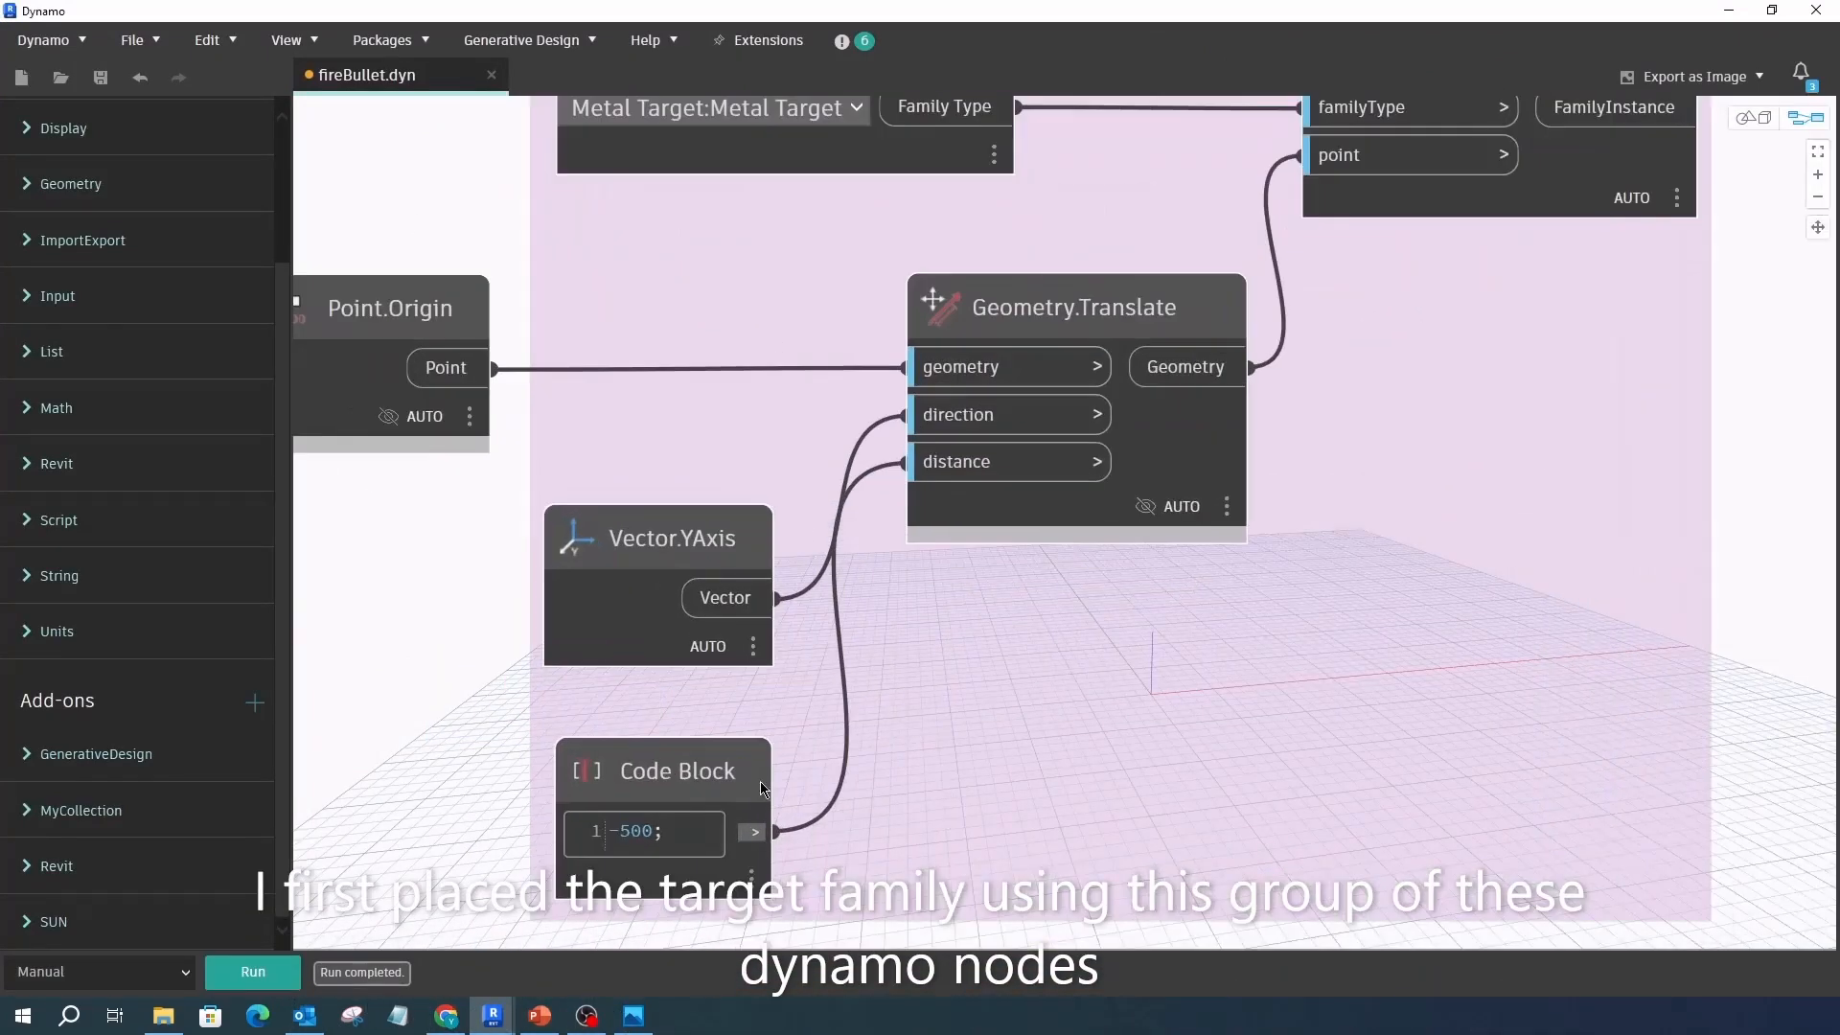
{"action": "scroll", "coordinate": [1234, 586], "scroll_direction": "down", "scroll_amount": 2}
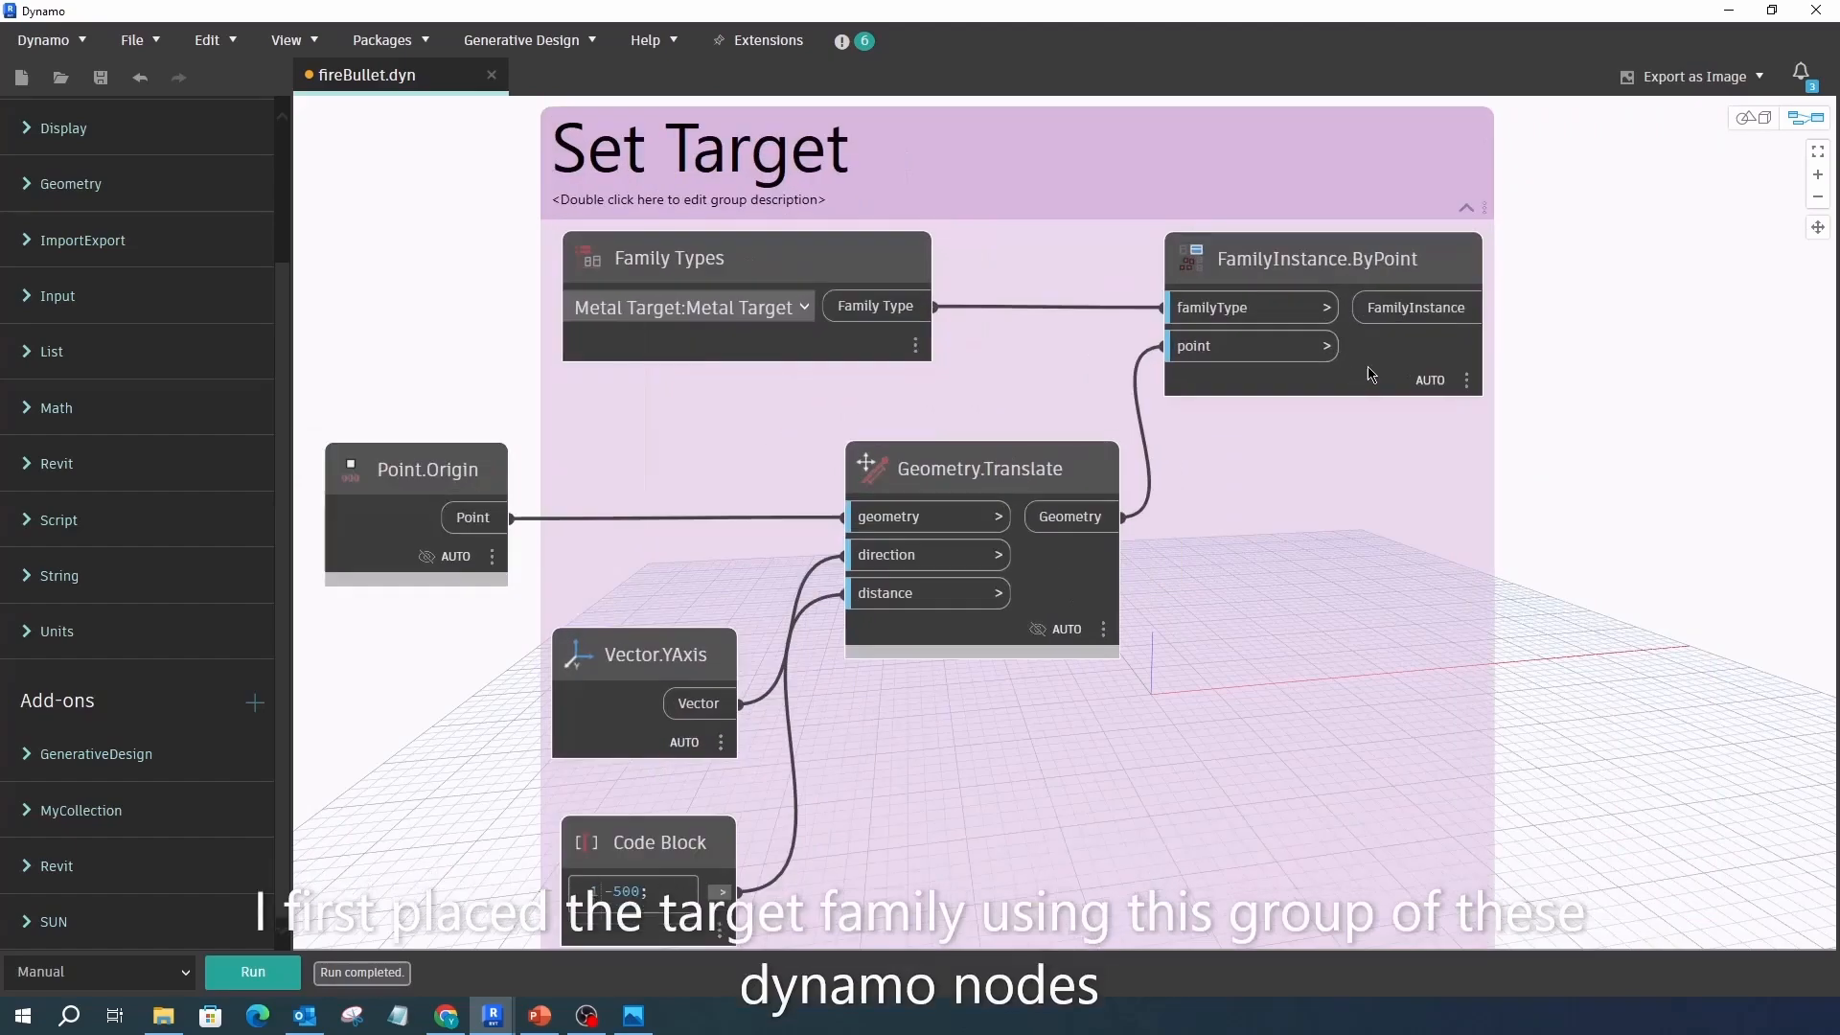
Examine the Integer Slider, Code Block and Python Script chain and the Activate Periodic Run for 1000ms group.
{"action": "scroll", "coordinate": [1472, 430], "scroll_direction": "down", "scroll_amount": 4}
{"action": "scroll", "coordinate": [956, 578], "scroll_direction": "up", "scroll_amount": 1}
{"action": "scroll", "coordinate": [957, 556], "scroll_direction": "up", "scroll_amount": 3}
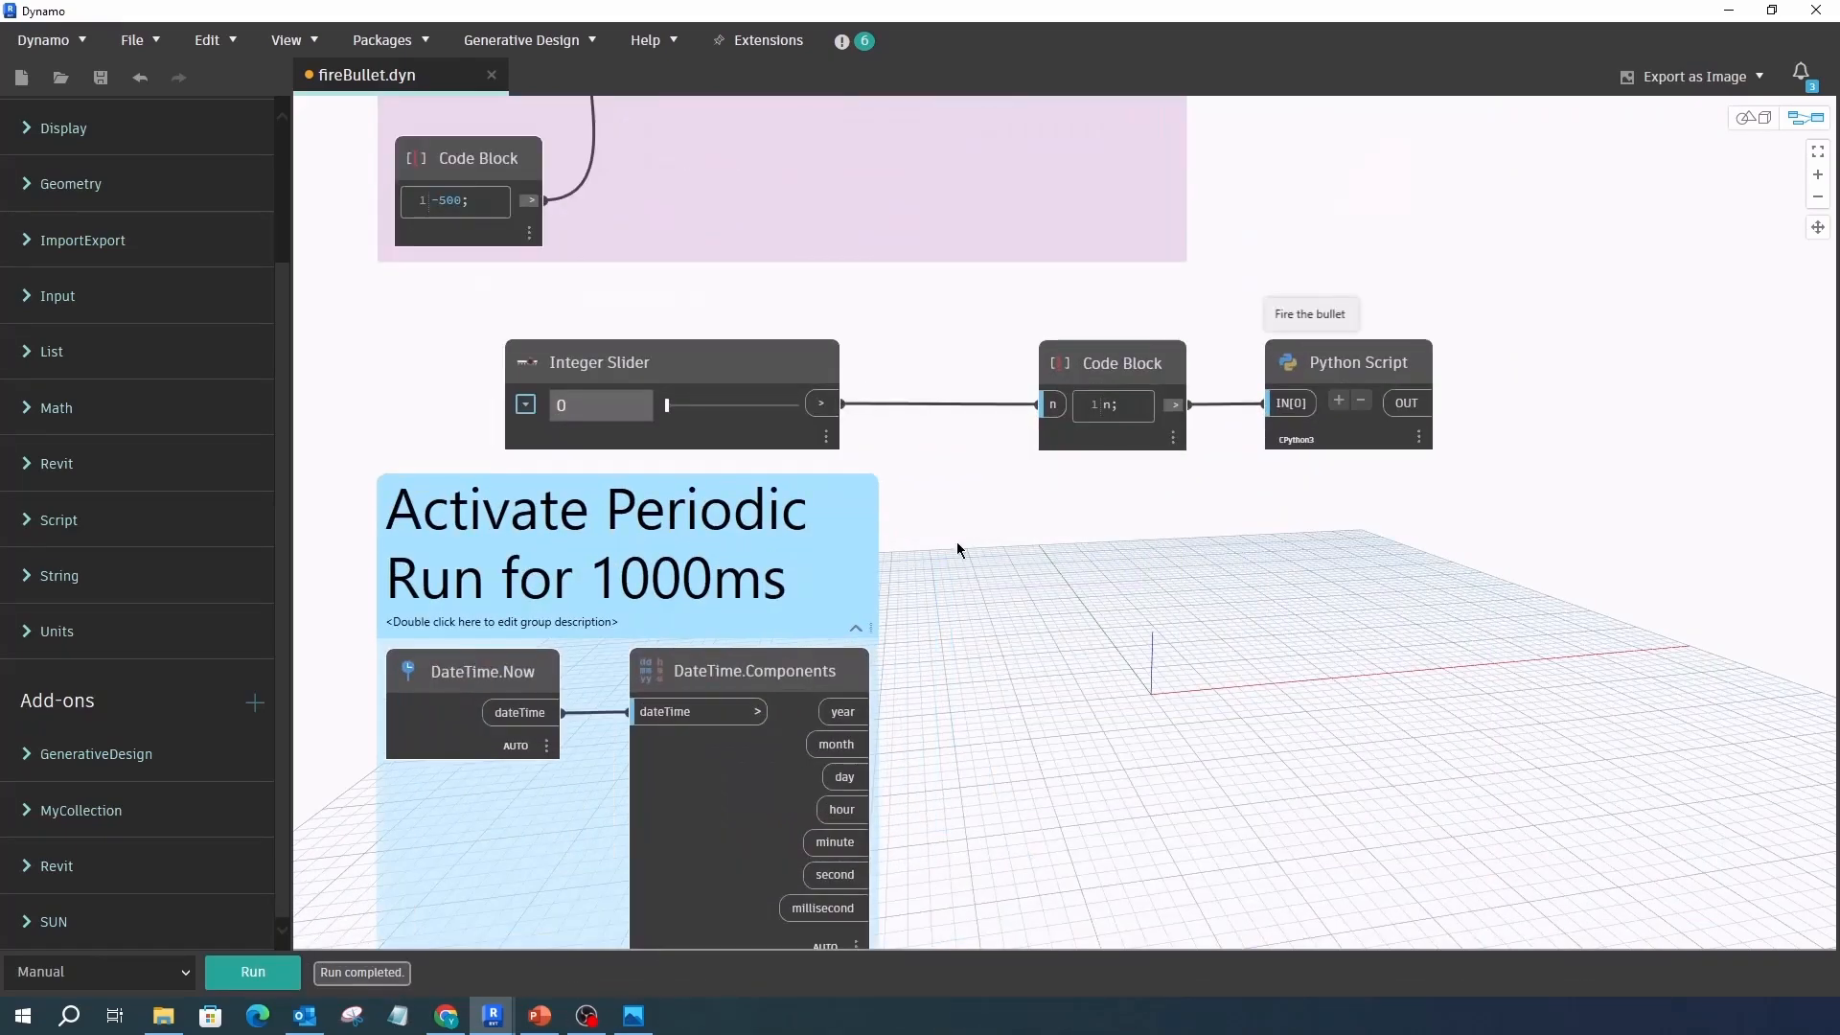
{"action": "scroll", "coordinate": [920, 671], "scroll_direction": "down", "scroll_amount": 2}
{"action": "scroll", "coordinate": [916, 682], "scroll_direction": "up", "scroll_amount": 2}
{"action": "scroll", "coordinate": [949, 613], "scroll_direction": "down", "scroll_amount": 1}
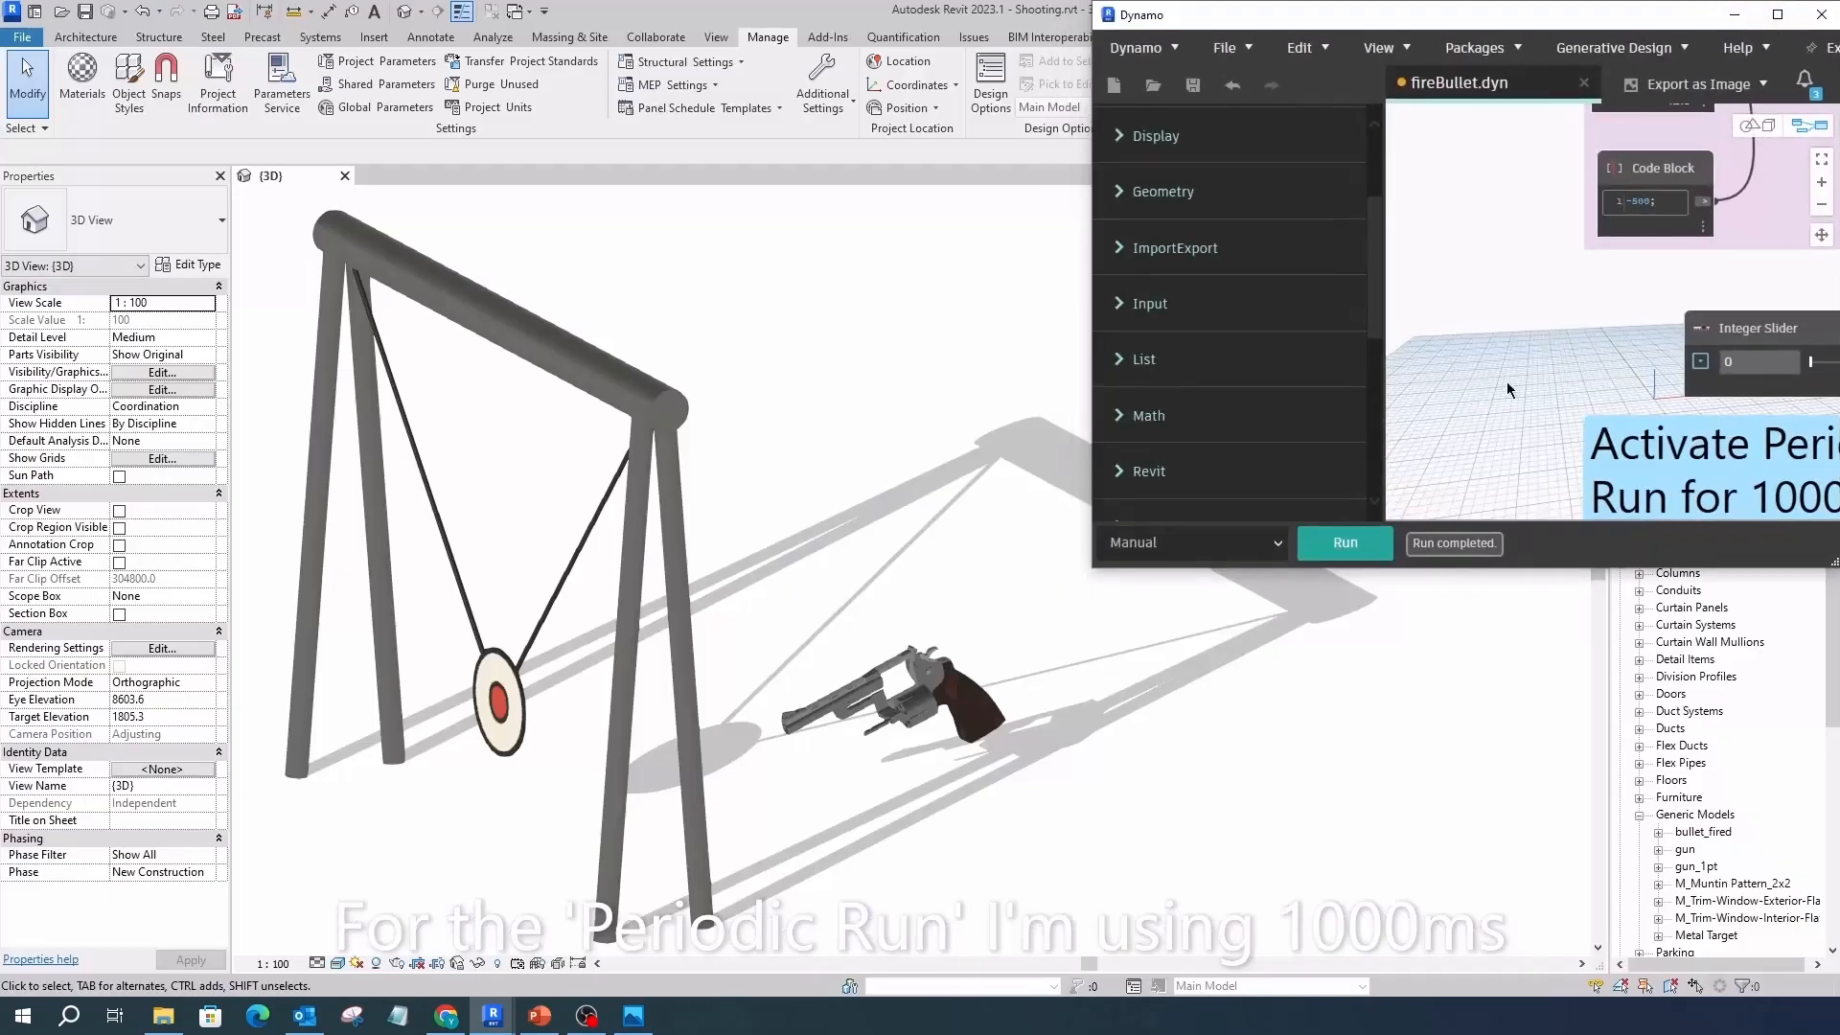
Run the graph beside the 3D view with increasing Integer Slider values, including 2 and 10.
{"action": "scroll", "coordinate": [1492, 308], "scroll_direction": "up", "scroll_amount": 3}
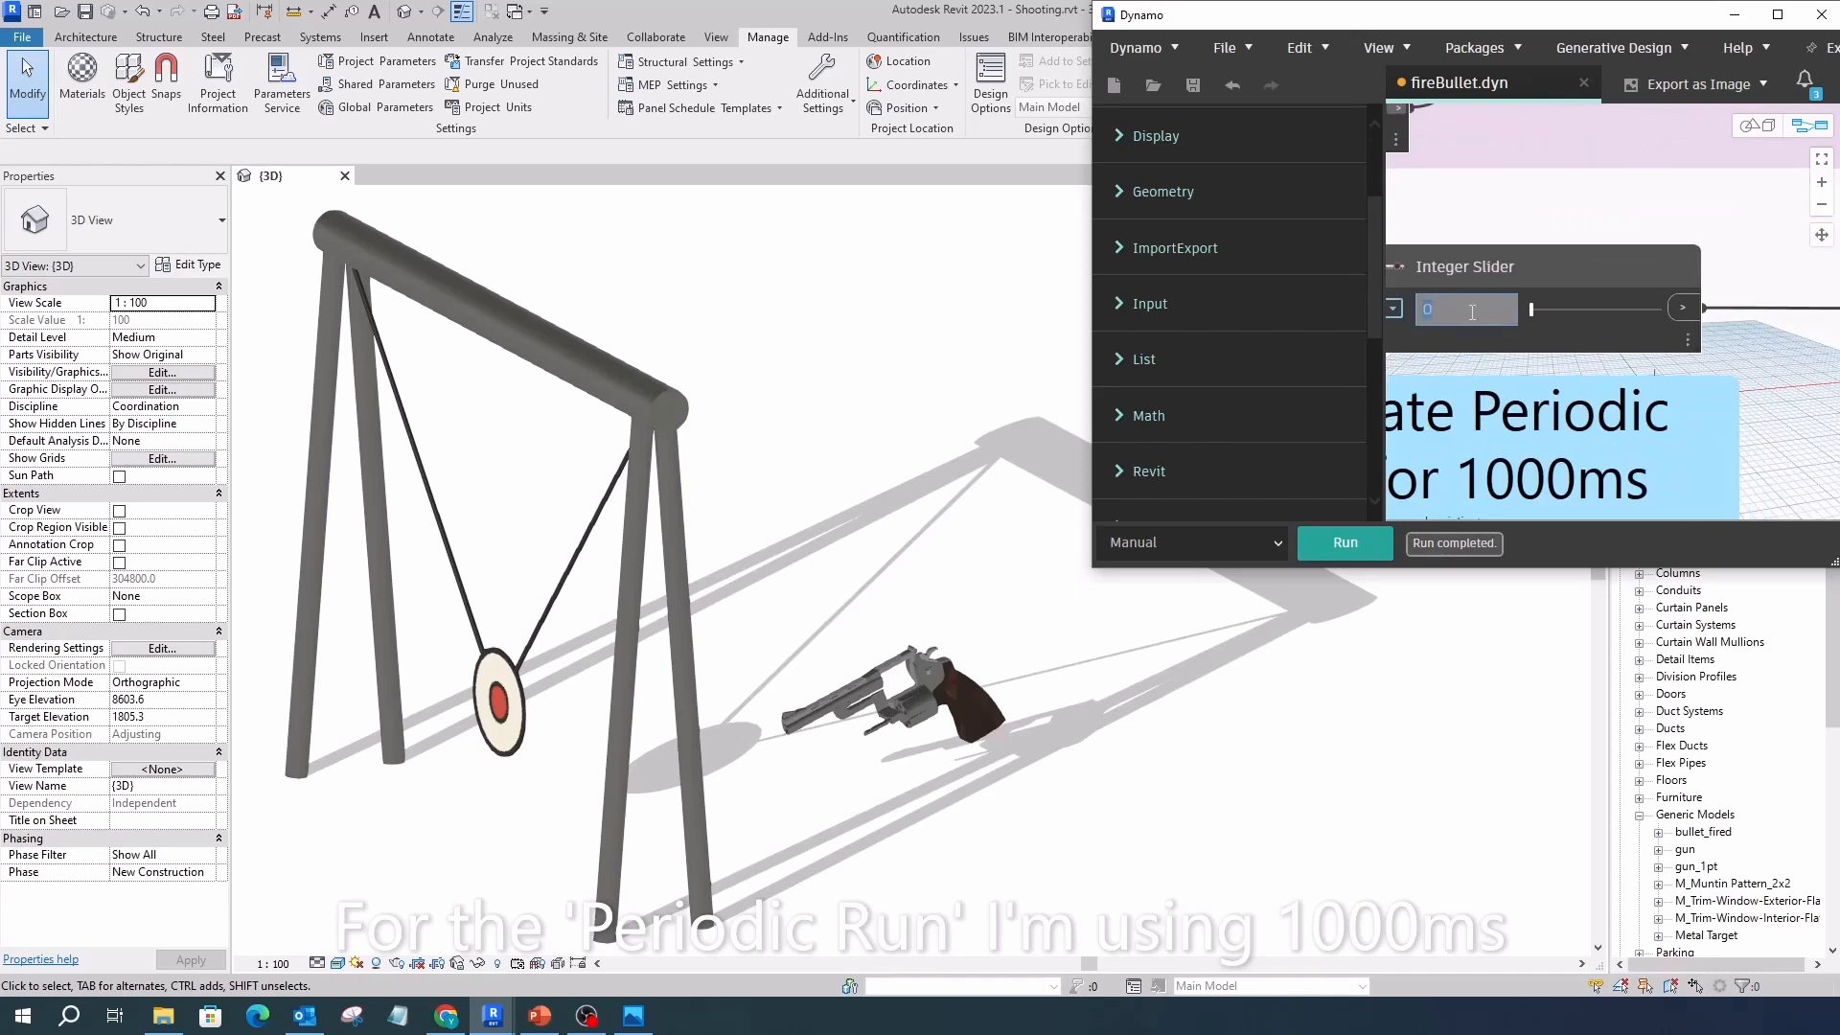
{"action": "left_click", "coordinate": [1373, 545]}
{"action": "left_click", "coordinate": [1458, 315]}
{"action": "type", "text": "2"}
{"action": "left_click", "coordinate": [1371, 543]}
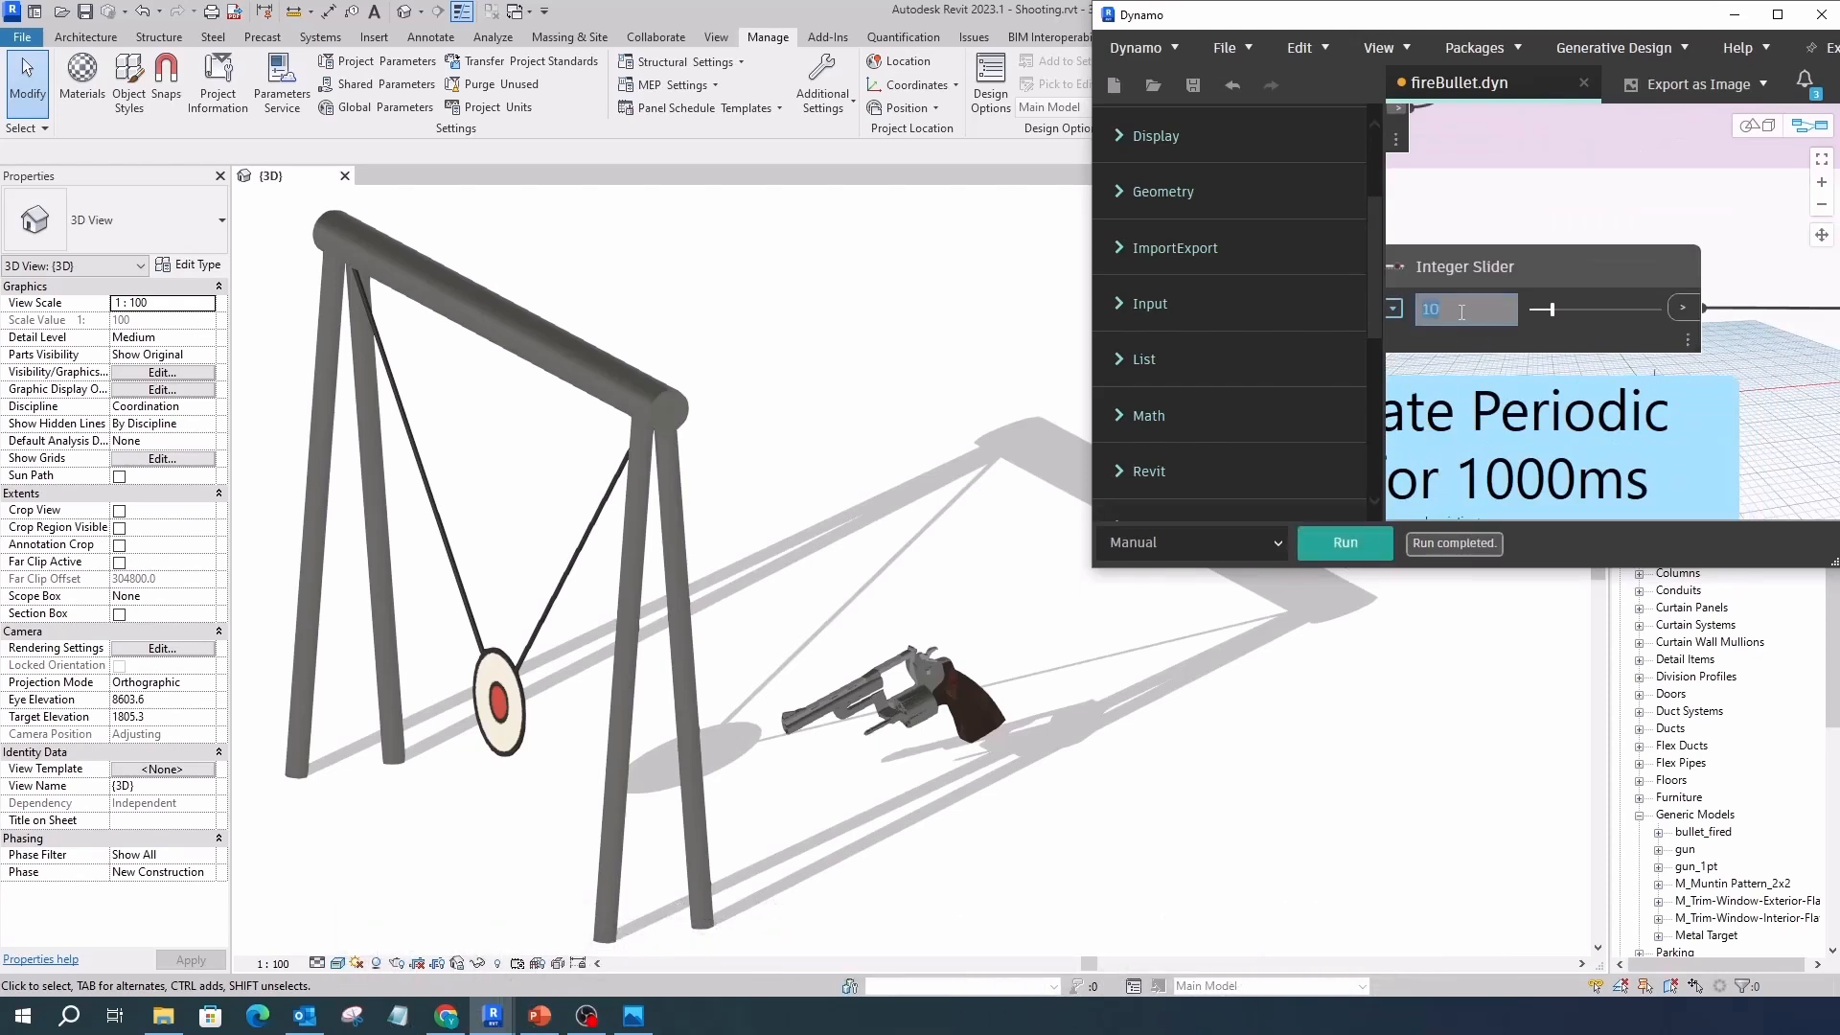
{"action": "left_click", "coordinate": [1373, 551]}
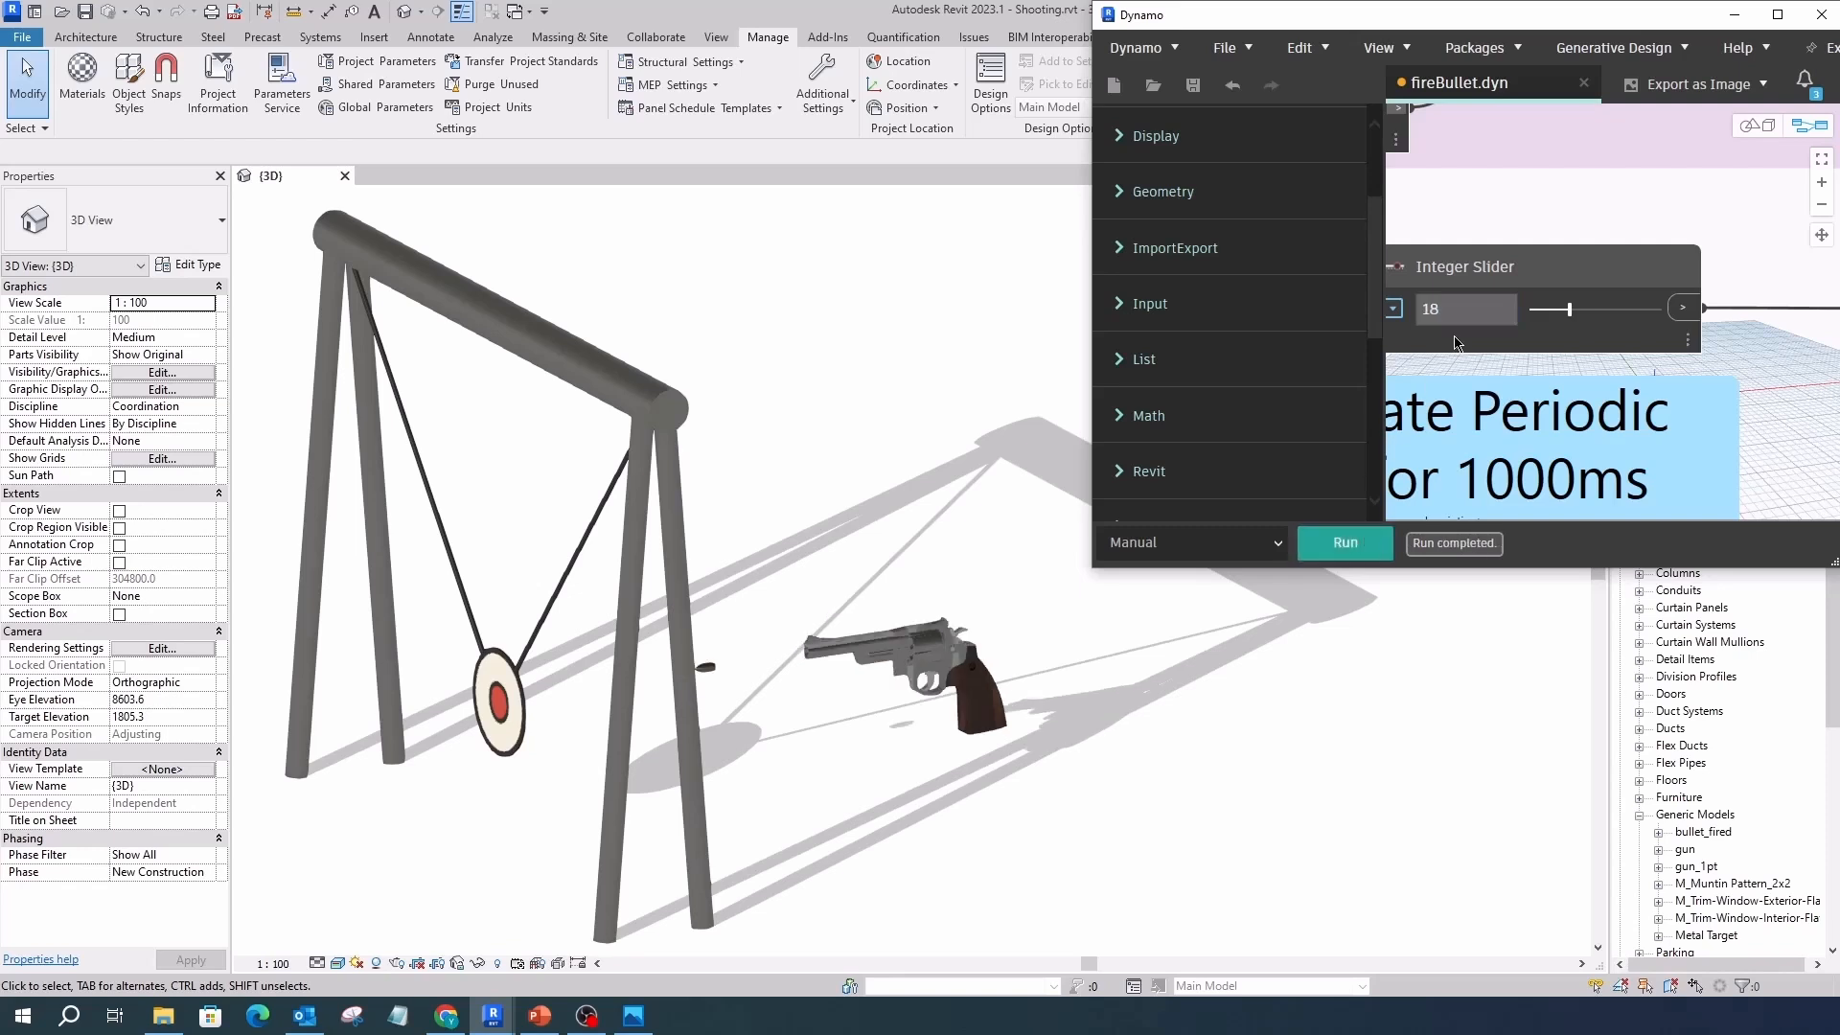
Run the graph with the Integer Slider set in turn to 20, 21 and 22 to advance the shot.
{"action": "left_click", "coordinate": [1481, 306]}
{"action": "type", "text": "20"}
{"action": "left_click", "coordinate": [1342, 546]}
{"action": "left_click", "coordinate": [1480, 308]}
{"action": "type", "text": "21"}
{"action": "left_click", "coordinate": [1467, 307]}
{"action": "type", "text": "22"}
{"action": "left_click", "coordinate": [1359, 544]}
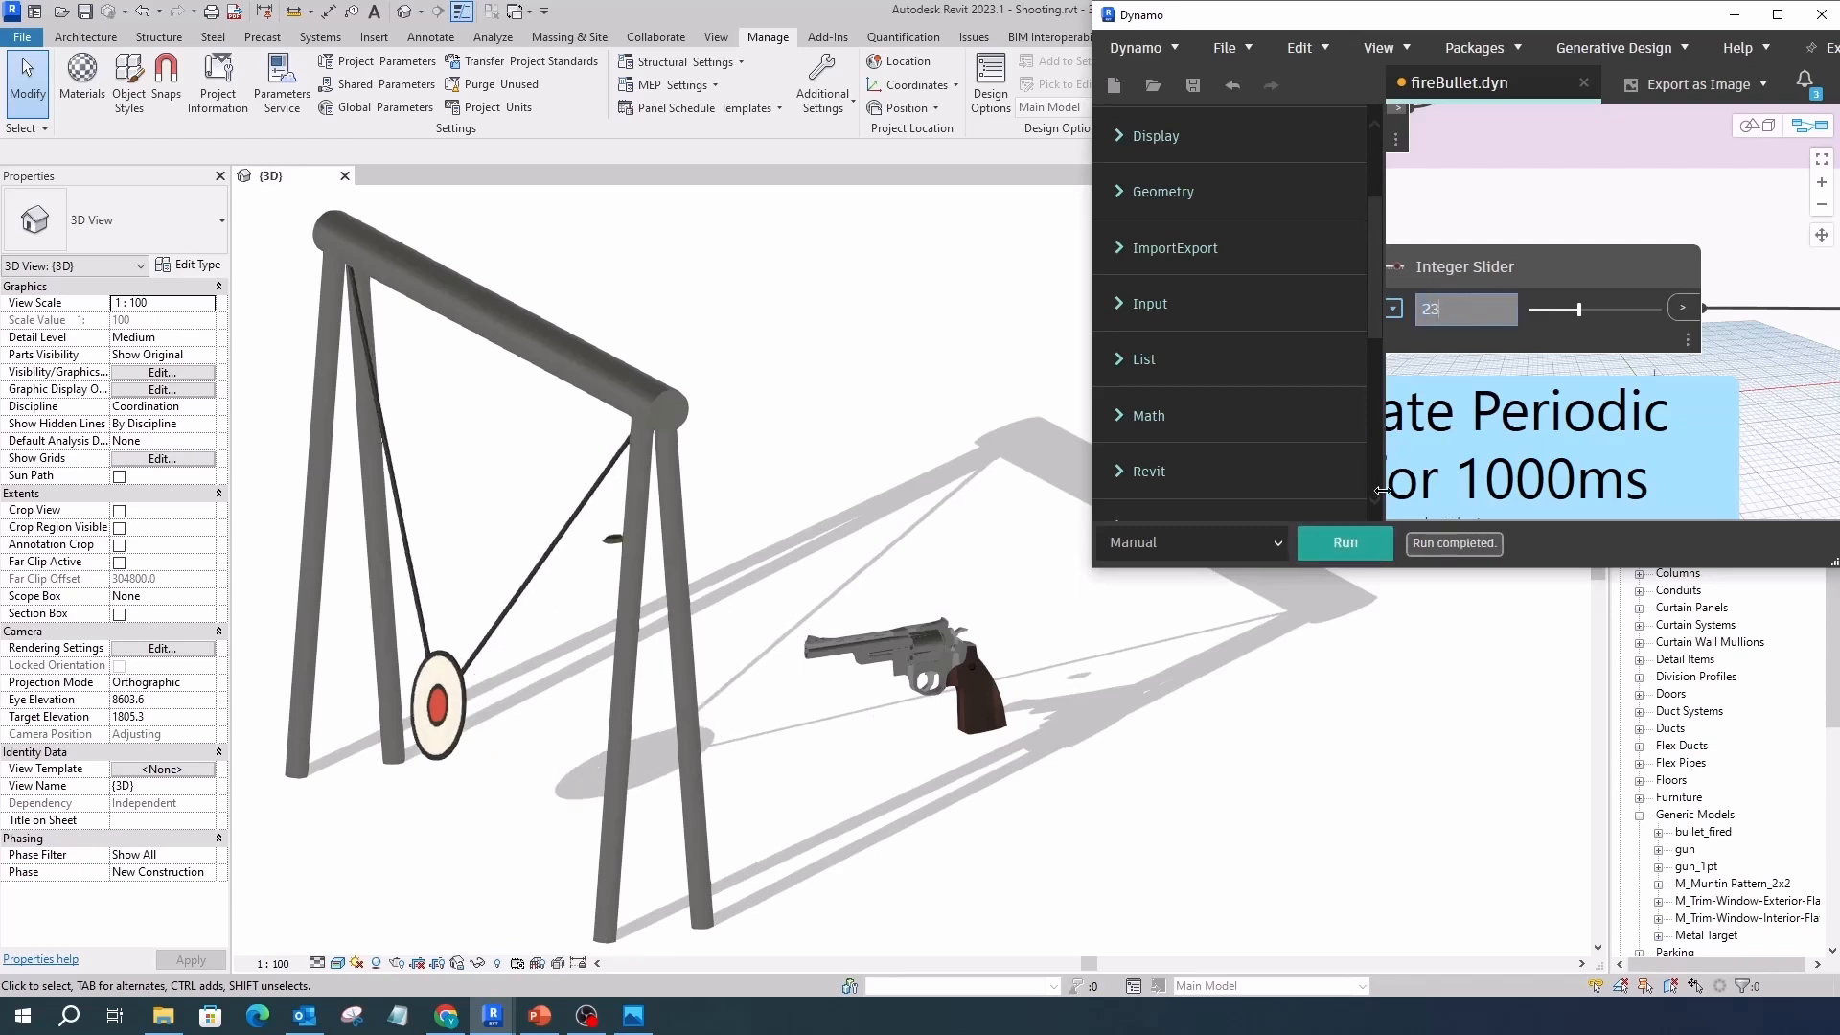
Continue the target swing by running the graph with the Integer Slider raised one value at a time from 24 to 26.
{"action": "left_click", "coordinate": [1466, 307]}
{"action": "type", "text": "25"}
{"action": "left_click", "coordinate": [1351, 537]}
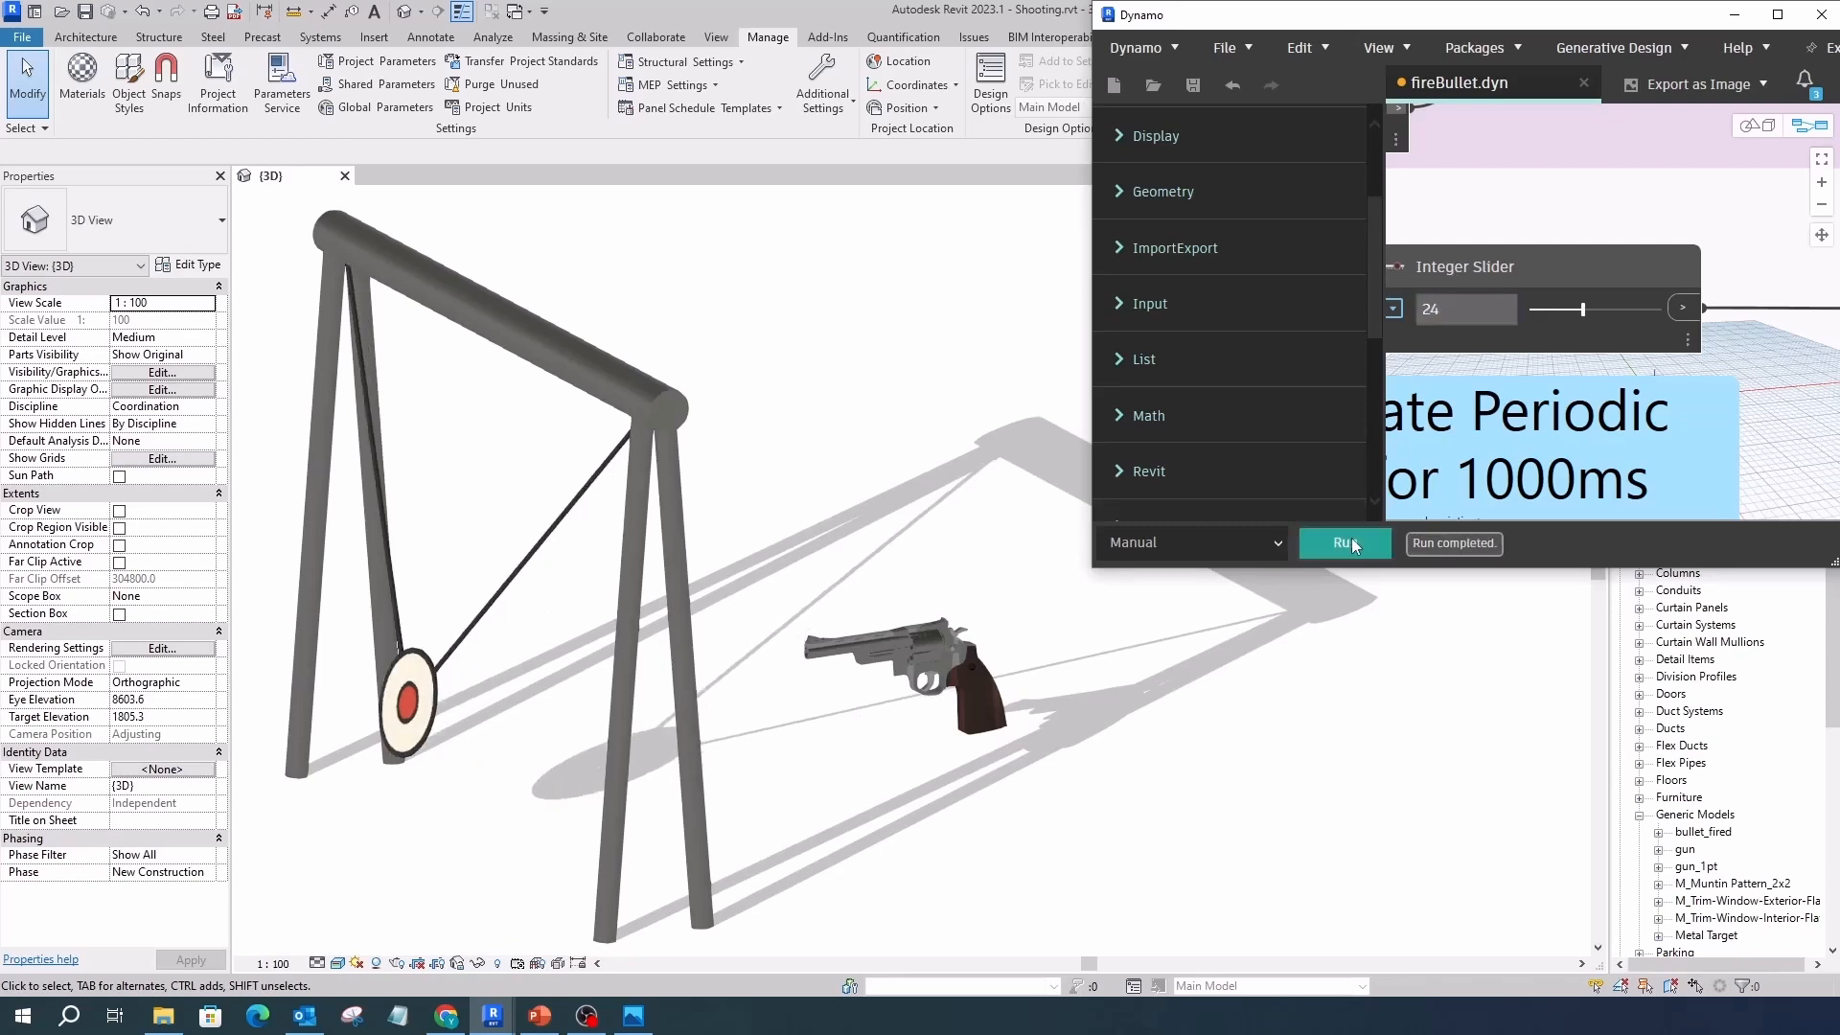
{"action": "left_click", "coordinate": [1464, 303]}
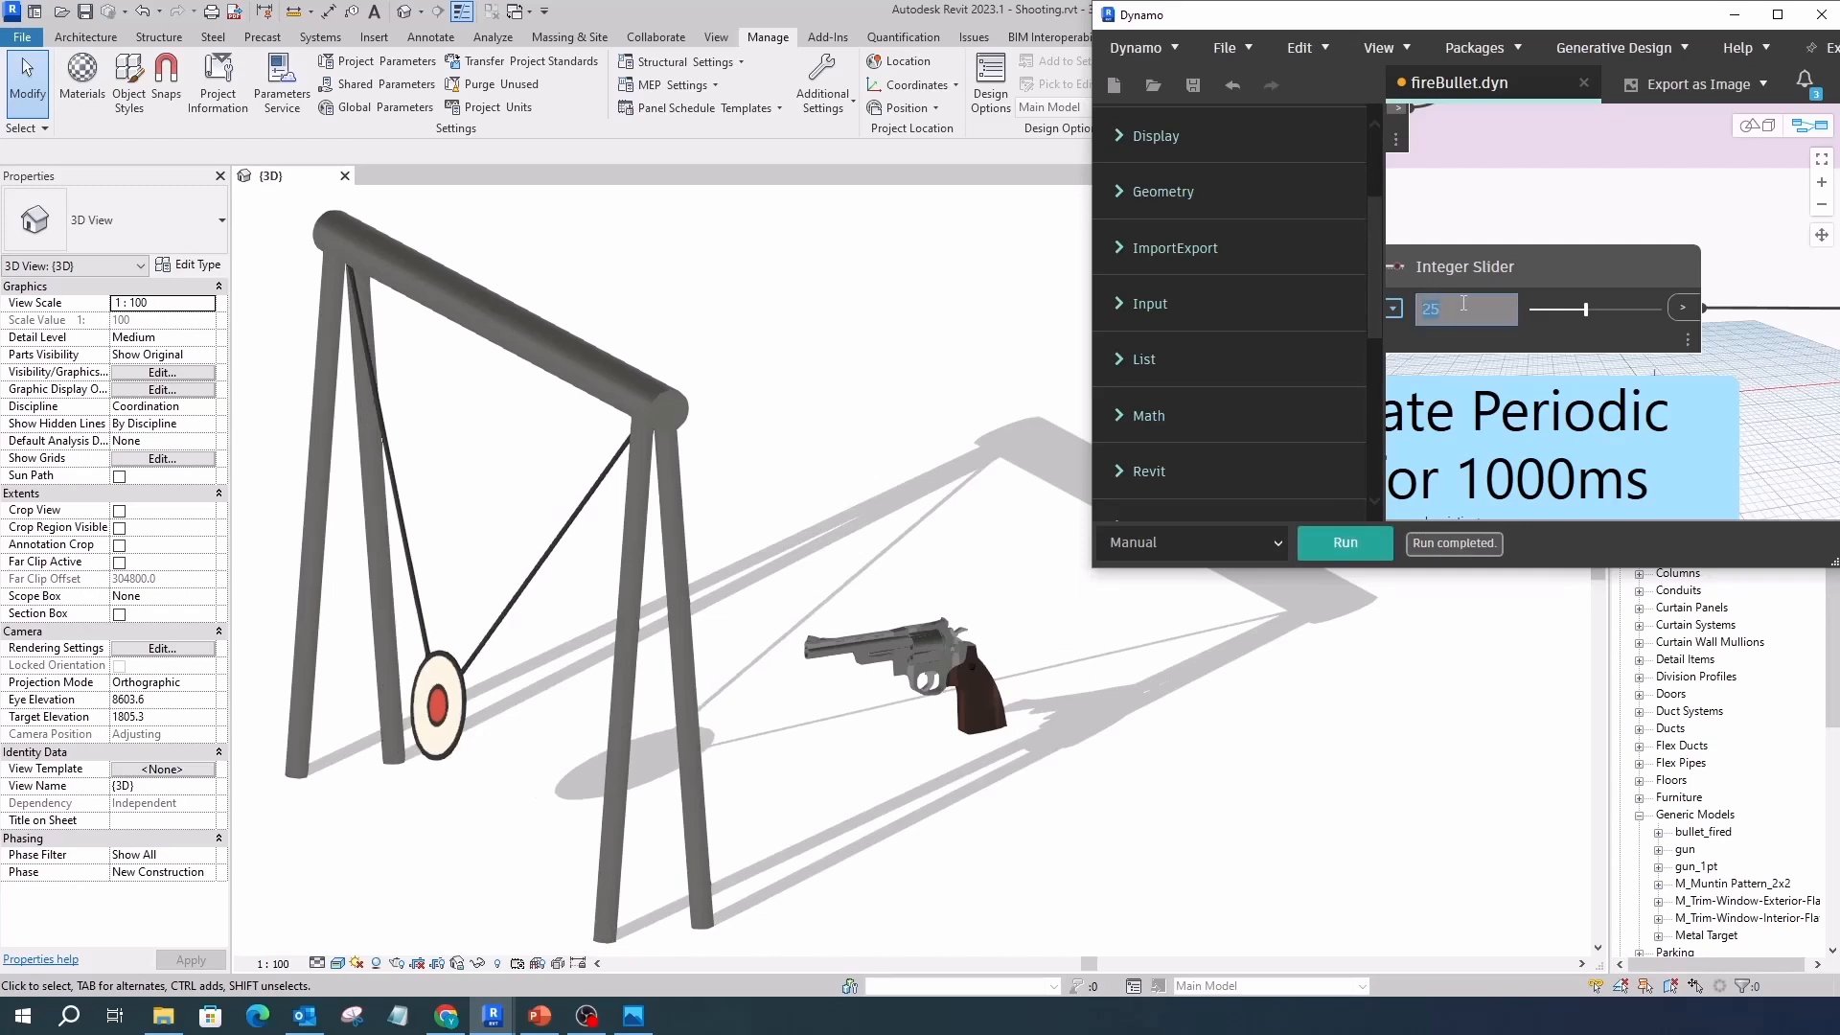
Maximise the Dynamo window and open the "Fire the bullet" Python Script in a taller, wider editor.
{"action": "scroll", "coordinate": [1423, 439], "scroll_direction": "down", "scroll_amount": 5}
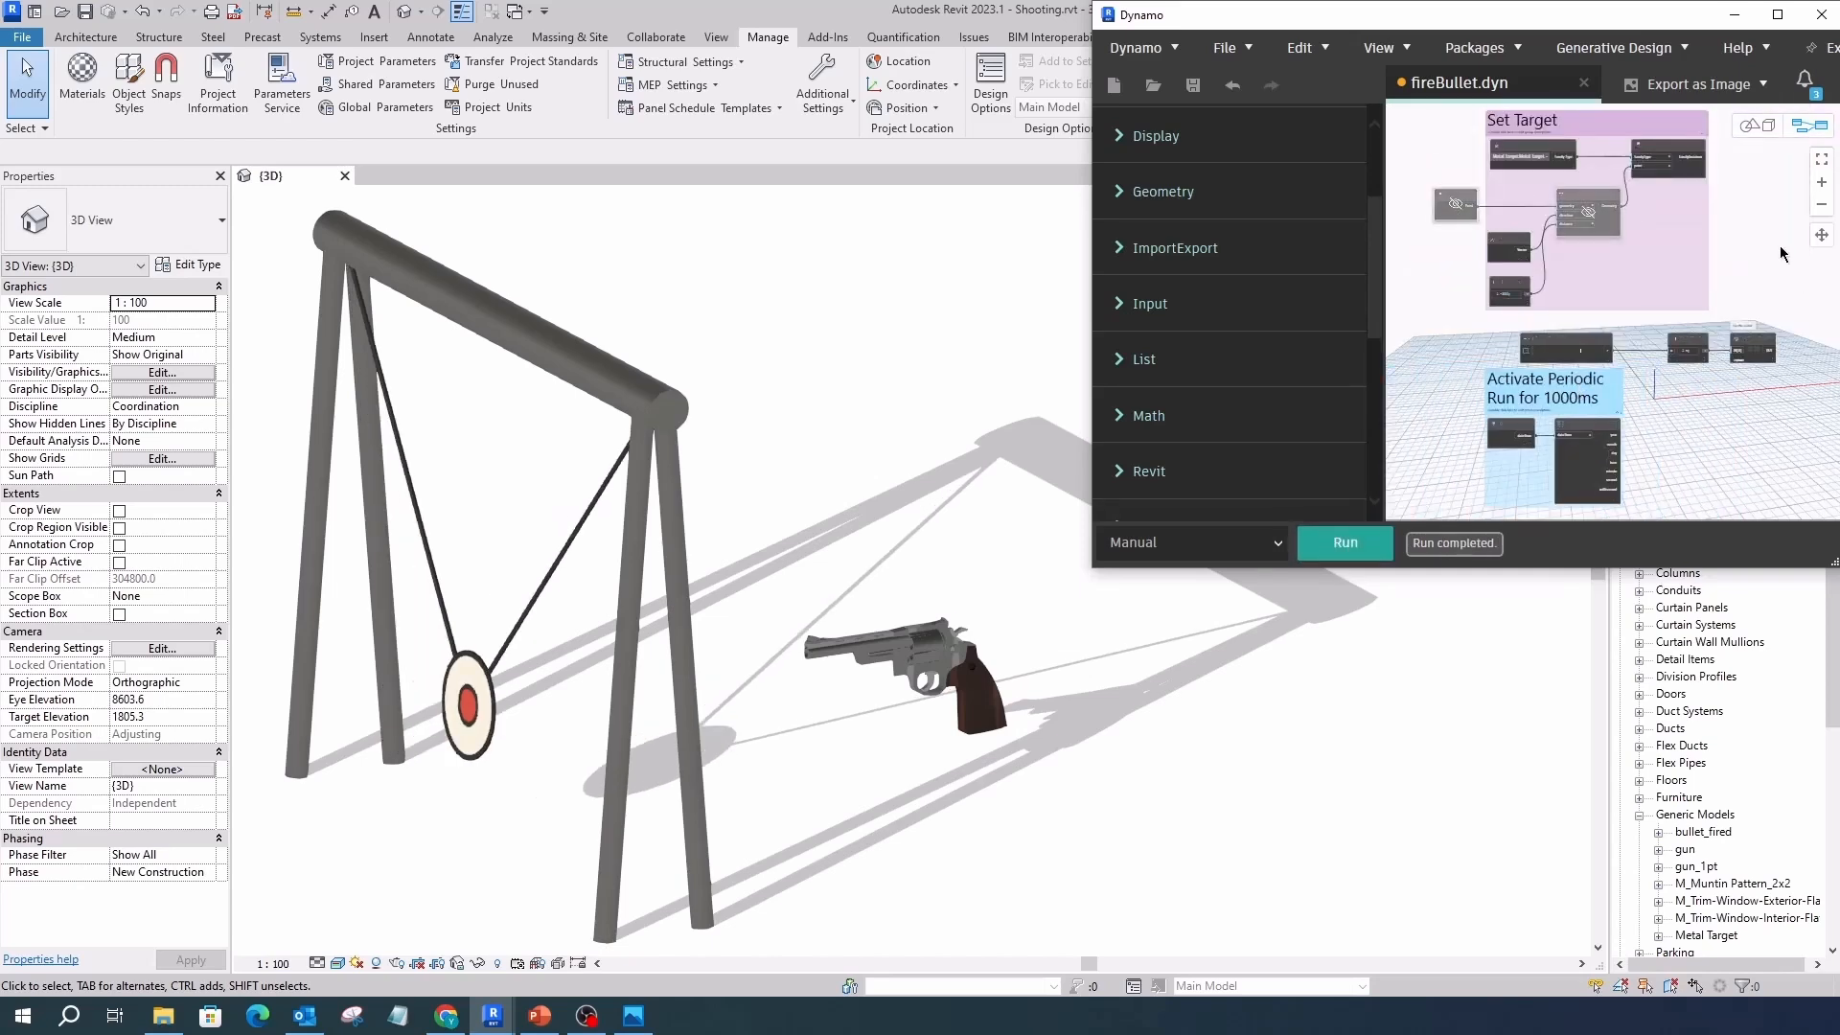
{"action": "left_click", "coordinate": [1778, 15]}
{"action": "scroll", "coordinate": [1093, 484], "scroll_direction": "up", "scroll_amount": 6}
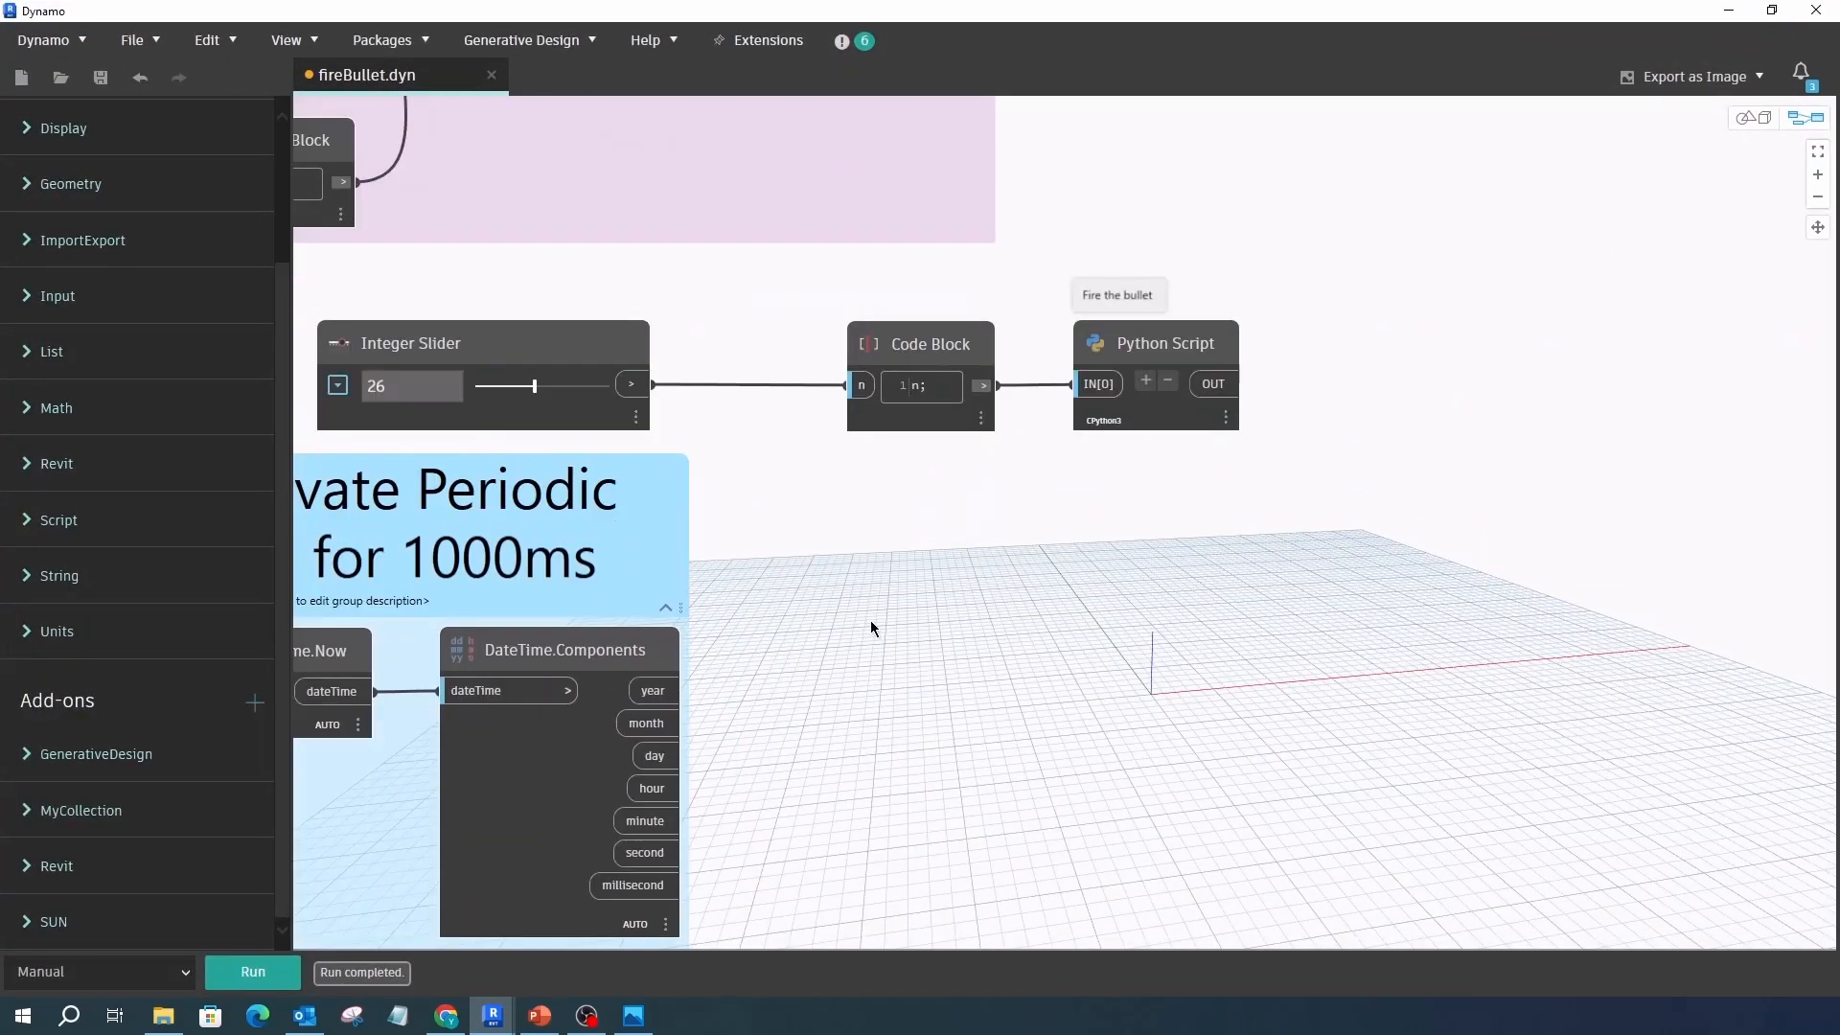
{"action": "scroll", "coordinate": [1117, 422], "scroll_direction": "up", "scroll_amount": 4}
{"action": "double_click", "coordinate": [1118, 415]}
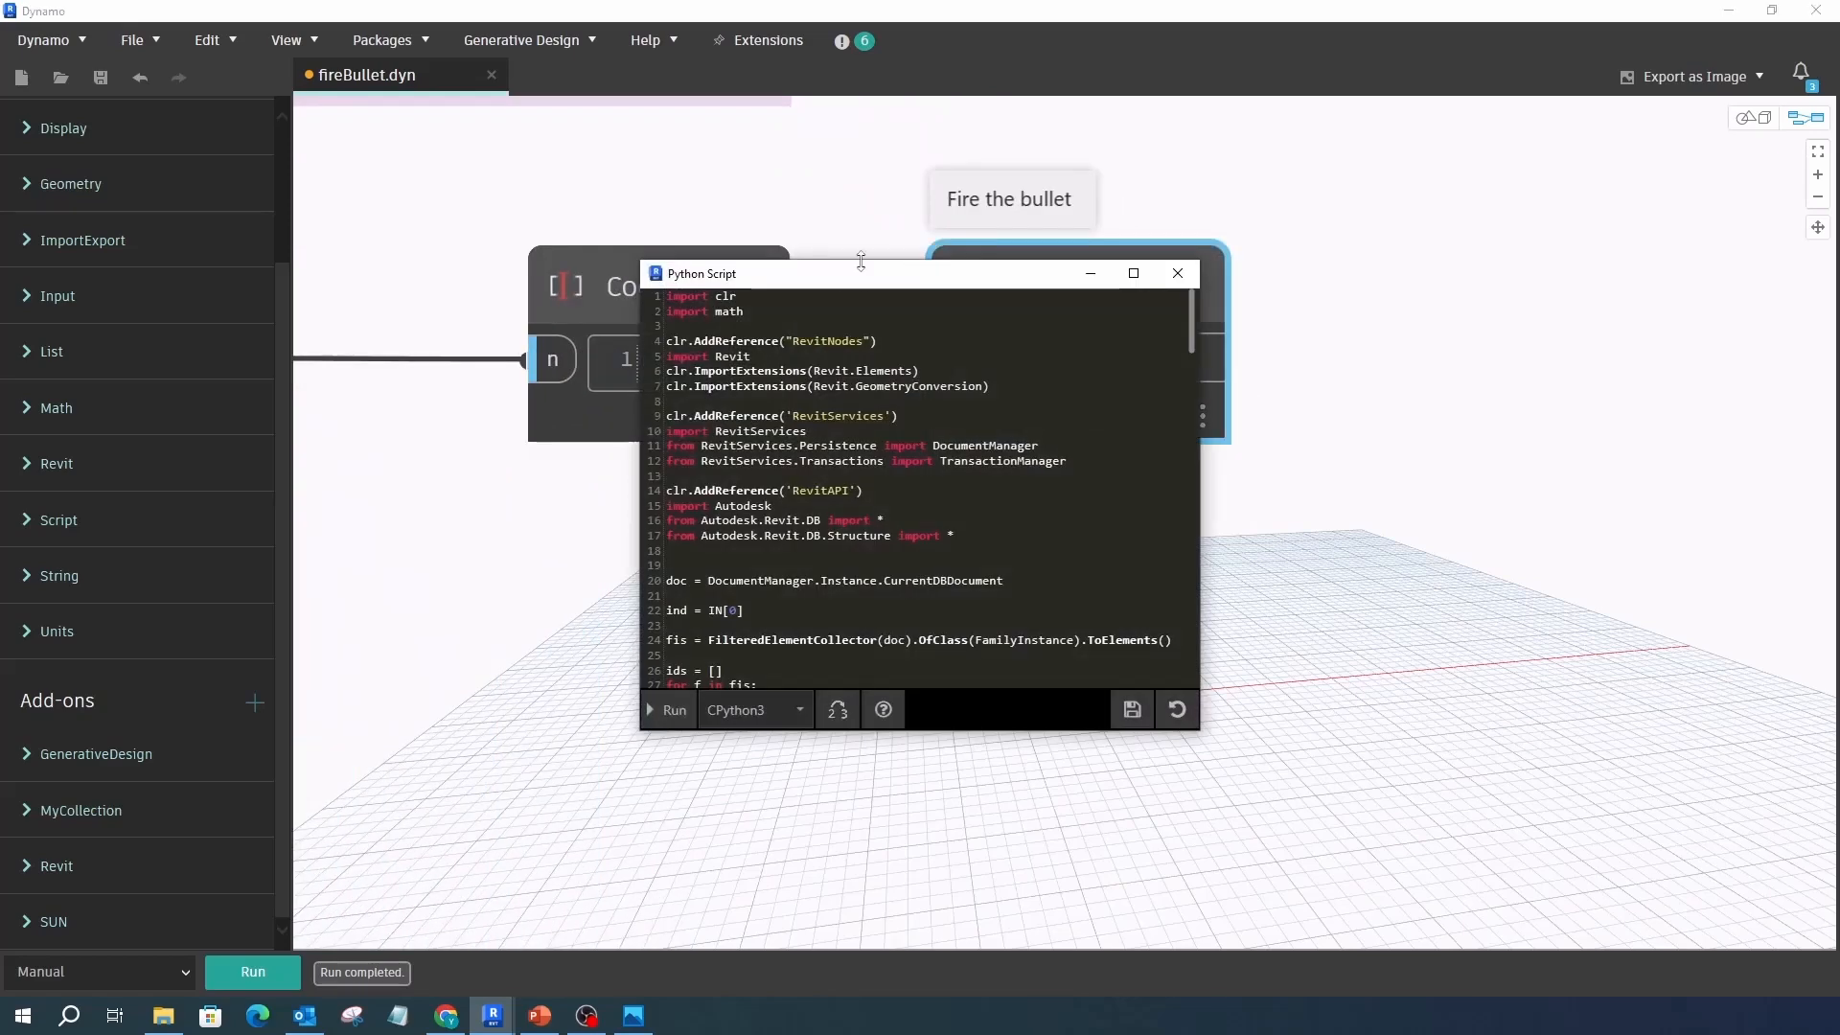
{"action": "left_click_drag", "start_coordinate": [992, 366], "coordinate": [992, 110]}
{"action": "left_click_drag", "start_coordinate": [1199, 403], "coordinate": [1490, 403]}
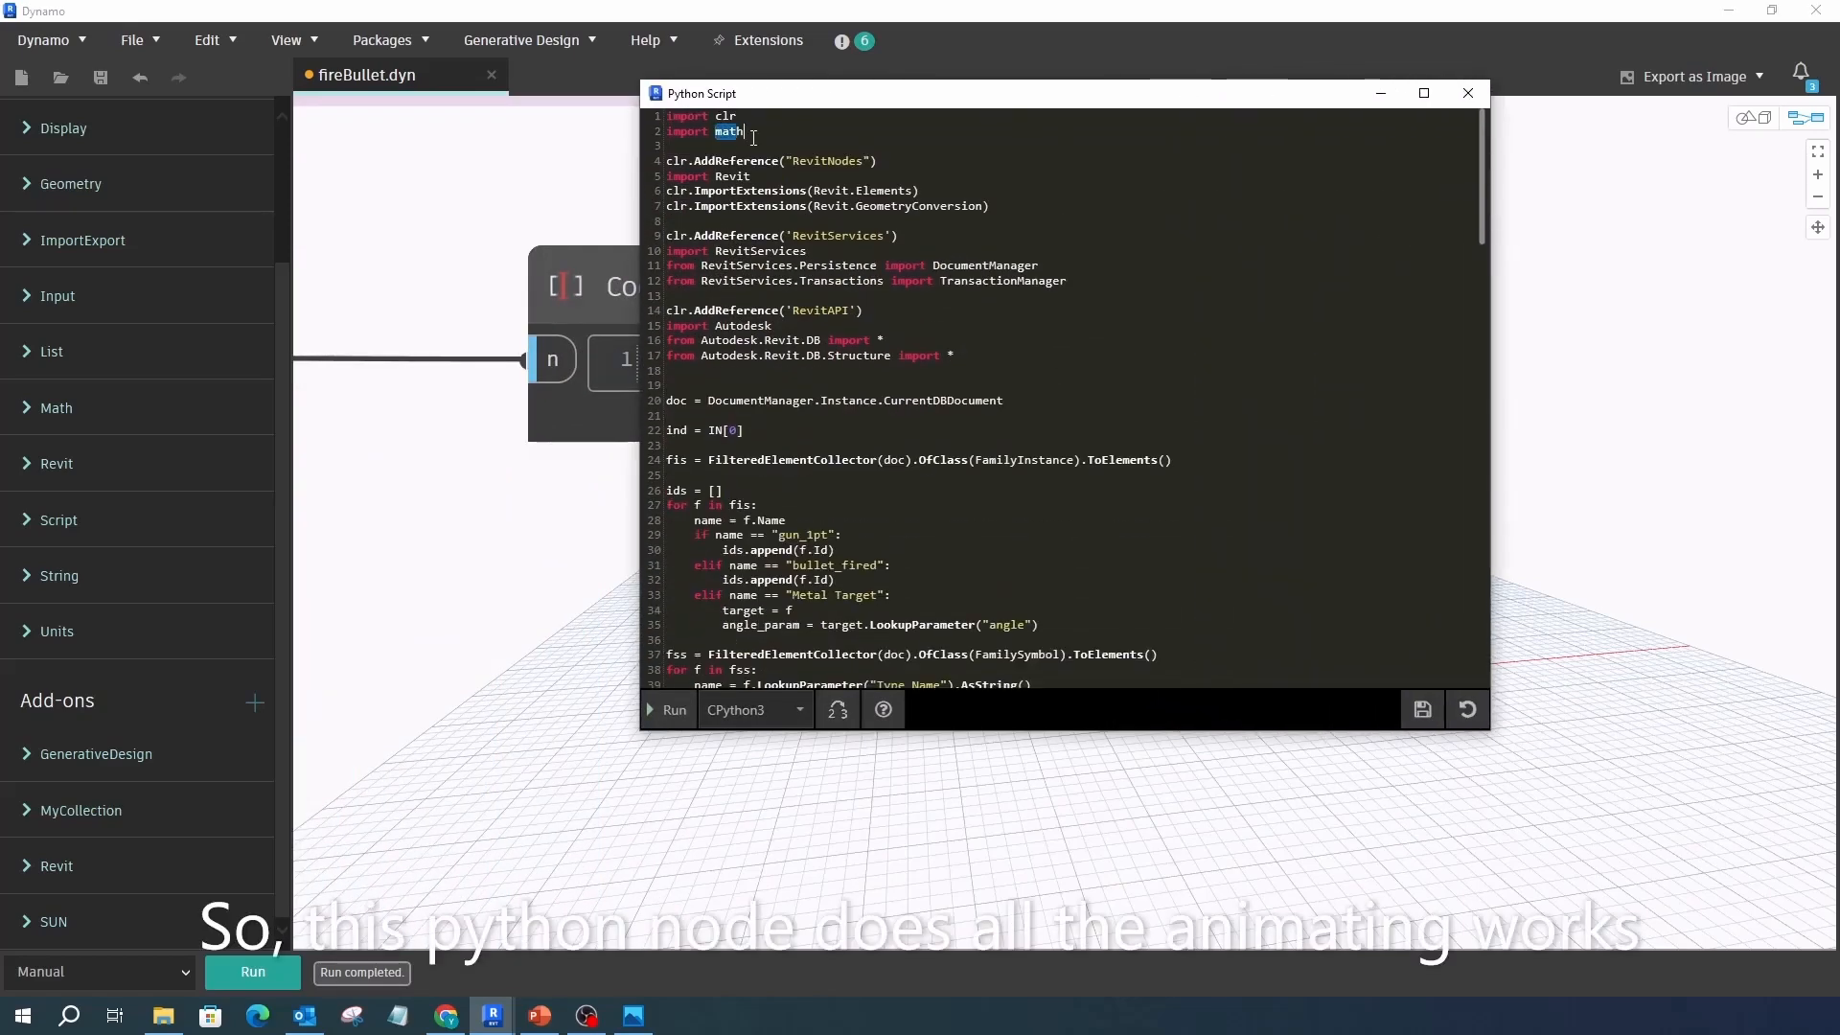
Examine the script's math import, gun placement, degree-to-radian rotations and bullet placement code.
{"action": "scroll", "coordinate": [1034, 599], "scroll_direction": "down", "scroll_amount": 10}
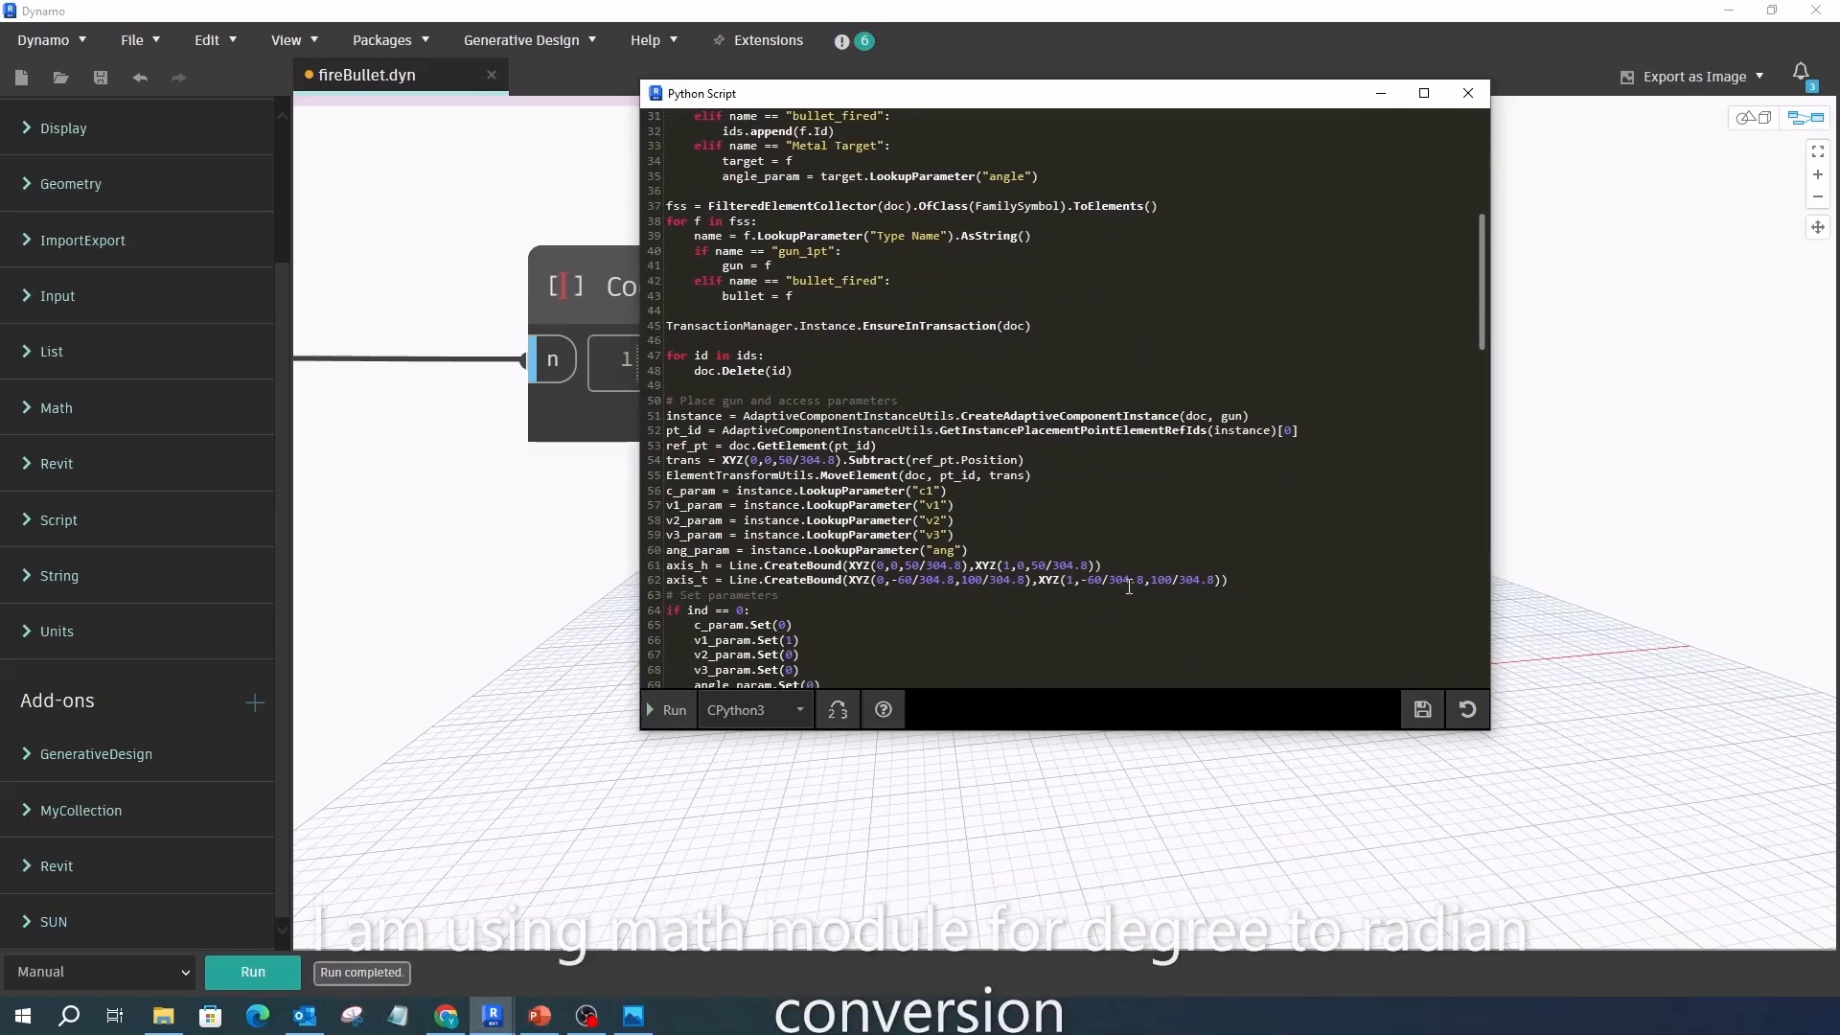
{"action": "scroll", "coordinate": [1129, 591], "scroll_direction": "down", "scroll_amount": 3}
{"action": "mouse_move", "coordinate": [1126, 565]}
{"action": "left_mouse_down"}
{"action": "mouse_move", "coordinate": [1236, 552]}
{"action": "mouse_move", "coordinate": [1113, 561]}
{"action": "left_mouse_up"}
{"action": "scroll", "coordinate": [1216, 566], "scroll_direction": "down", "scroll_amount": 3}
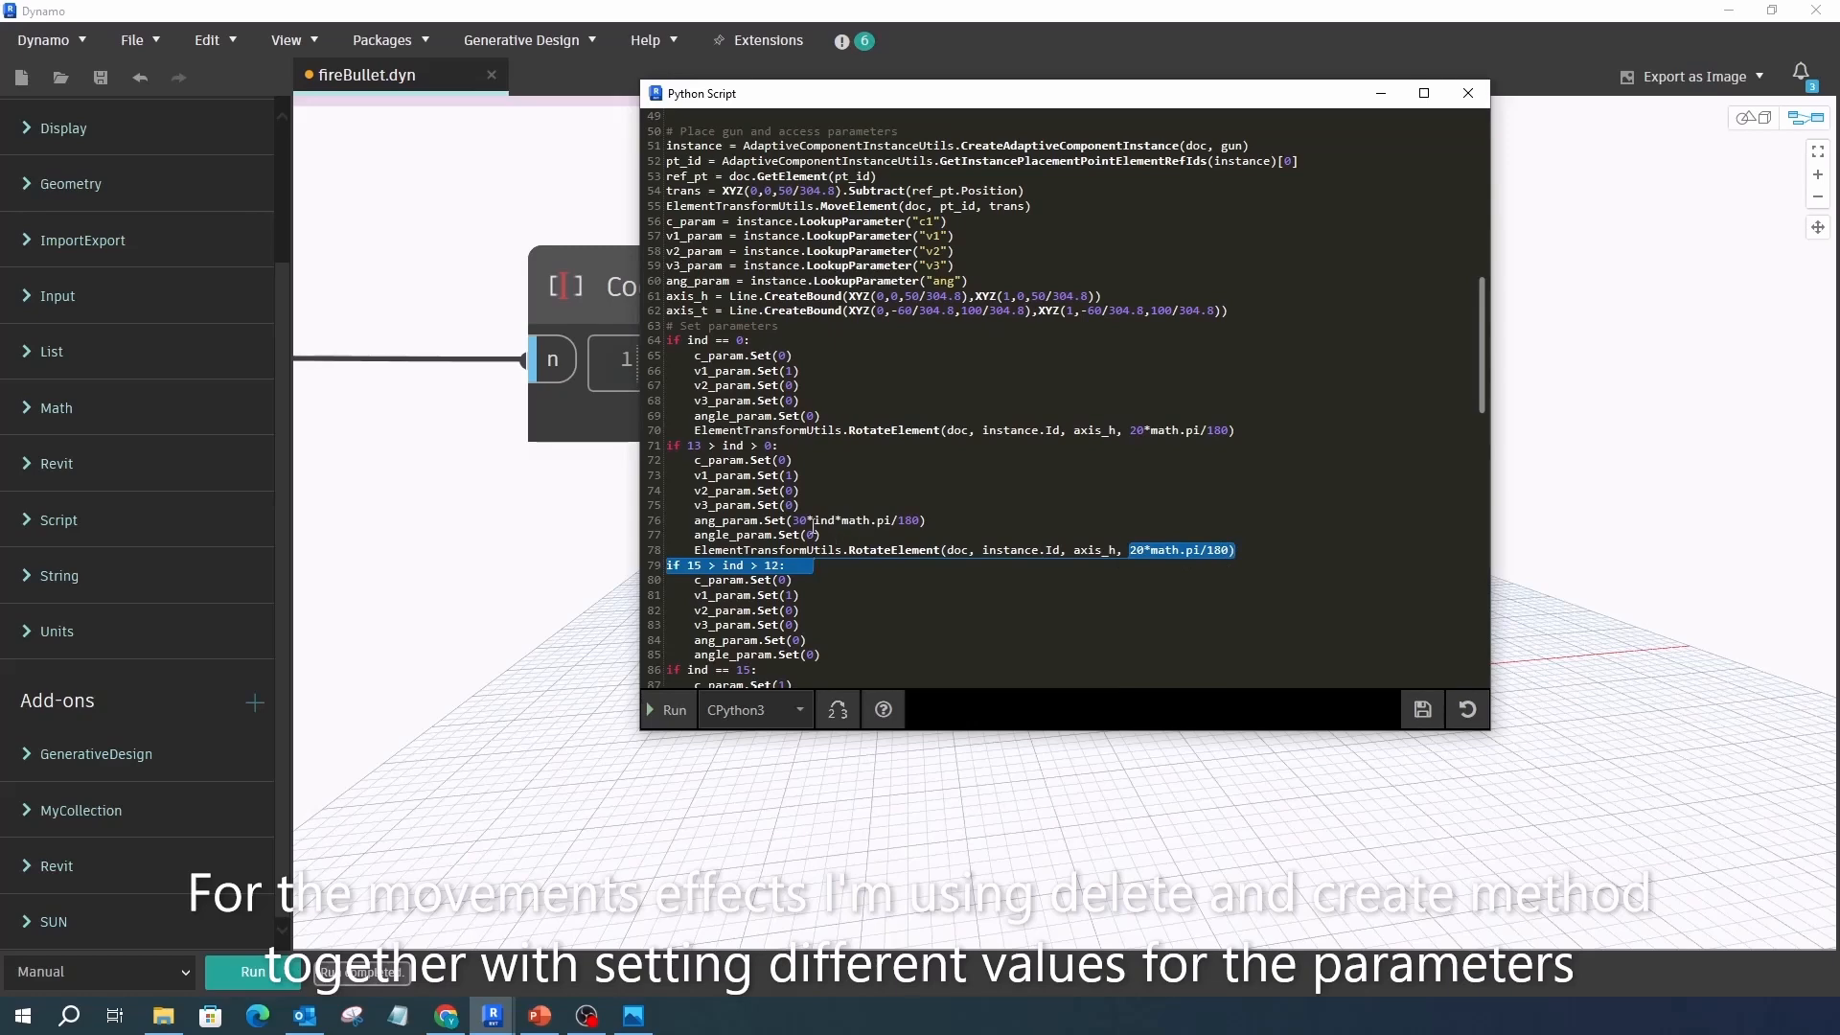
{"action": "left_click_drag", "start_coordinate": [800, 520], "coordinate": [928, 521]}
{"action": "scroll", "coordinate": [929, 521], "scroll_direction": "down", "scroll_amount": 8}
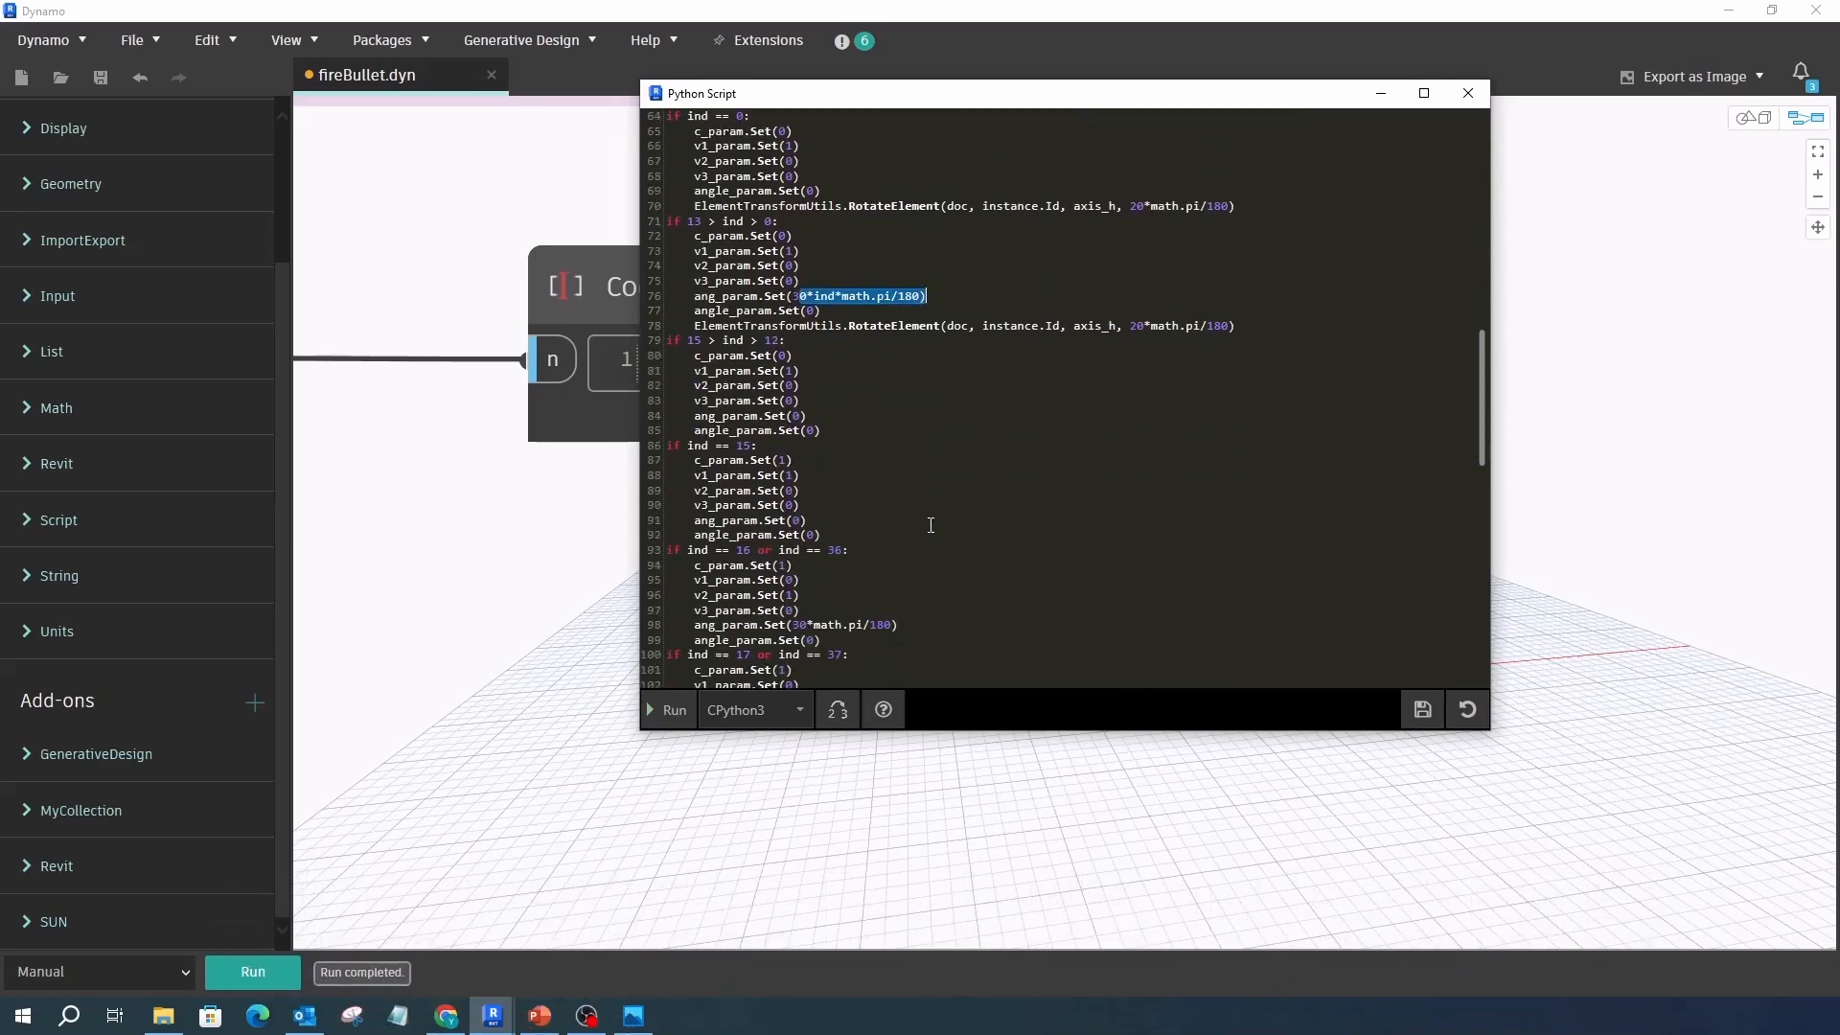
{"action": "scroll", "coordinate": [1190, 496], "scroll_direction": "down", "scroll_amount": 4}
{"action": "scroll", "coordinate": [1191, 494], "scroll_direction": "down", "scroll_amount": 10}
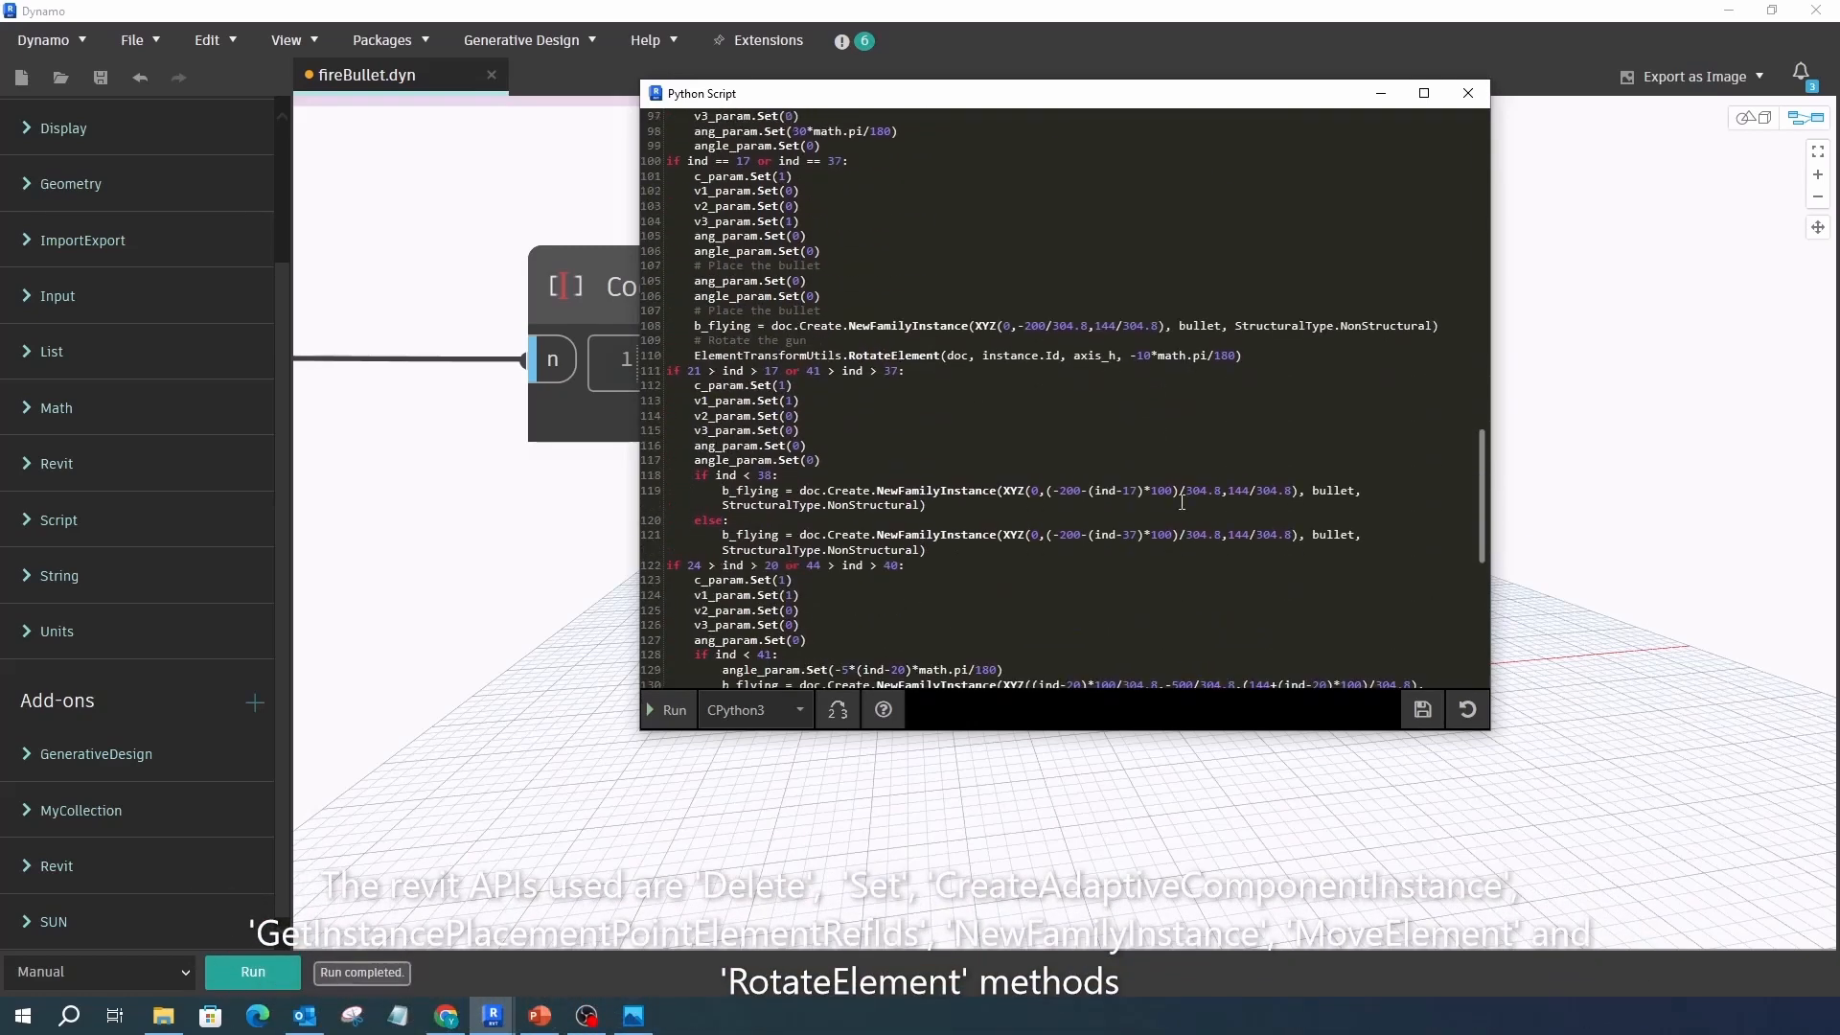
Return to the beginning of the script and extend the editor's height to show more lines.
{"action": "scroll", "coordinate": [1179, 509], "scroll_direction": "up", "scroll_amount": 20}
{"action": "scroll", "coordinate": [1165, 509], "scroll_direction": "up", "scroll_amount": 17}
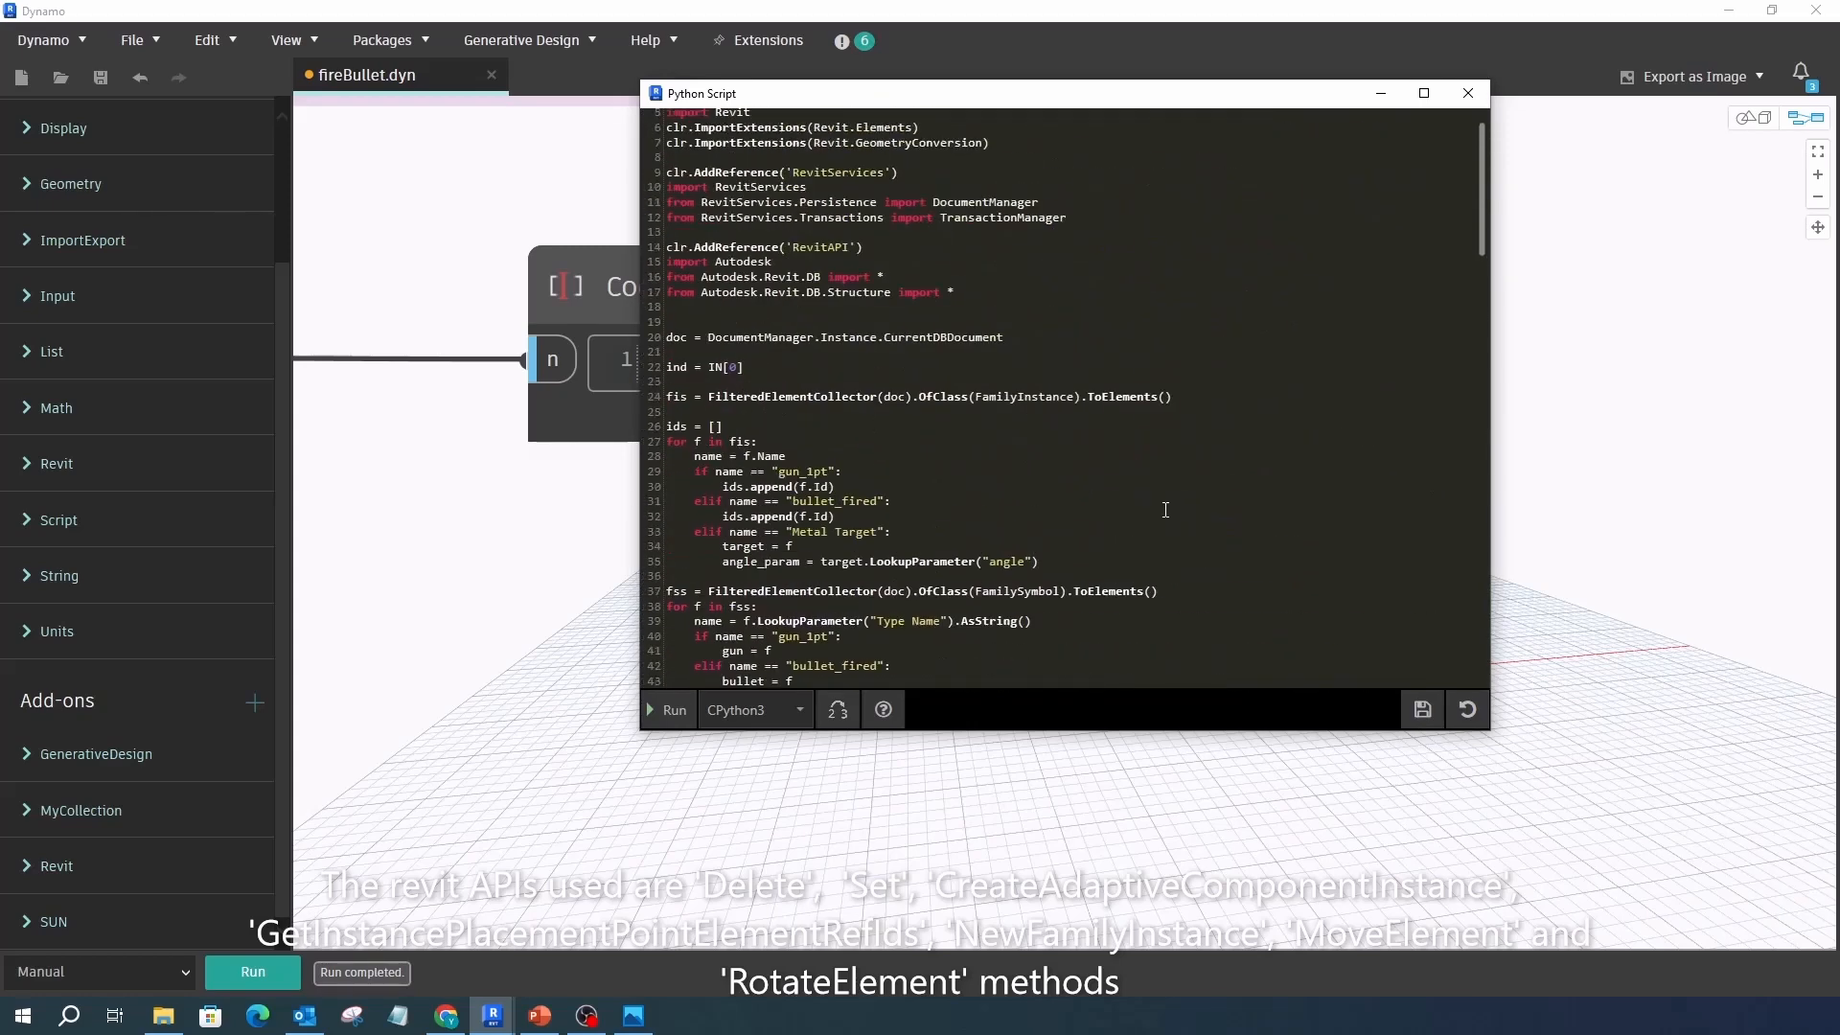
{"action": "scroll", "coordinate": [1142, 475], "scroll_direction": "up", "scroll_amount": 2}
{"action": "left_click_drag", "start_coordinate": [1085, 730], "coordinate": [1118, 952]}
Examine the script from the family instance collection through all the ind conditions to its final output, and close the editor.
{"action": "scroll", "coordinate": [1176, 622], "scroll_direction": "down", "scroll_amount": 3}
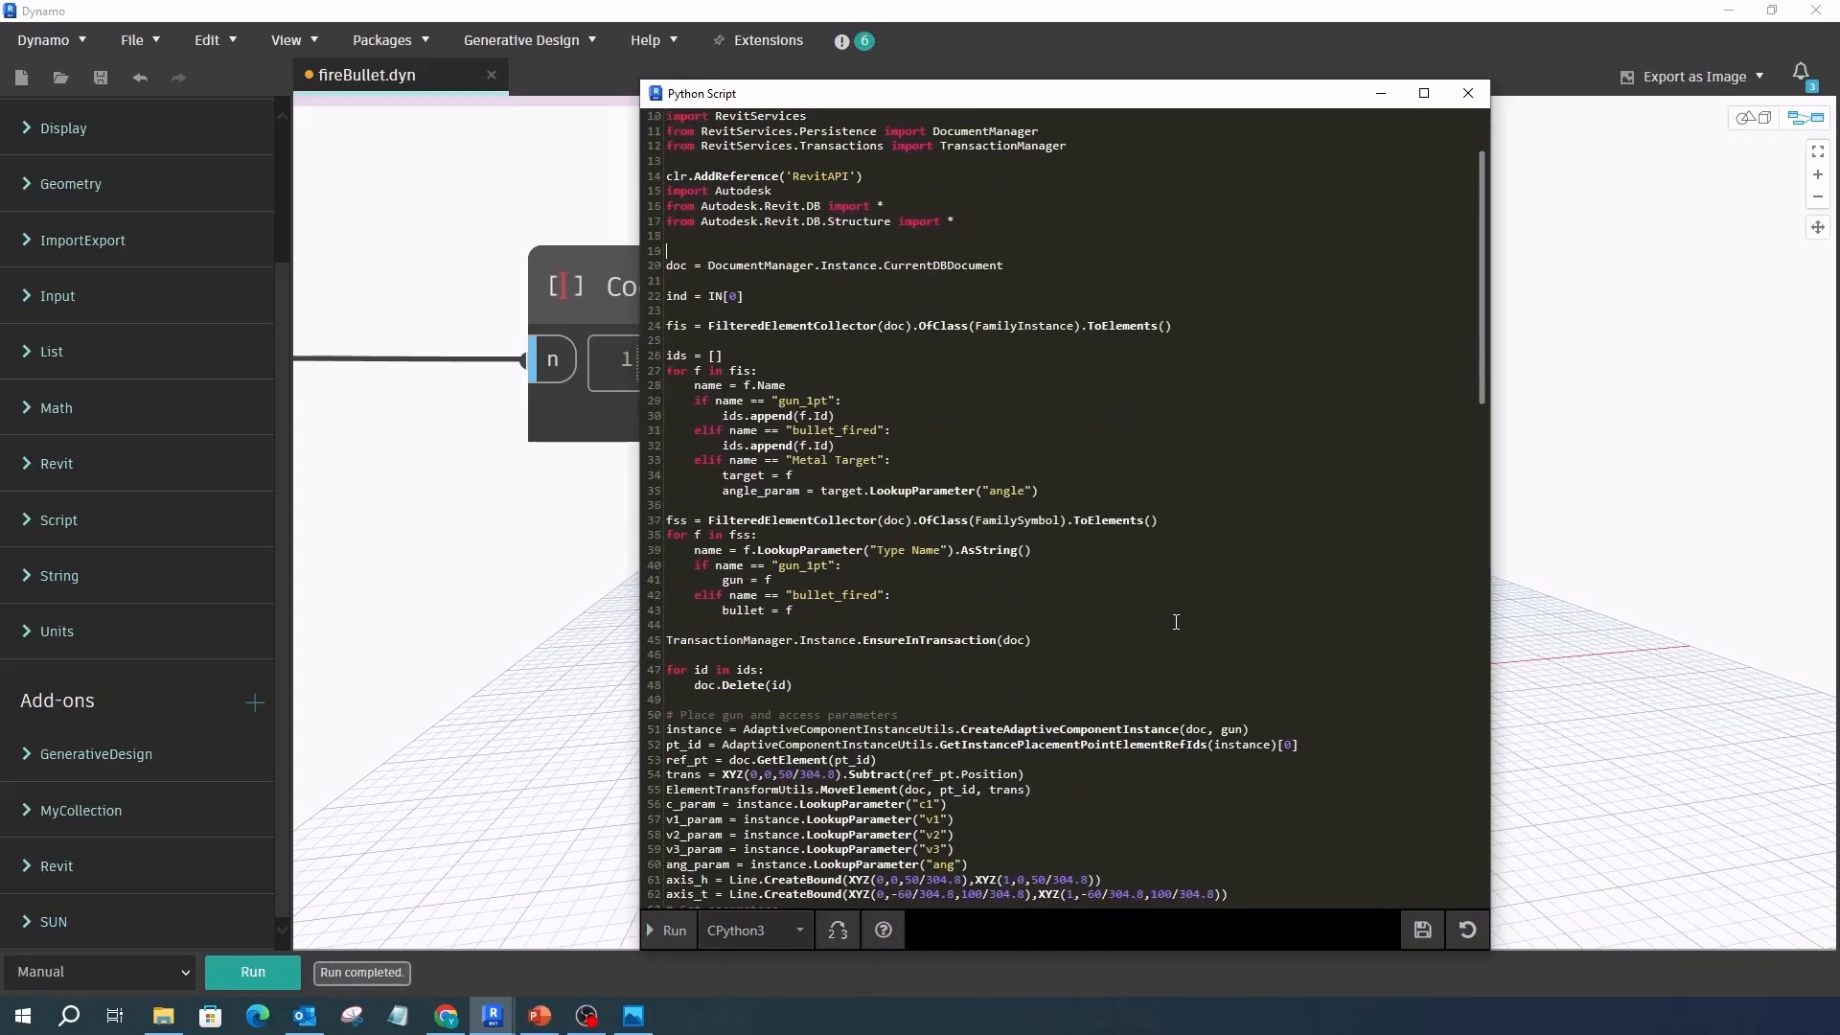
{"action": "scroll", "coordinate": [727, 393], "scroll_direction": "down", "scroll_amount": 6}
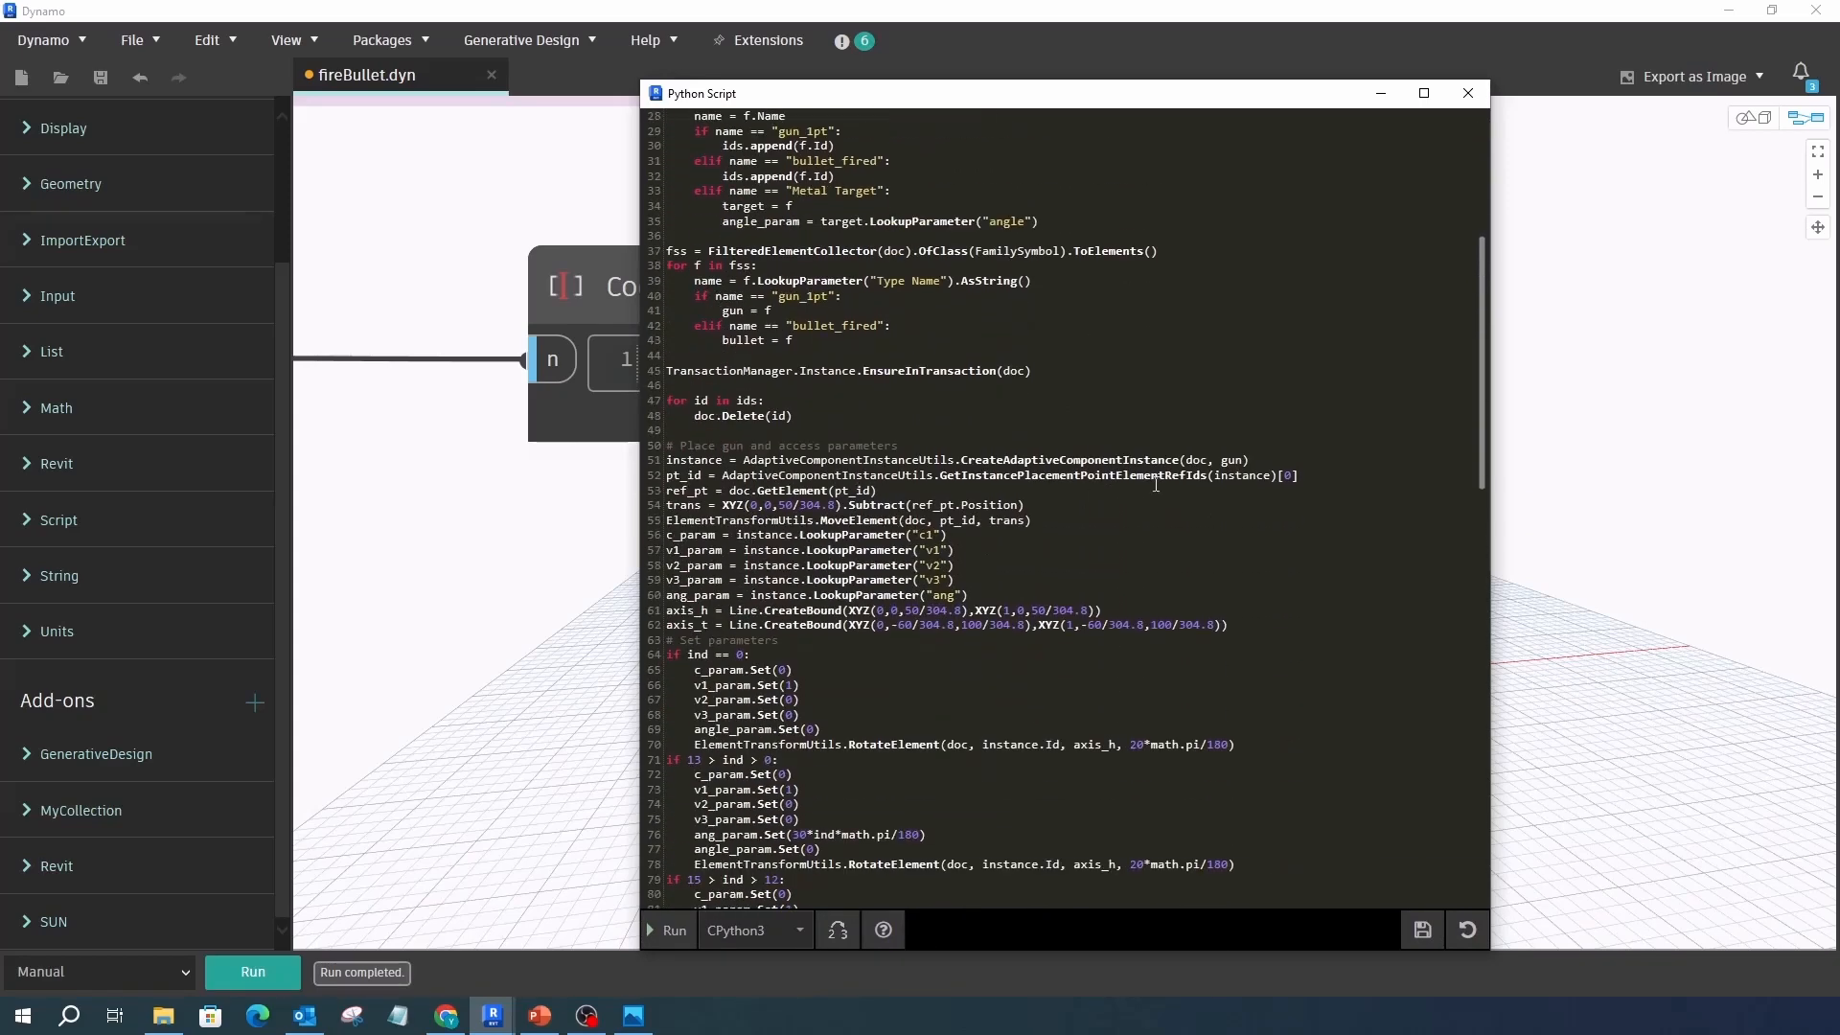
{"action": "left_click_drag", "start_coordinate": [681, 606], "coordinate": [843, 628]}
{"action": "left_click", "coordinate": [877, 656]}
{"action": "scroll", "coordinate": [860, 604], "scroll_direction": "down", "scroll_amount": 5}
{"action": "scroll", "coordinate": [873, 518], "scroll_direction": "down", "scroll_amount": 11}
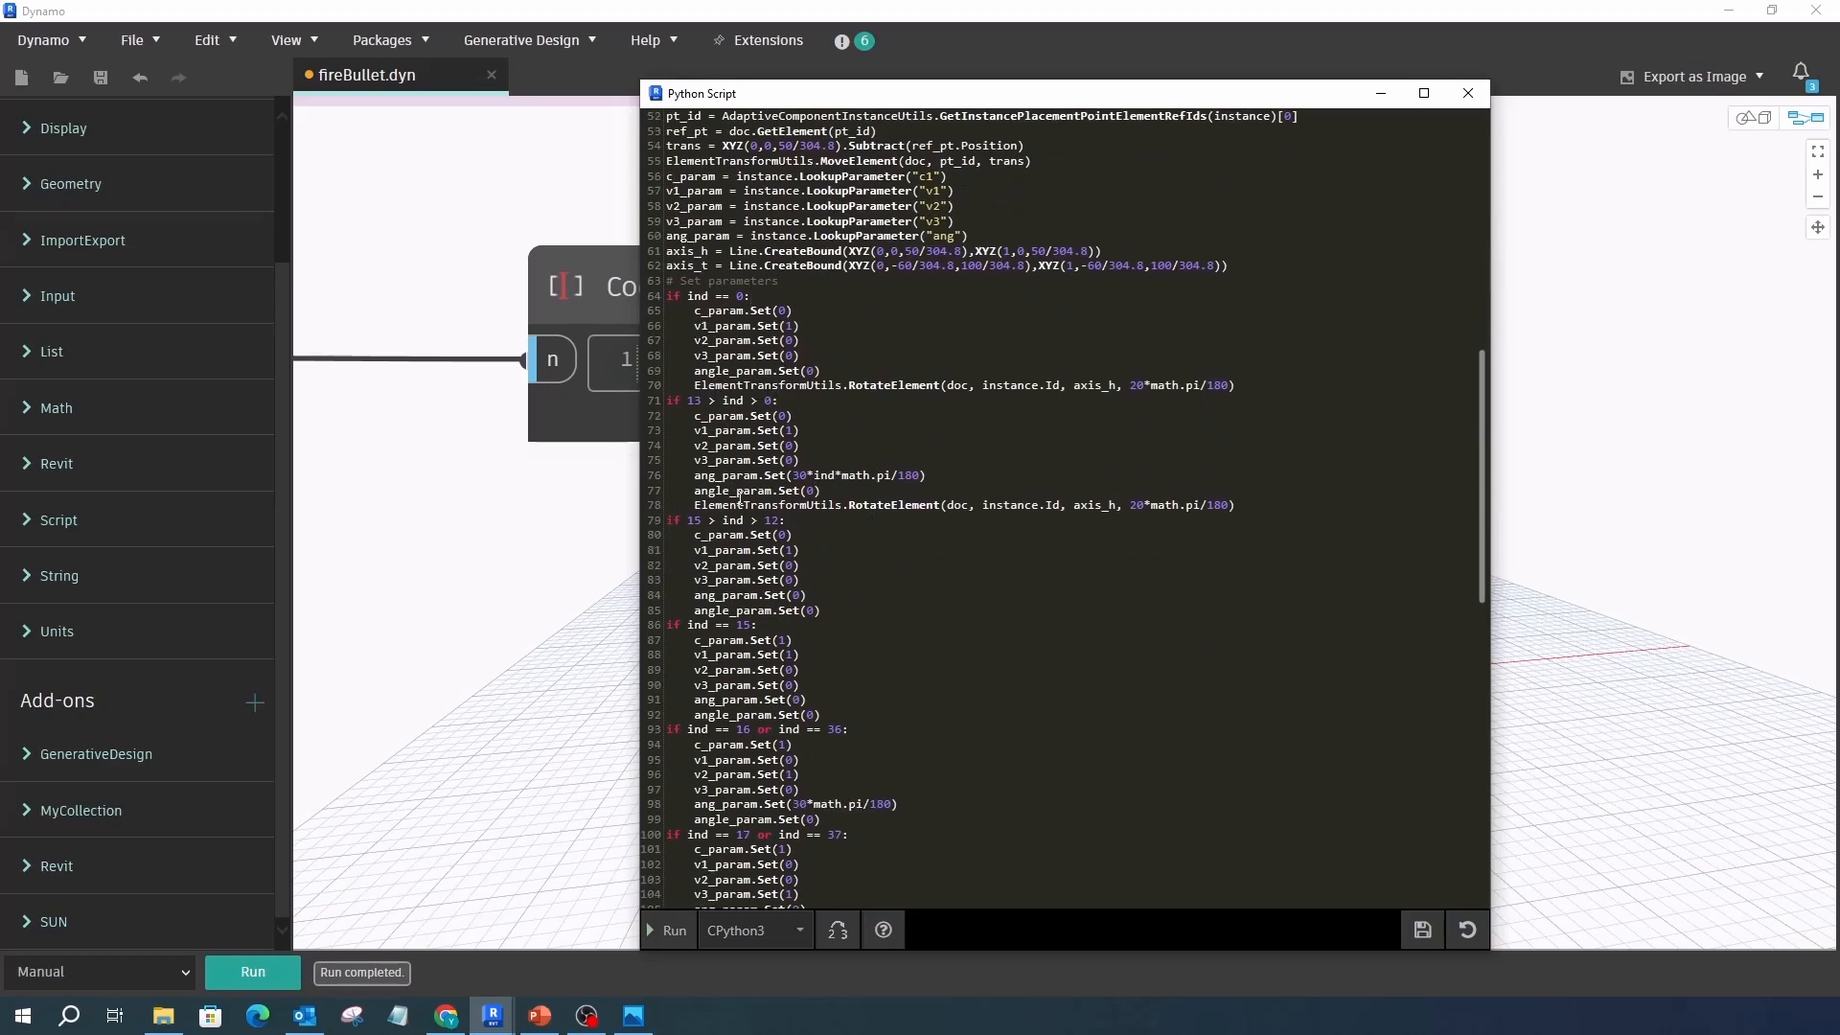
{"action": "scroll", "coordinate": [718, 619], "scroll_direction": "down", "scroll_amount": 2}
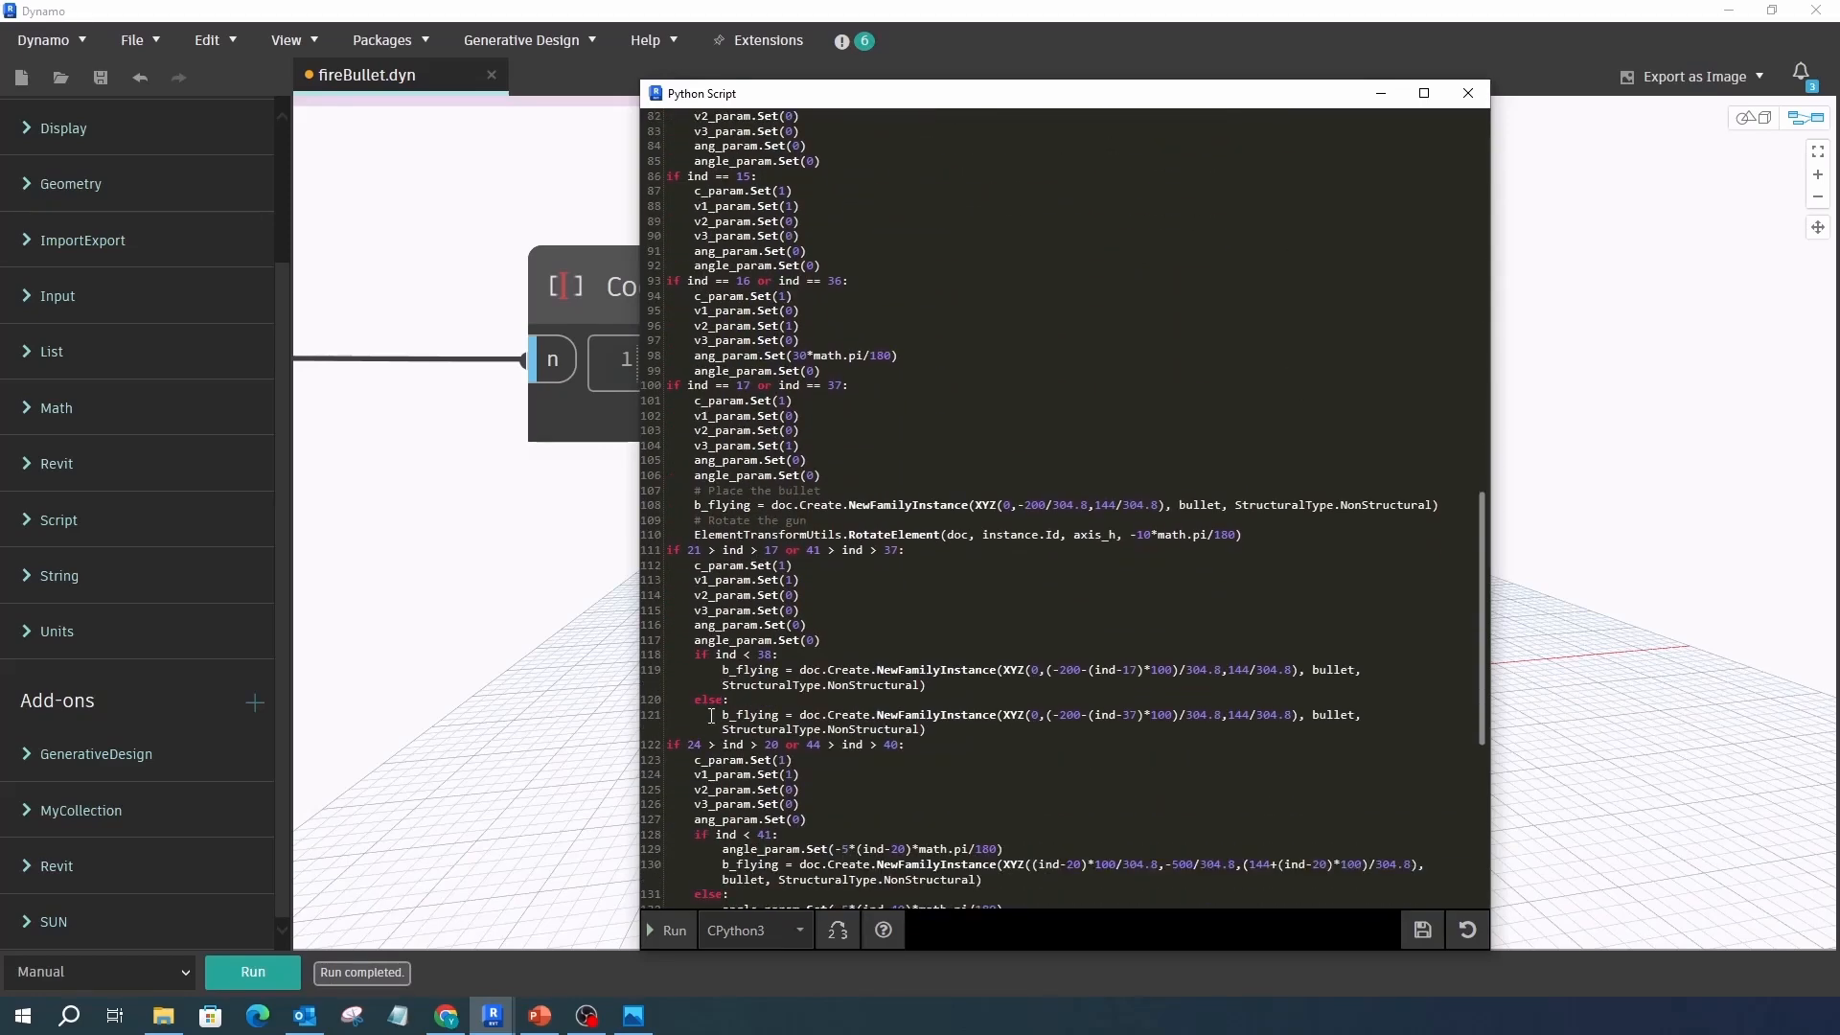
{"action": "scroll", "coordinate": [712, 714], "scroll_direction": "down", "scroll_amount": 11}
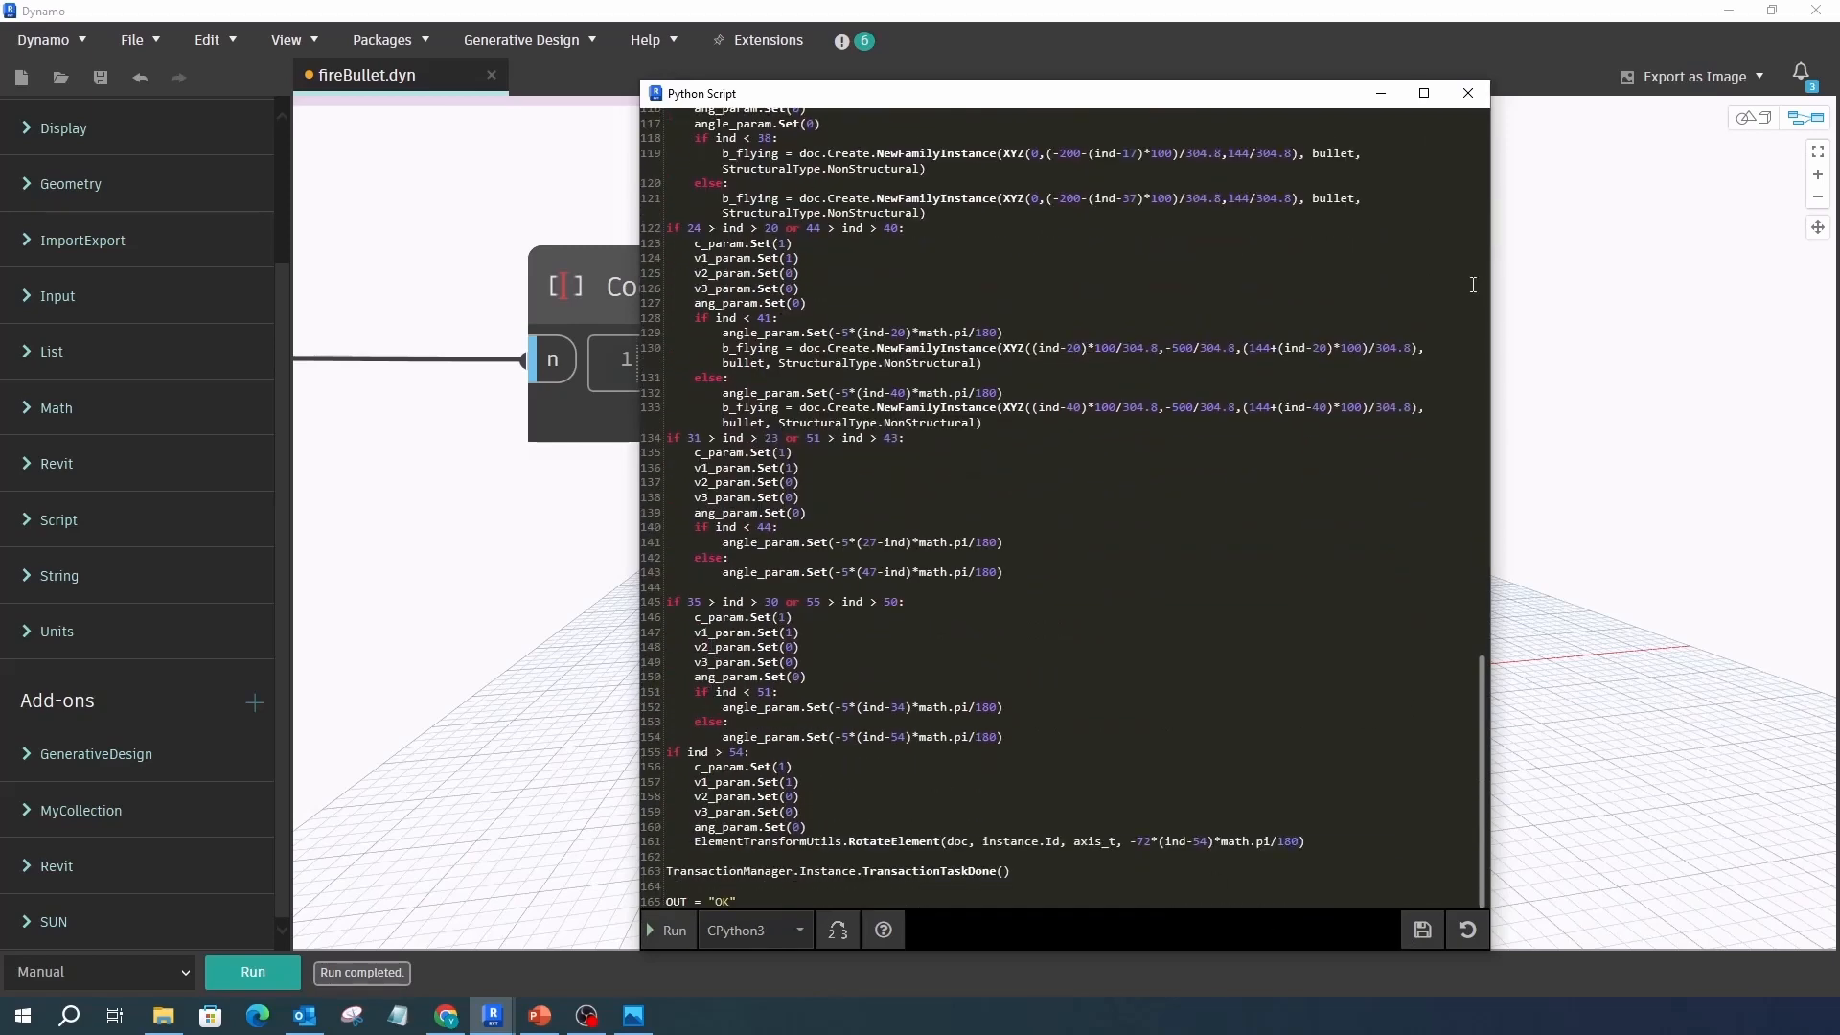
{"action": "left_click", "coordinate": [1468, 93]}
Connect the second output of DateTime.Components to the Code Block's n input and run the graph.
{"action": "scroll", "coordinate": [1419, 412], "scroll_direction": "down", "scroll_amount": 5}
{"action": "scroll", "coordinate": [1112, 671], "scroll_direction": "up", "scroll_amount": 2}
{"action": "left_click_drag", "start_coordinate": [772, 863], "coordinate": [1005, 301]}
{"action": "key", "text": "F5"}
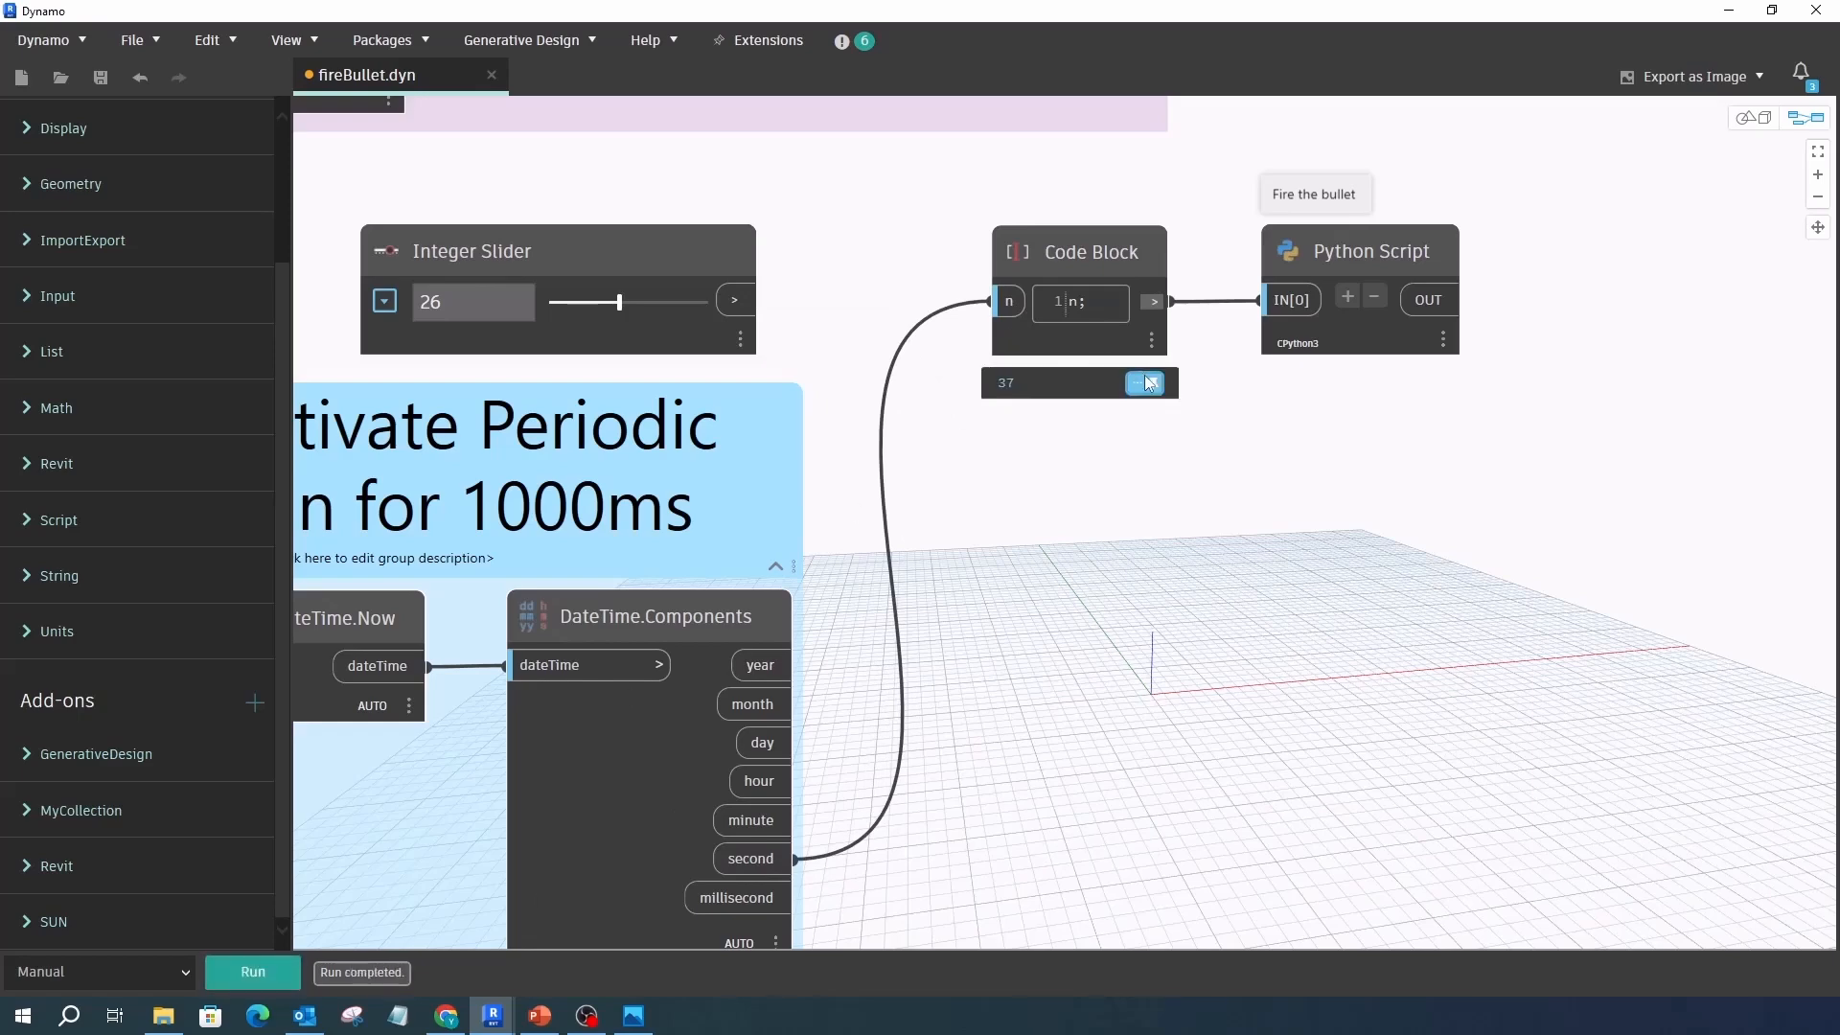
Run the graph in Periodic mode at 1000ms, reduce the Dynamo window beside the 3D view, and switch back to Manual.
{"action": "left_click", "coordinate": [161, 973]}
{"action": "left_click", "coordinate": [61, 944]}
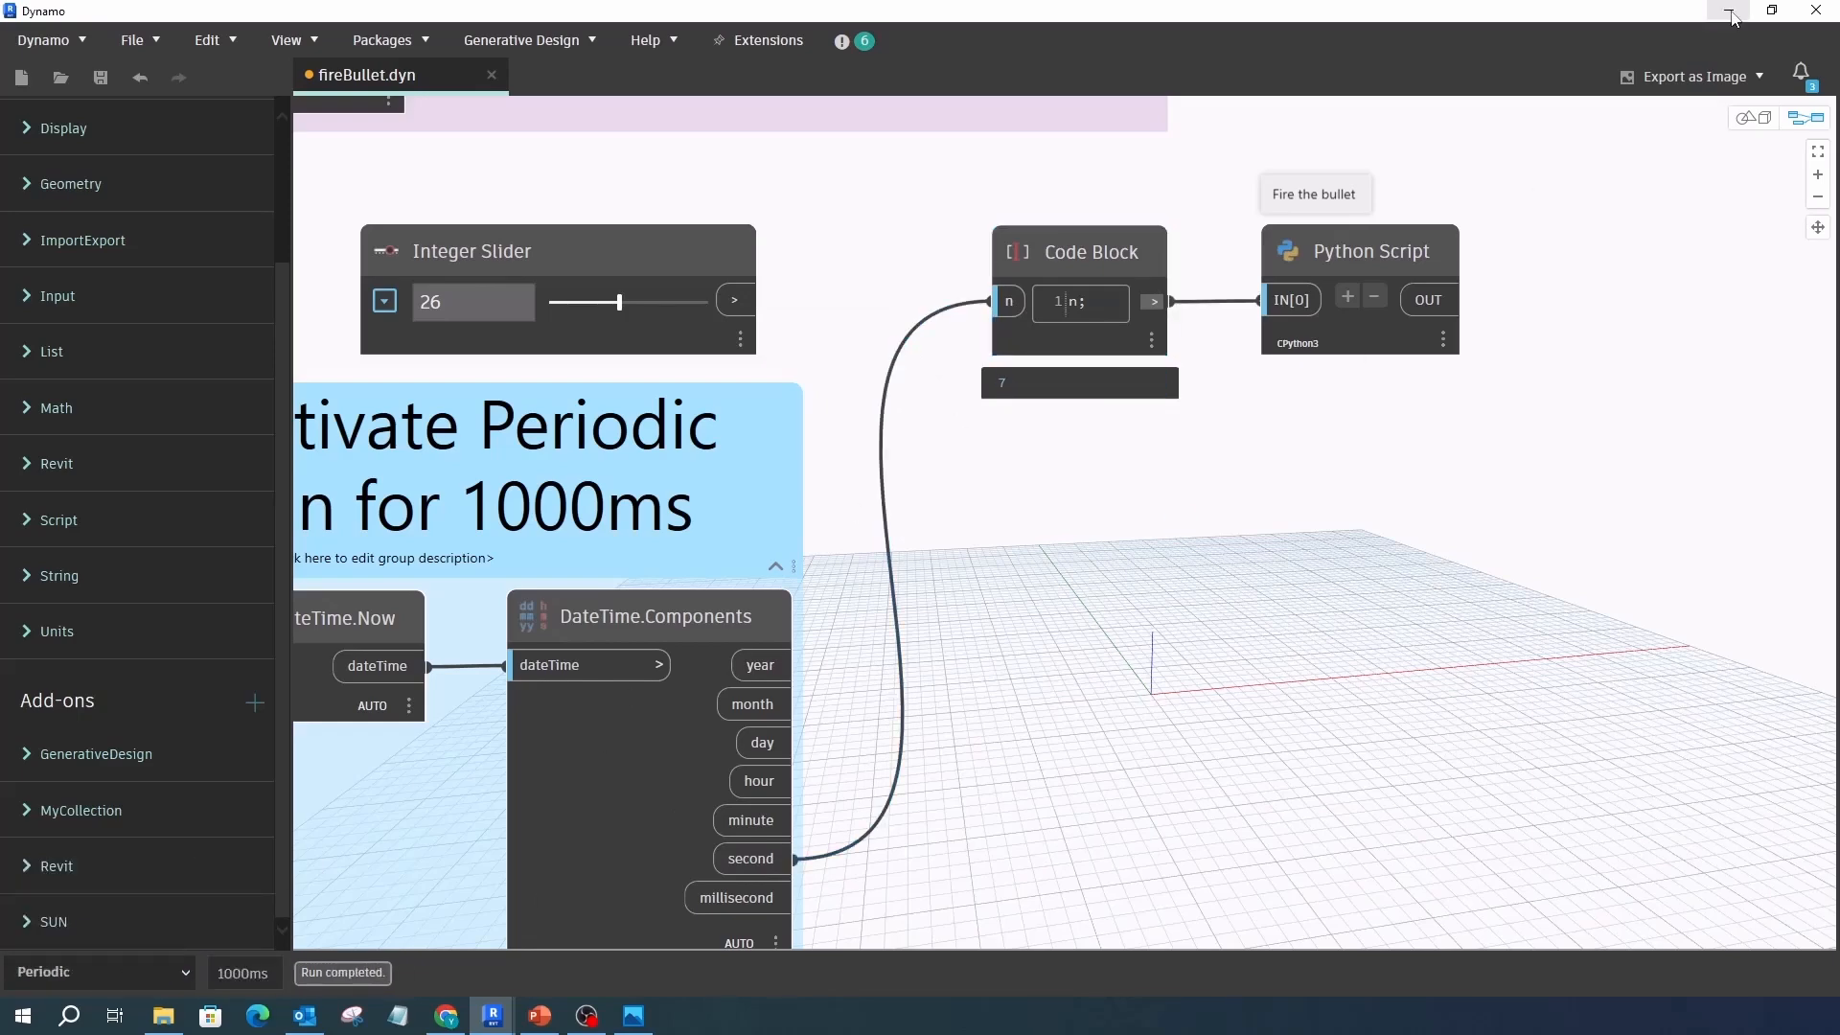
{"action": "left_click", "coordinate": [1772, 10]}
{"action": "left_click", "coordinate": [1148, 551]}
{"action": "left_click", "coordinate": [1141, 589]}
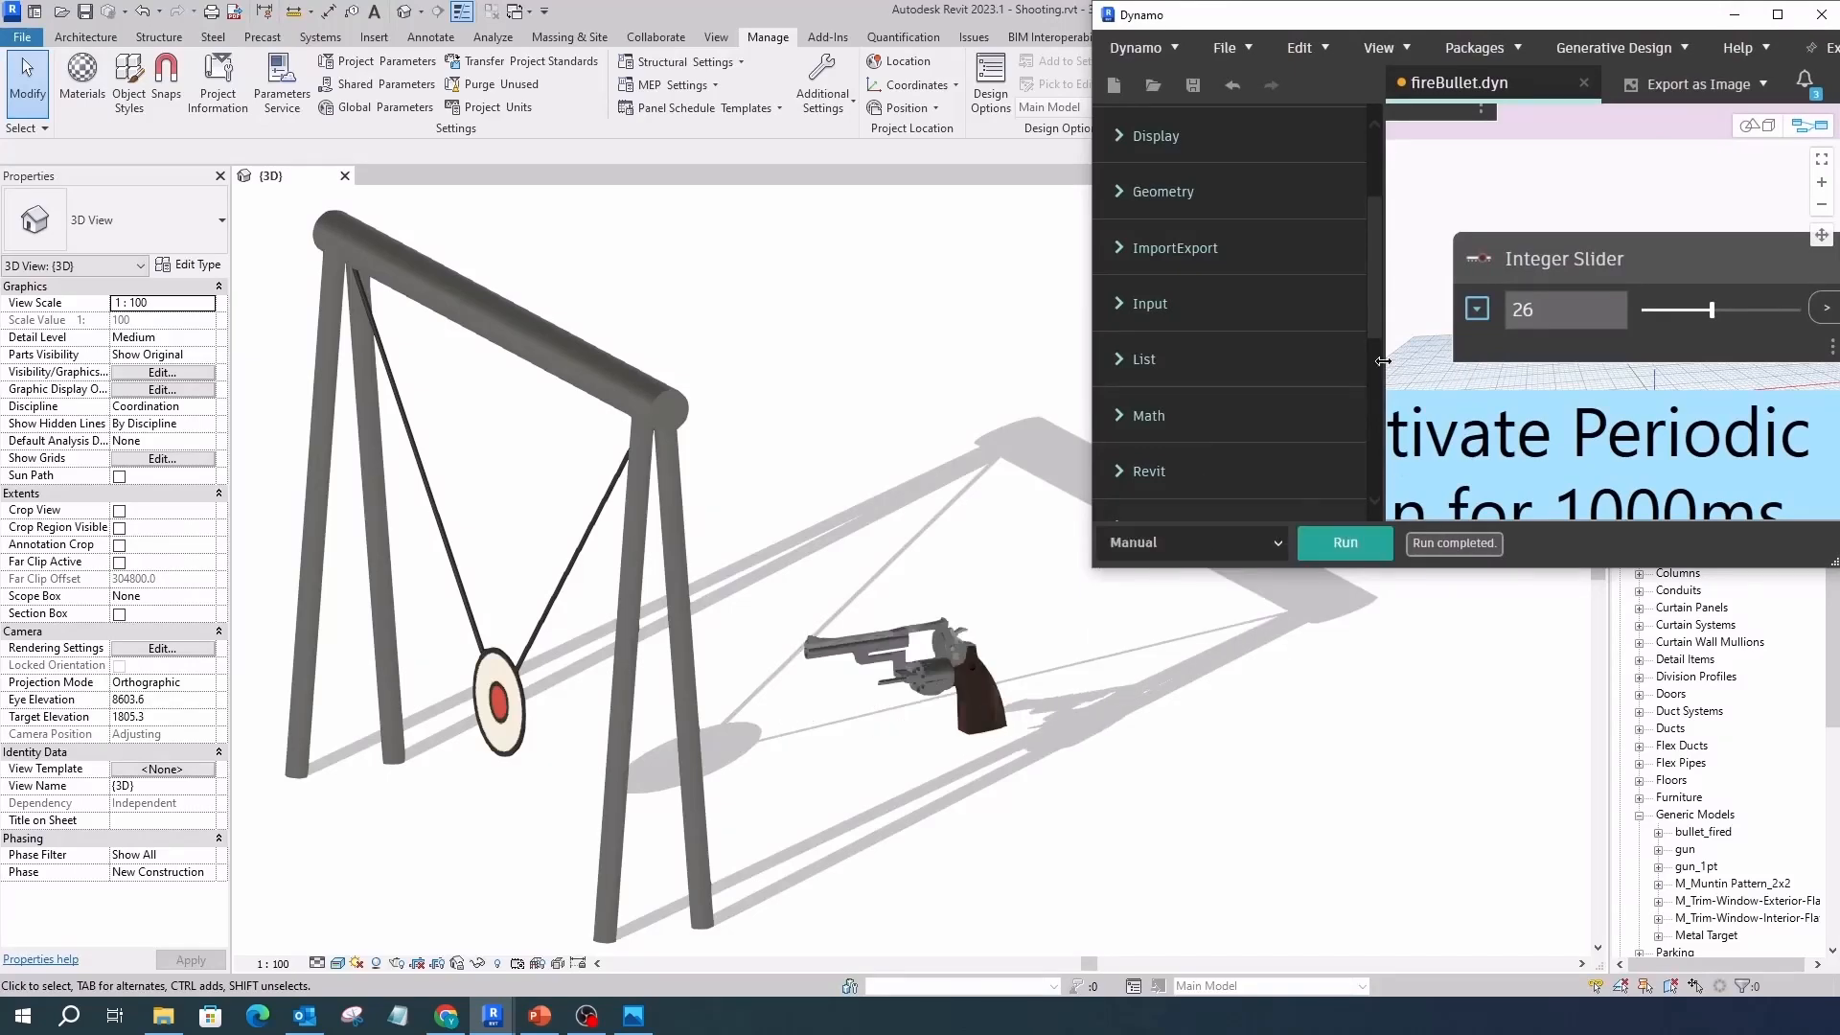
Bring the Code Block's output into view, animate the 3D model with a Periodic run at 1000ms, and return to Manual.
{"action": "scroll", "coordinate": [1433, 233], "scroll_direction": "down", "scroll_amount": 5}
{"action": "scroll", "coordinate": [1725, 258], "scroll_direction": "up", "scroll_amount": 8}
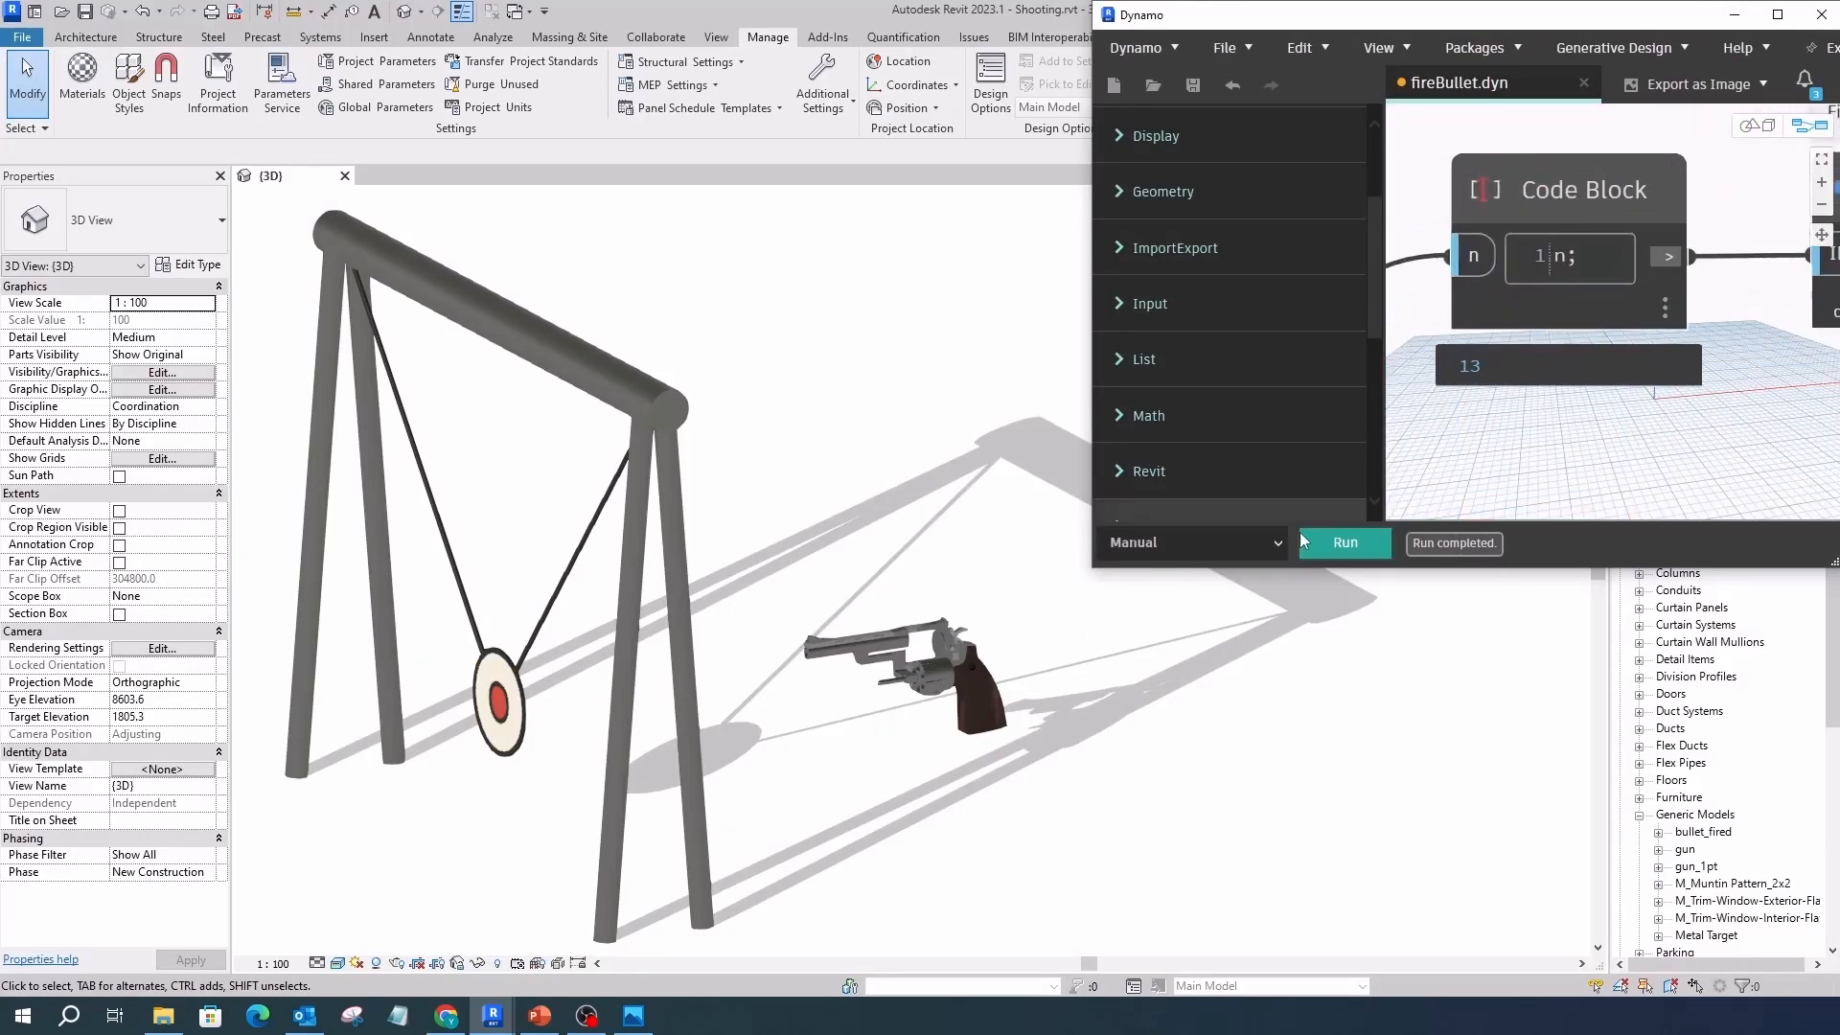
{"action": "left_click", "coordinate": [1237, 544]}
{"action": "left_click", "coordinate": [1143, 636]}
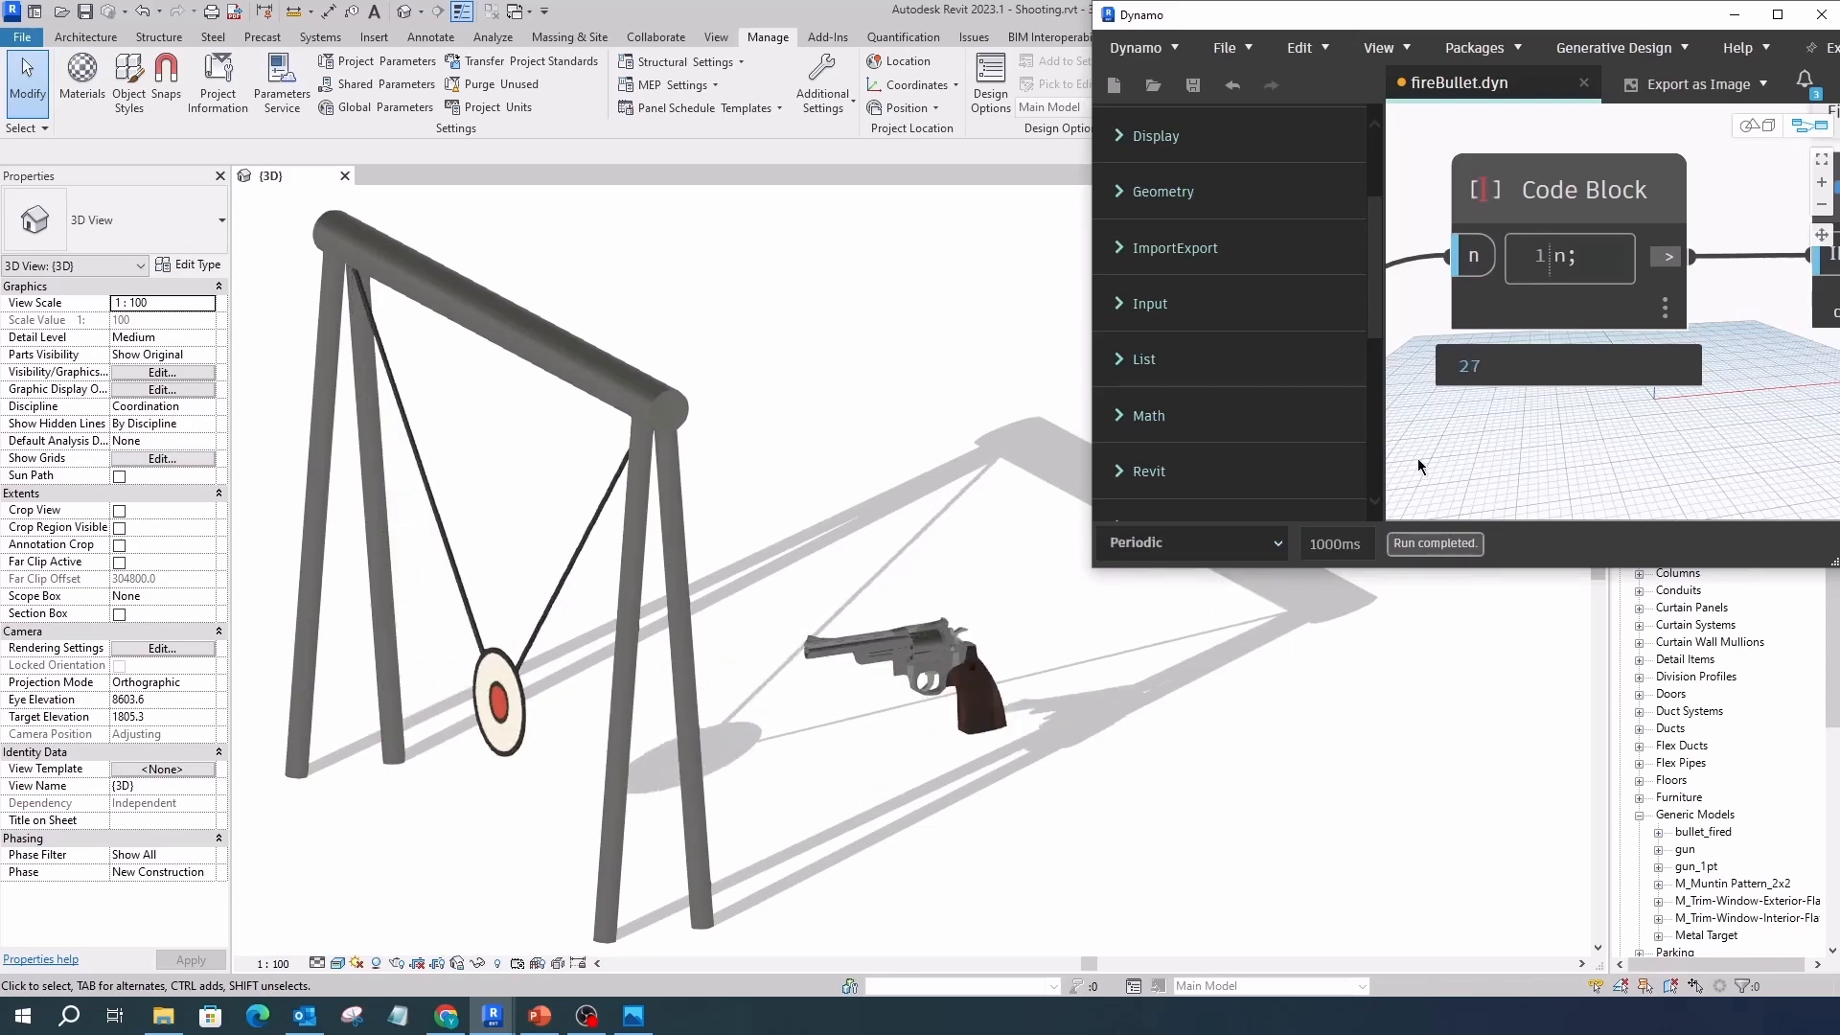
{"action": "left_click", "coordinate": [1196, 544]}
{"action": "left_click", "coordinate": [1140, 579]}
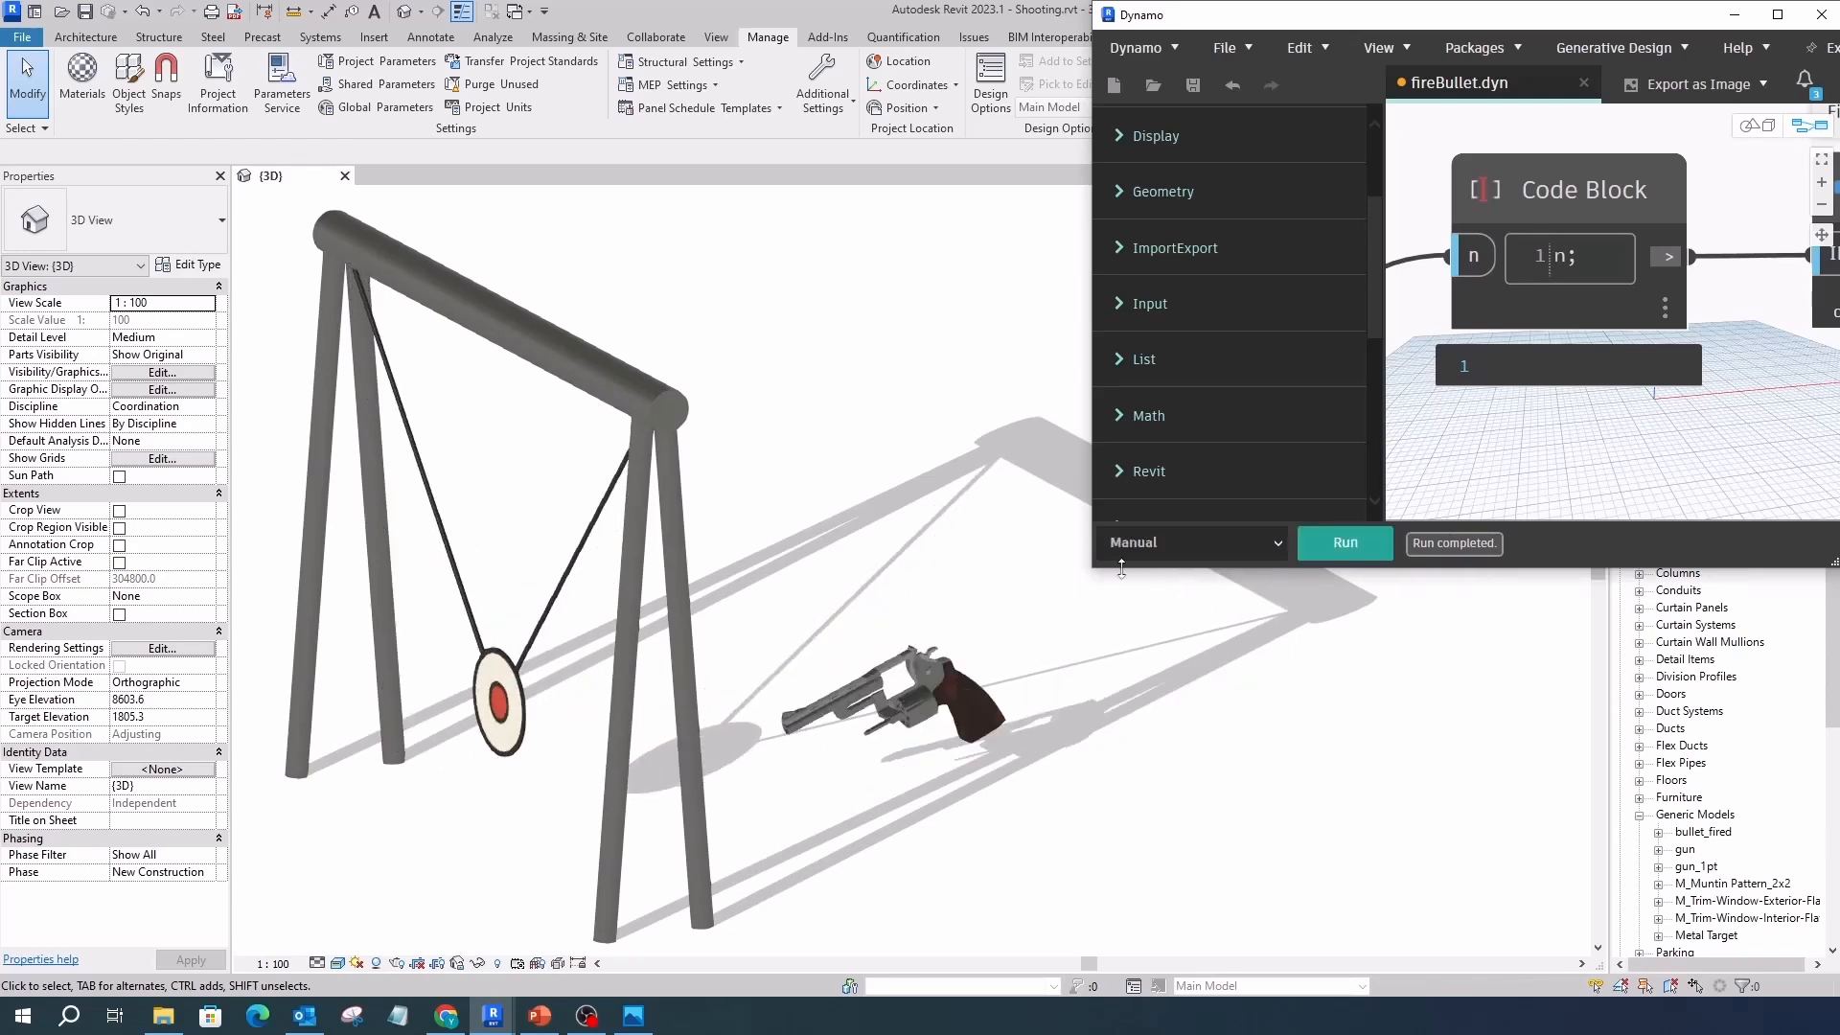
Maximise the Dynamo window and view the graph as a whole.
{"action": "left_click", "coordinate": [1778, 14]}
{"action": "scroll", "coordinate": [1231, 512], "scroll_direction": "down", "scroll_amount": 8}
{"action": "scroll", "coordinate": [1048, 376], "scroll_direction": "up", "scroll_amount": 1}
{"action": "middle_click_drag", "start_coordinate": [1048, 375], "coordinate": [1174, 487]}
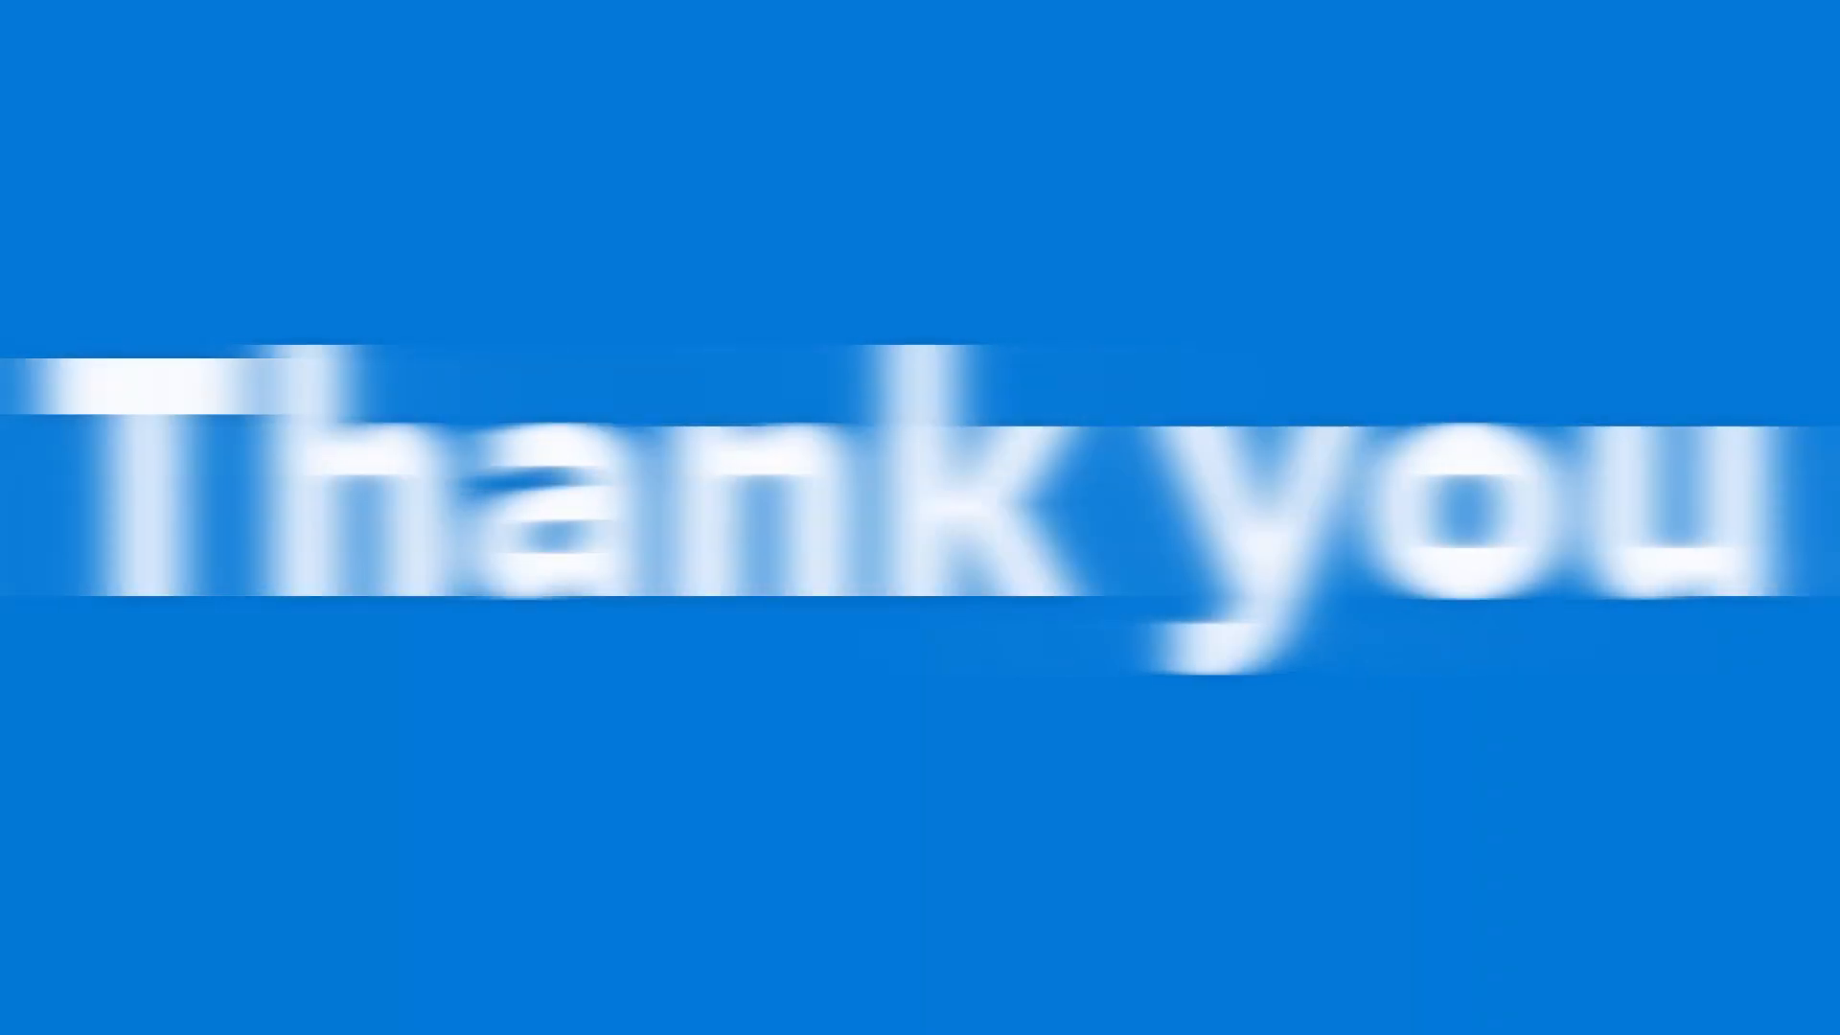